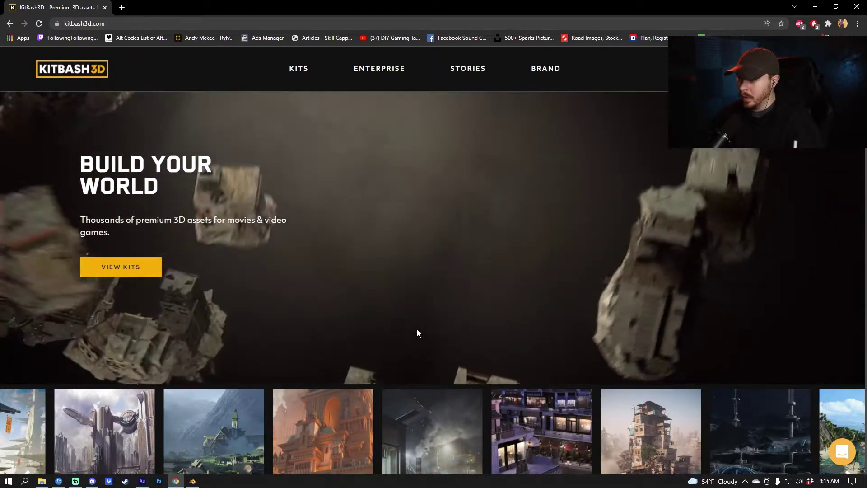
Step: Find the free Neo City kit on the KitBash3D site and open its product page
scroll(417, 333, "down", 1)
scroll(417, 334, "up", 2)
scroll(417, 333, "down", 2)
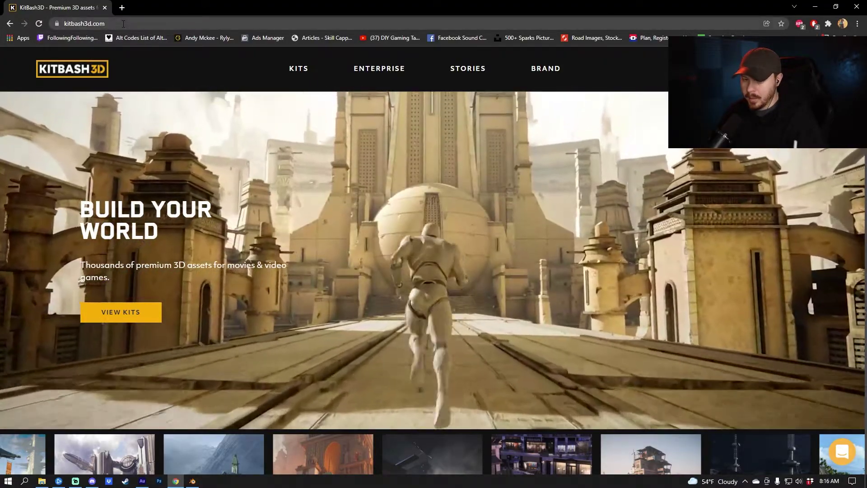
left_click(780, 69)
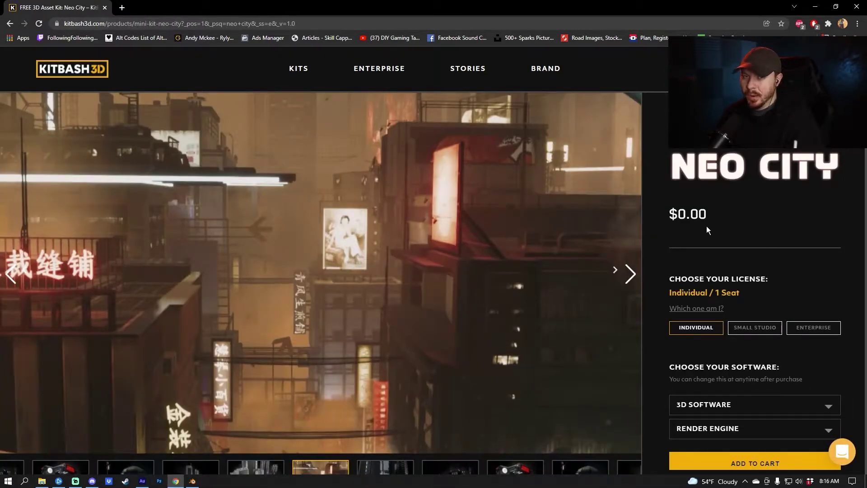
Step: Choose Blender as the 3D software for the Neo City kit with the individual license
scroll(738, 218, "down", 2)
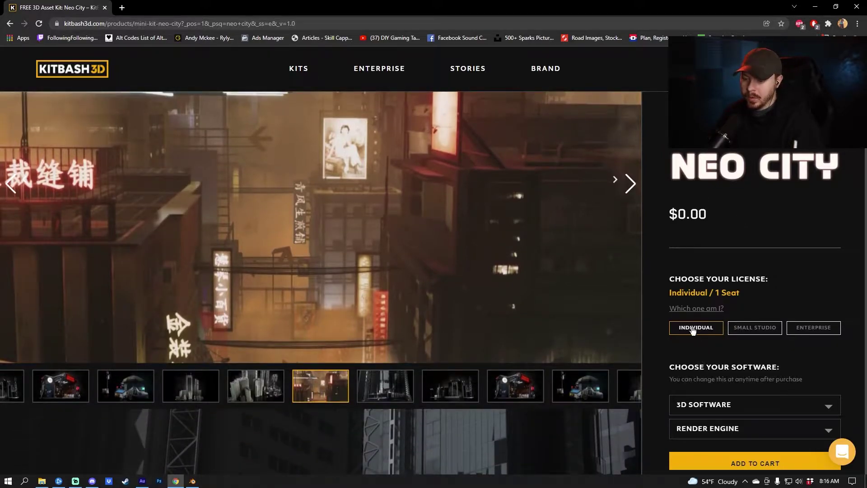
scroll(577, 370, "down", 1)
scroll(577, 370, "up", 2)
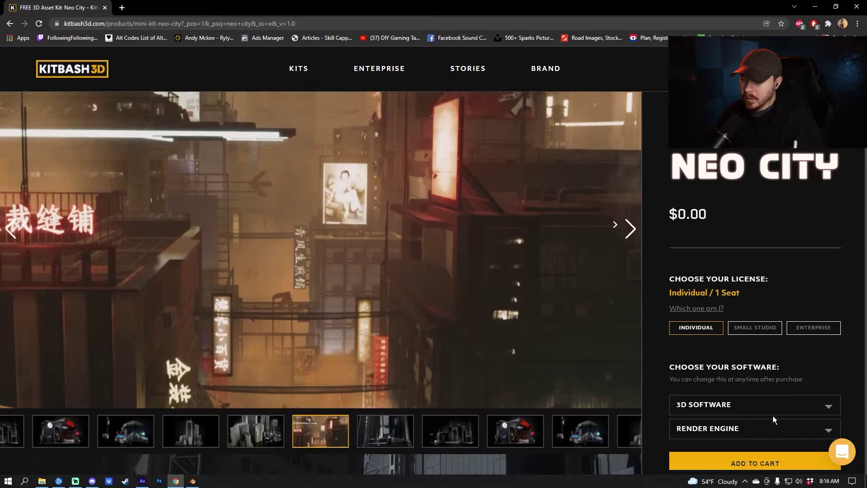
left_click(806, 404)
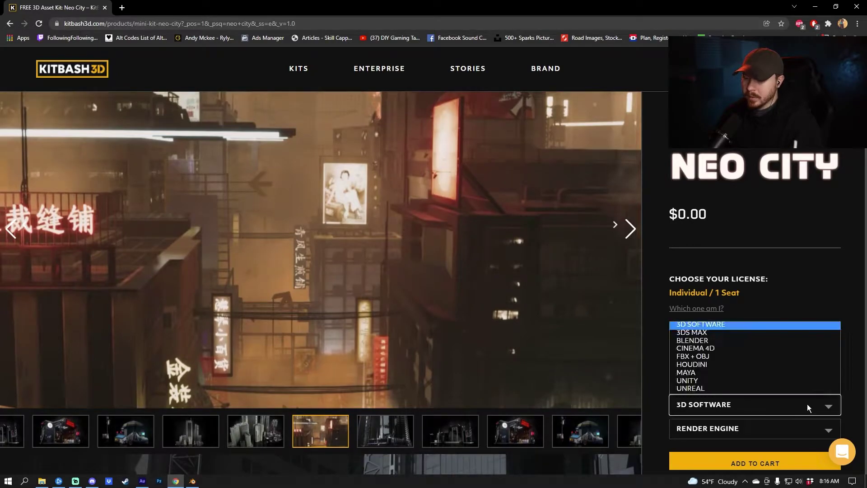
left_click(745, 341)
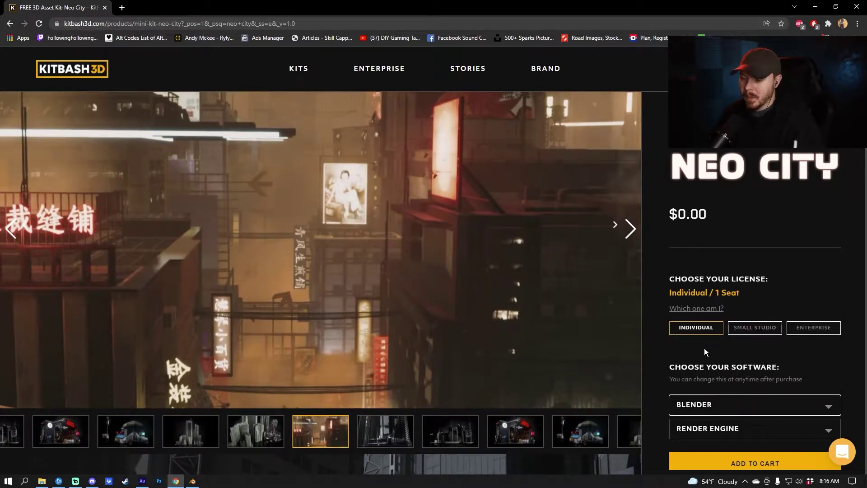
scroll(278, 291, "down", 4)
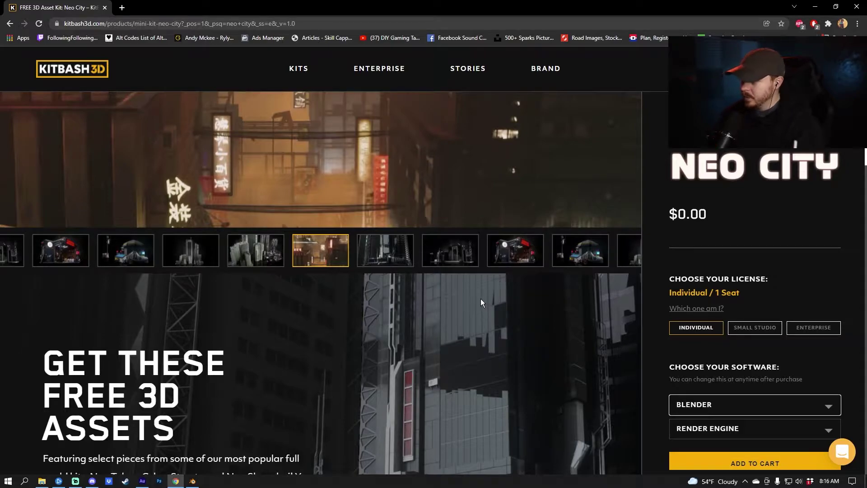
scroll(416, 338, "down", 5)
scroll(416, 338, "down", 5)
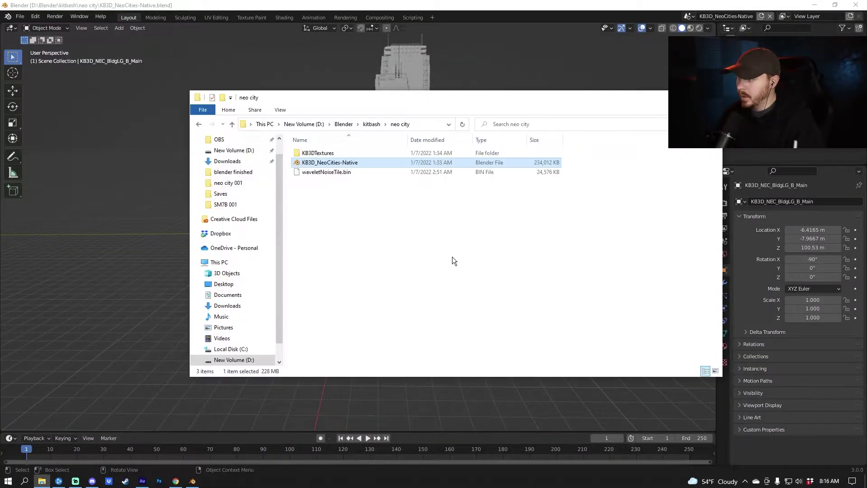
Step: In File Explorer, check the Downloads folder and locate KB3D_NeoCities-Native in the Blender > kitbash > neo city folder
scroll(261, 183, "up", 1)
left_click(244, 179)
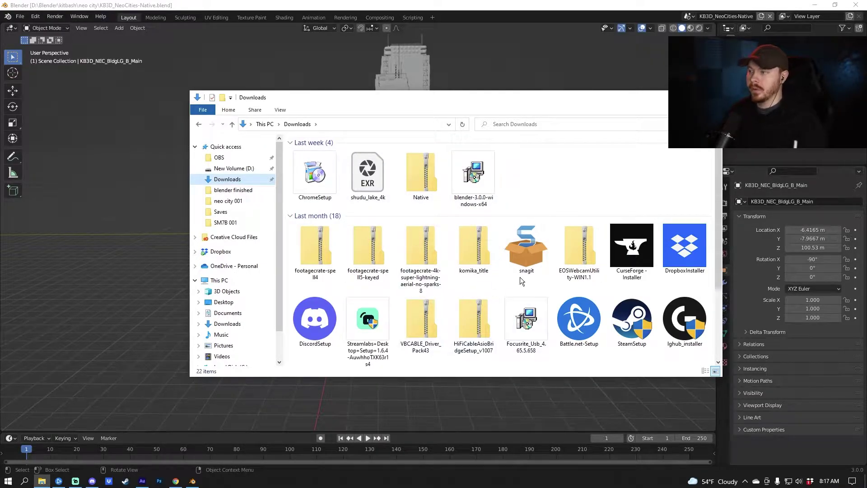
left_click(199, 124)
left_click(416, 232)
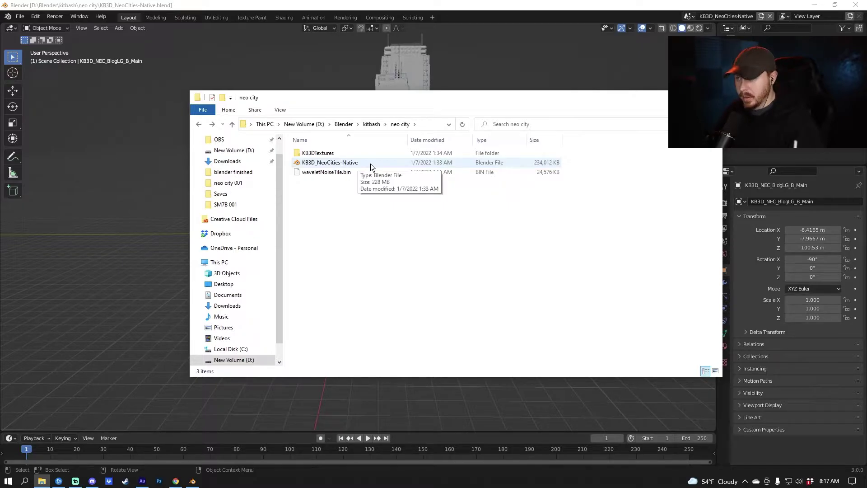
left_click(670, 97)
Step: In Blender, display the Neo City buildings up close in Material Preview shading
middle_click_drag(465, 222, 522, 231)
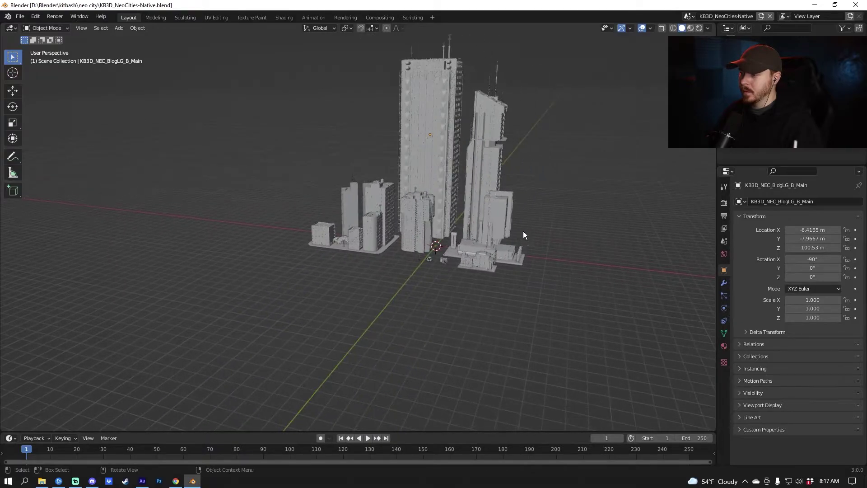
scroll(391, 220, "up", 5)
key("z")
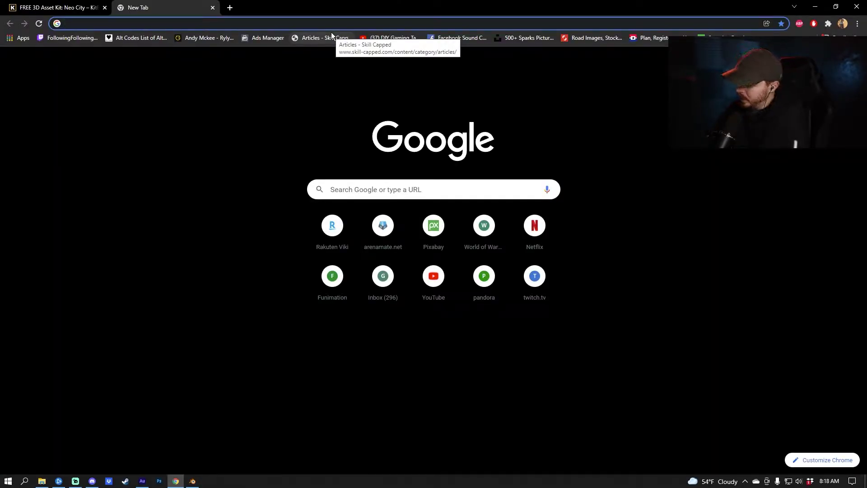
Step: In the browser, search the web for "hdri haven" and open Poly Haven's HDRIs library
type("hdri haven")
key("Return")
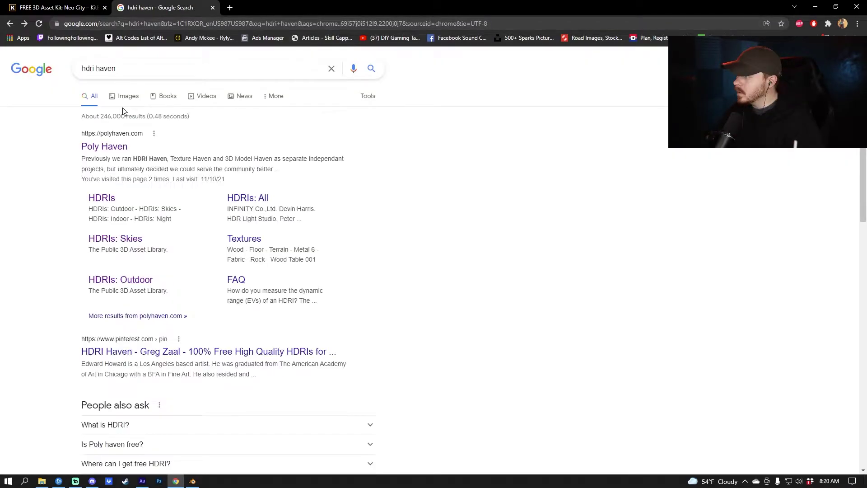
left_click(109, 199)
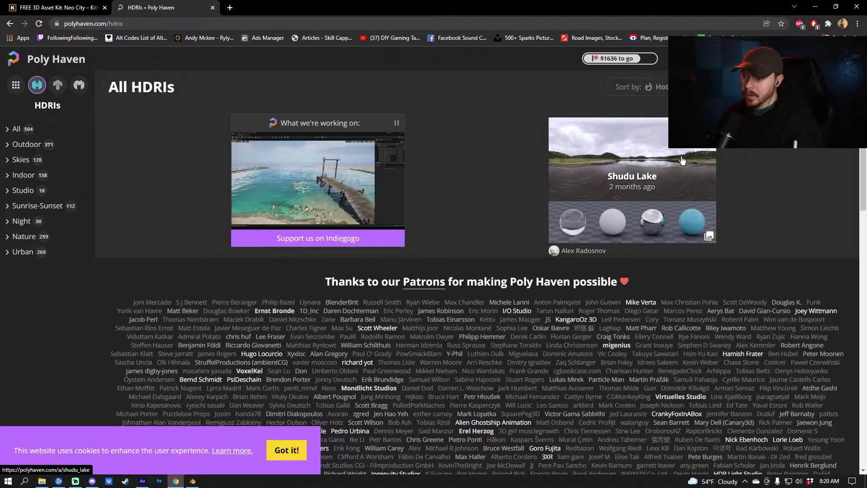
Step: Open the Shudu Lake HDRI page and locate the shudu_lake_4k EXR file in the Downloads folder
left_click(670, 168)
left_click(729, 90)
left_click(728, 147)
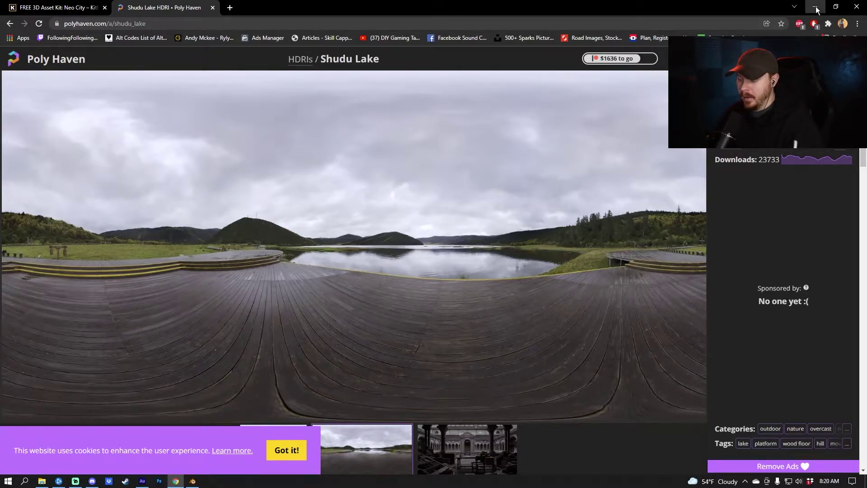
key("super+e")
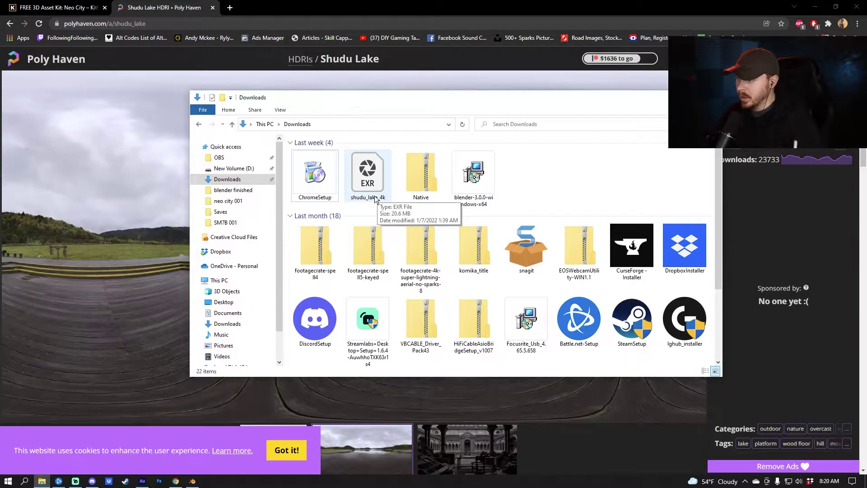
left_click(711, 97)
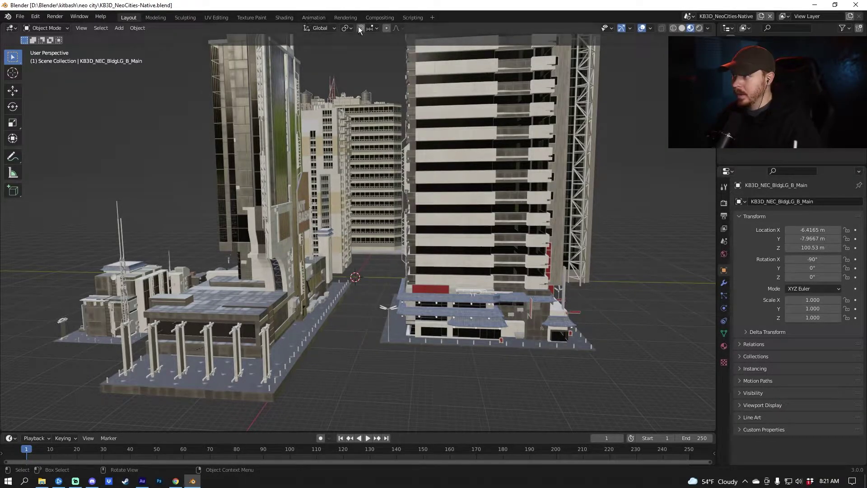
Step: In Blender, switch to the Shading workspace and create a new world with nodes in the World shader editor
left_click(284, 18)
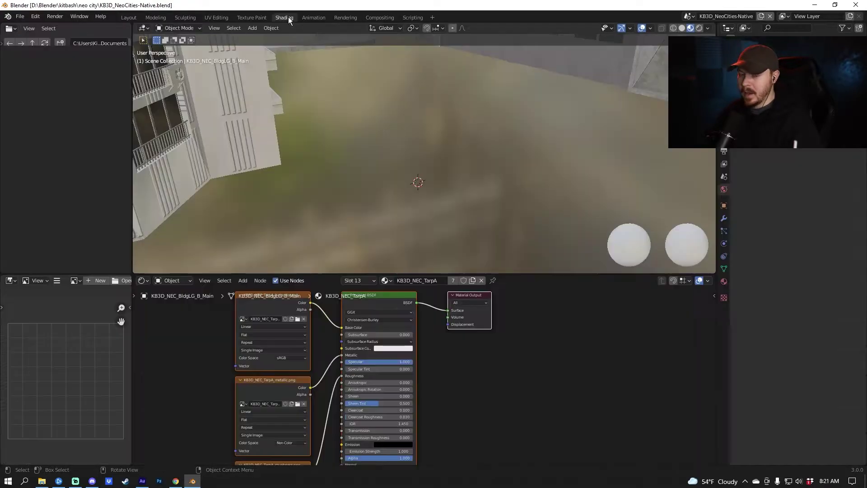
scroll(480, 345, "down", 2)
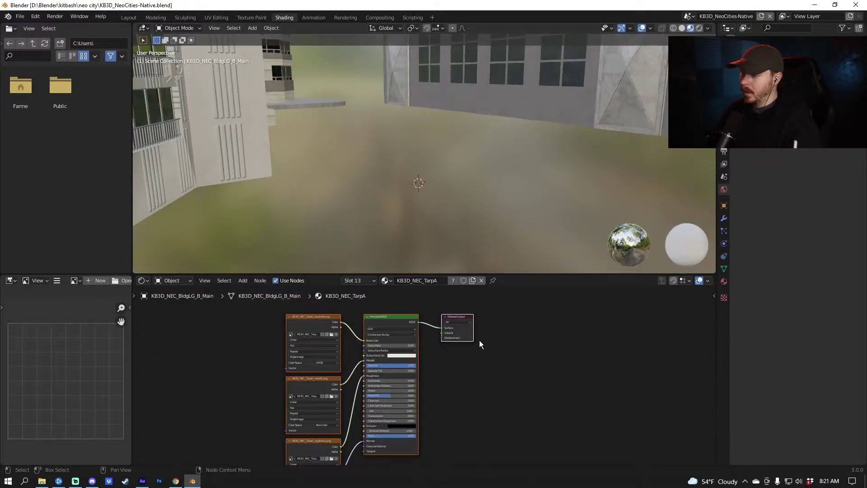
left_click(180, 281)
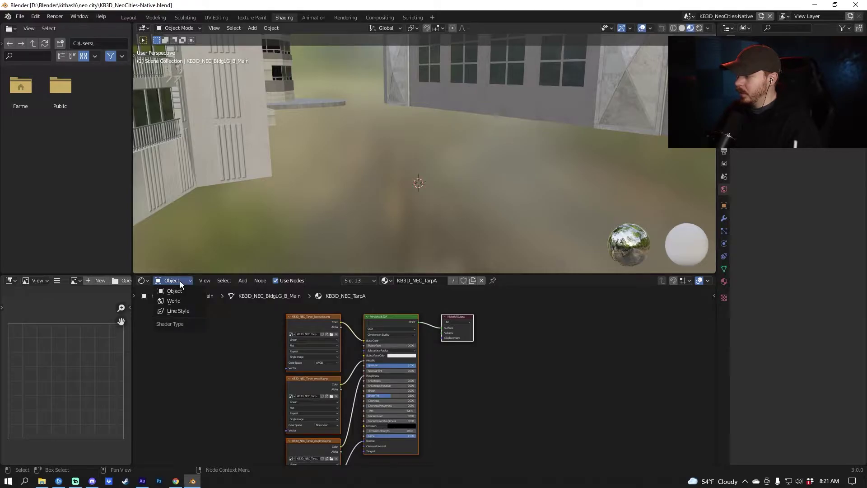
left_click(186, 302)
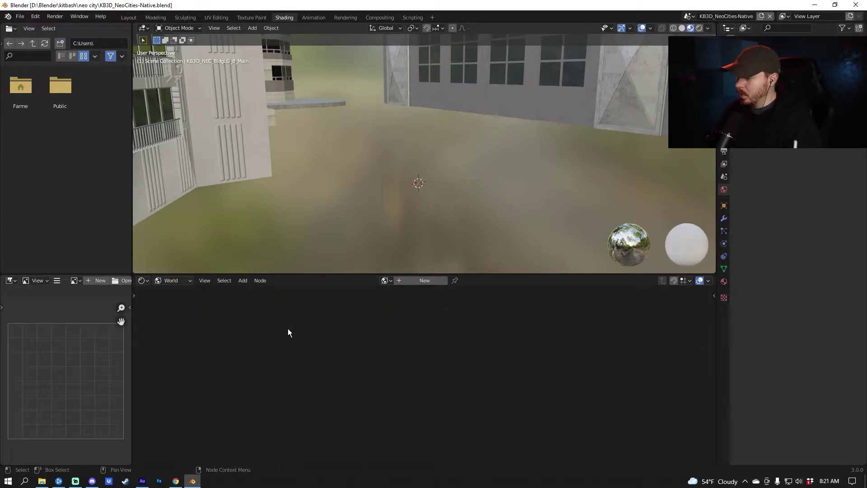
left_click(424, 279)
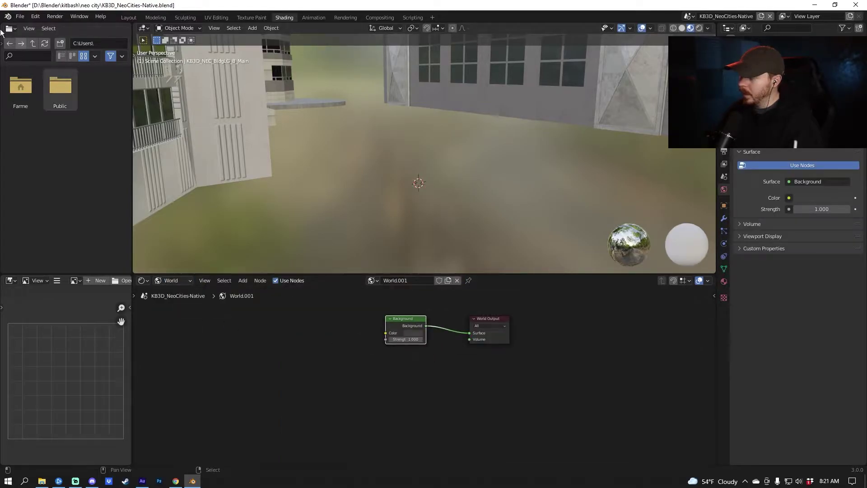
Step: Search the add-on preferences for "node" to check whether the Node Wrangler add-on is enabled
left_click(35, 17)
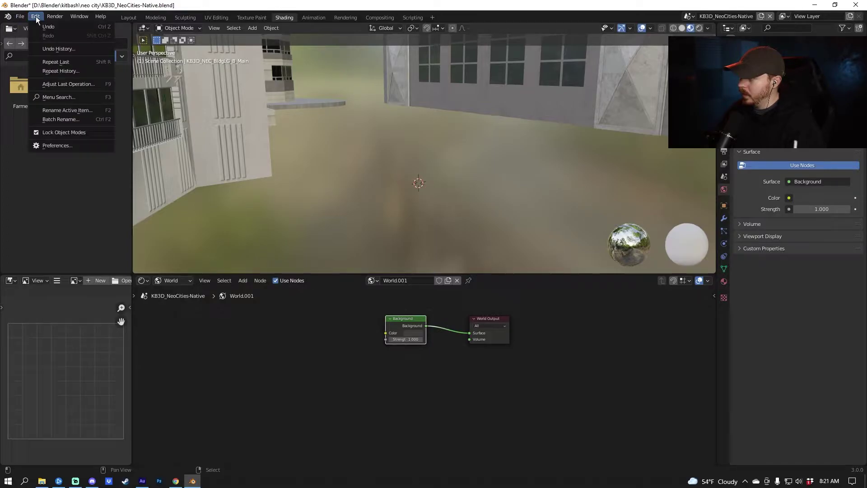
left_click(69, 145)
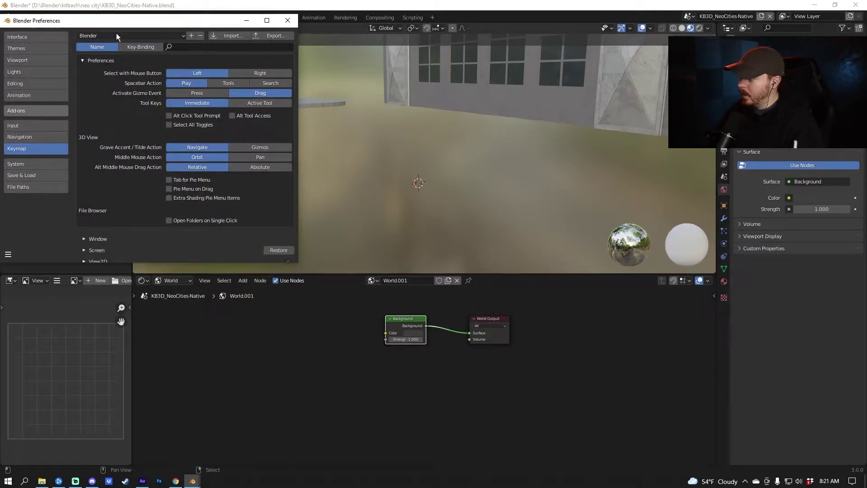
left_click_drag(123, 22, 242, 80)
left_click(365, 104)
type("rode")
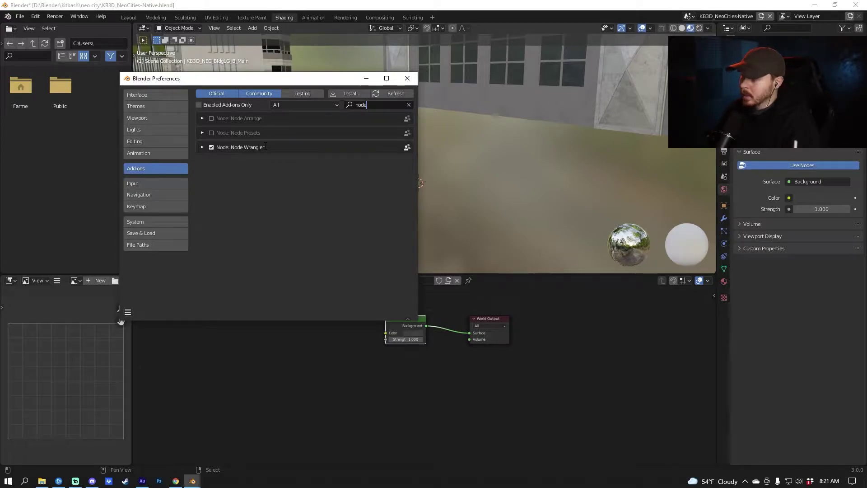
left_click(368, 345)
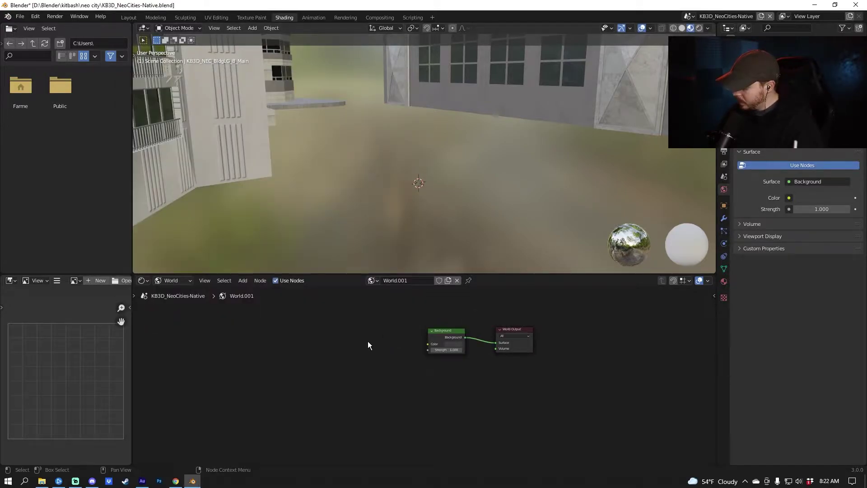
Step: Add an Environment Texture node to the world shader and connect its Color output to the Background node's Color input
key("shift+a")
left_click(368, 343)
type("e")
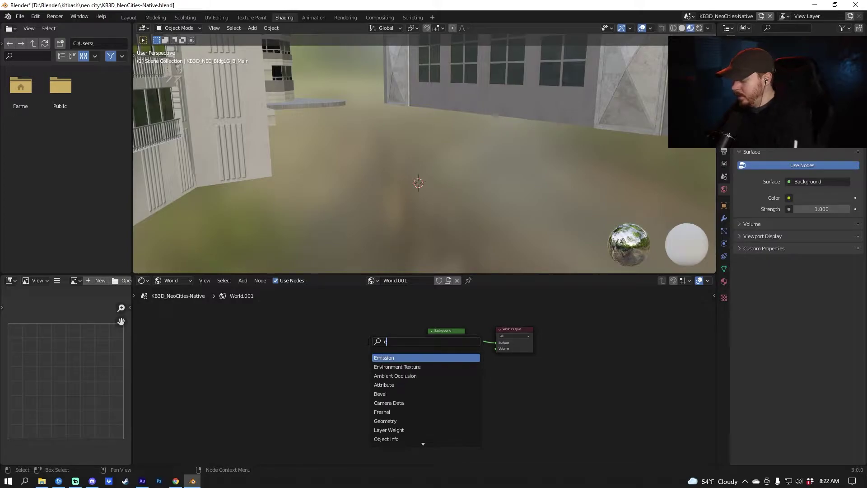
type("nv")
key("Return")
left_click(357, 347)
left_click_drag(389, 337, 430, 346)
middle_click_drag(372, 363, 418, 368)
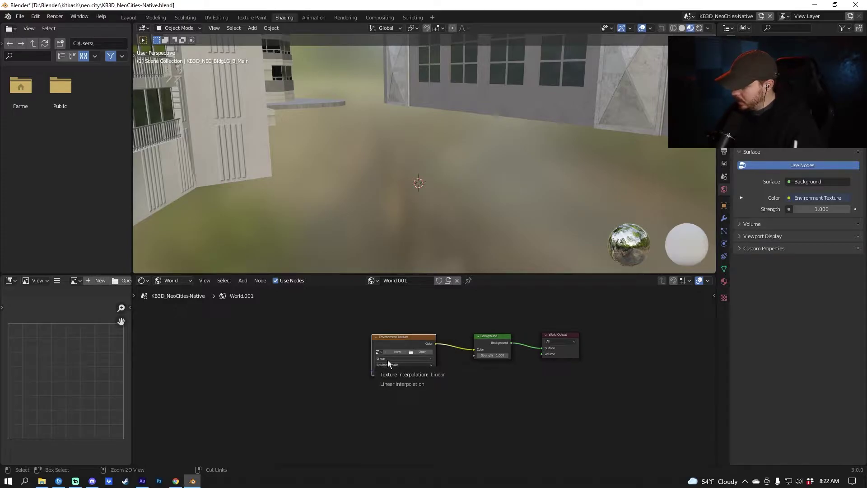
Step: Attach Mapping and Texture Coordinate nodes to the Environment Texture with Node Wrangler and move both farther away from it
key("ctrl+t")
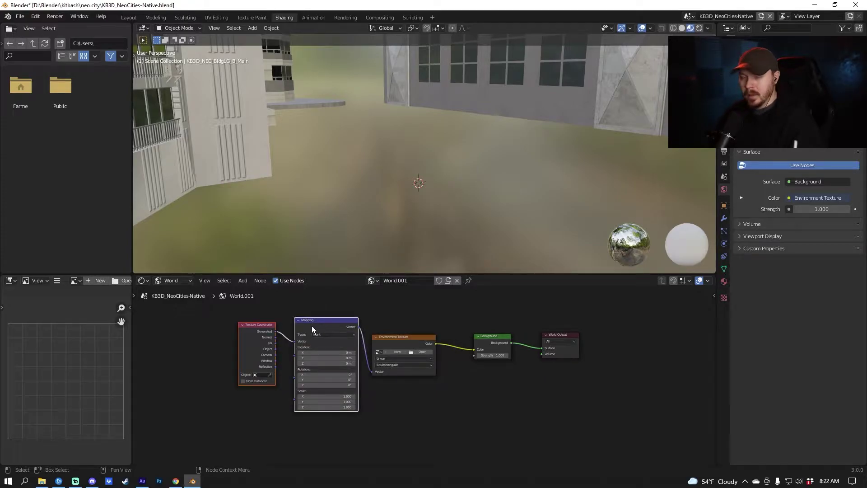
left_click_drag(266, 326, 246, 332)
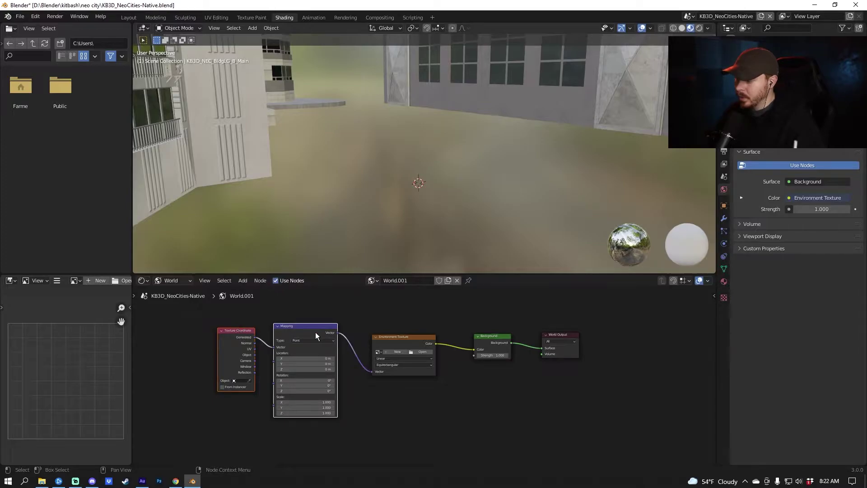
left_click(392, 312)
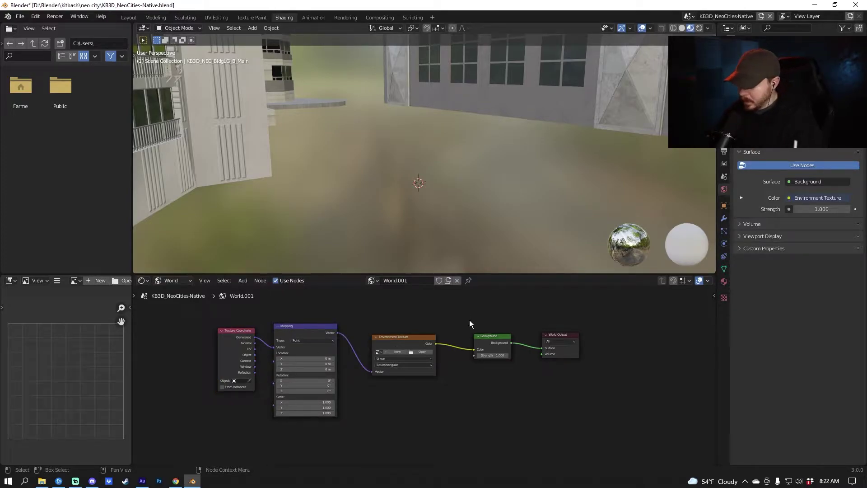
Step: Load shudu_lake_4k.exr from the Downloads folder into the Environment Texture node
left_click(422, 353)
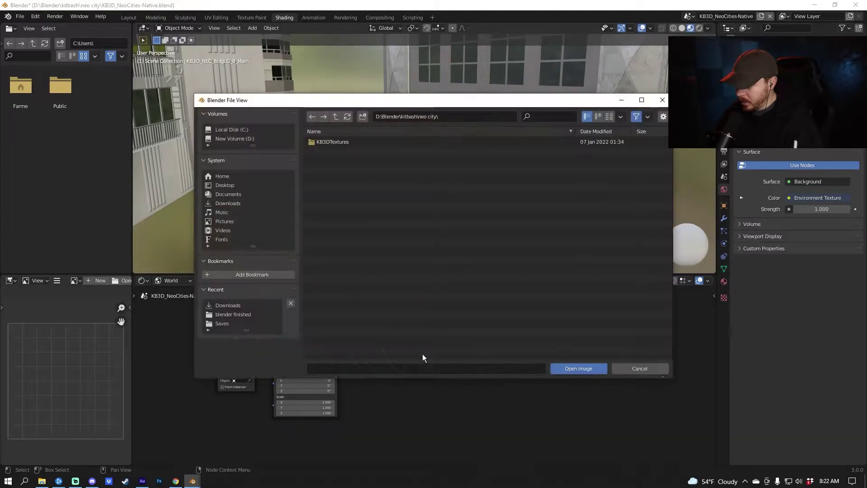
left_click(234, 203)
left_click(339, 152)
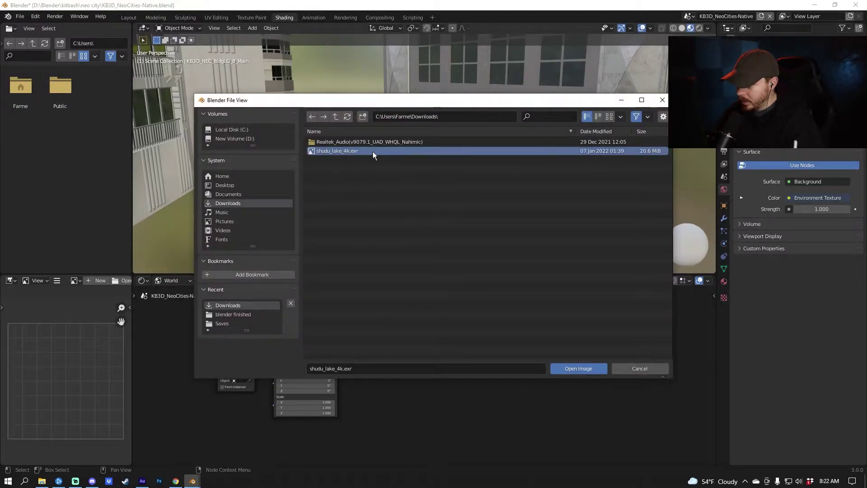
left_click(573, 368)
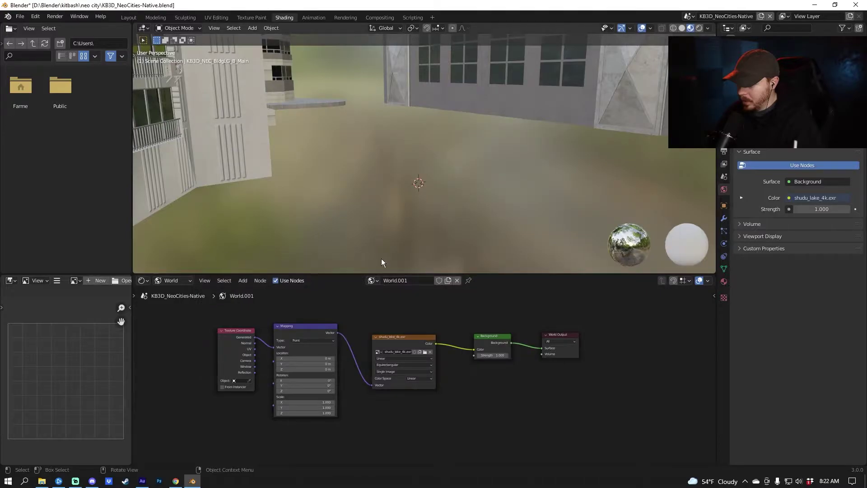
Step: Switch the viewport to Rendered shading and look over the buildings under the HDRI lighting
key("z")
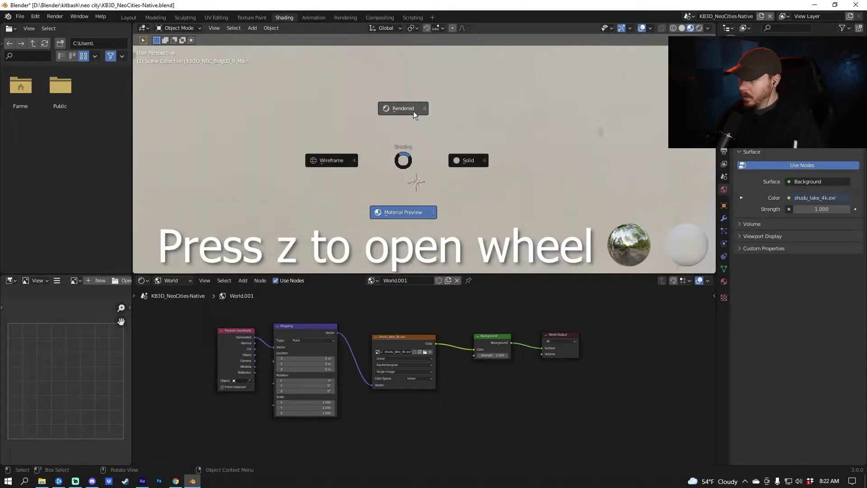
left_click(429, 148)
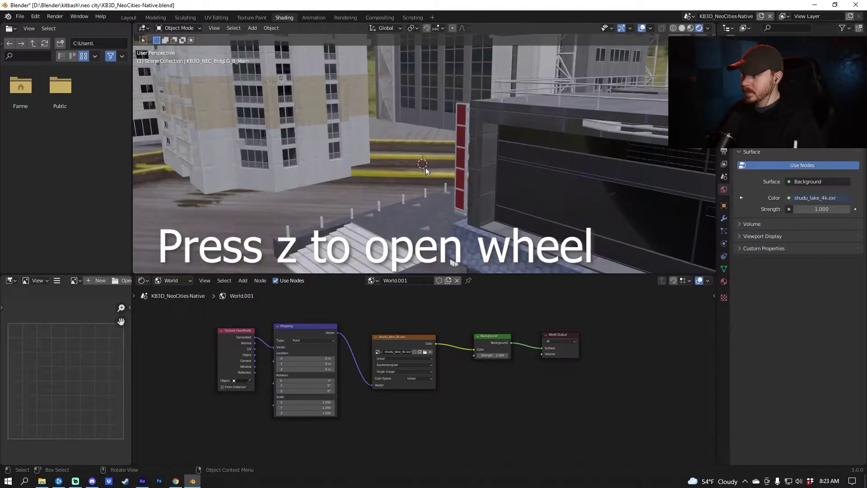
scroll(424, 167, "down", 2)
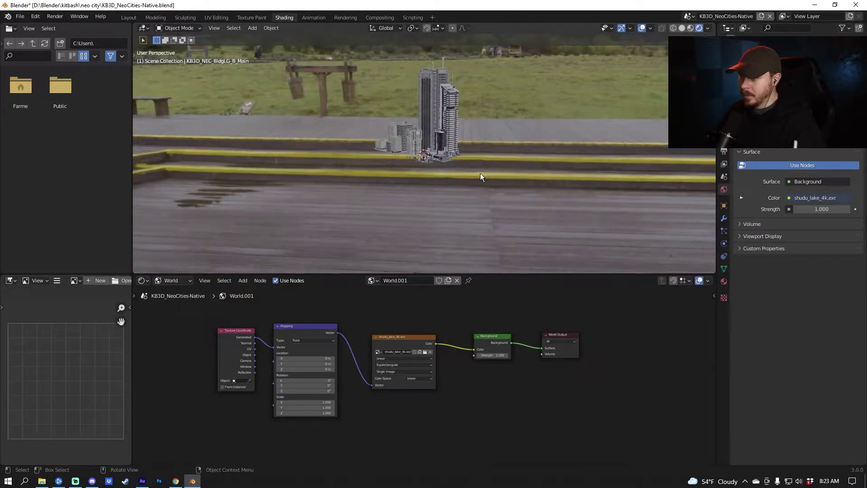
scroll(465, 171, "up", 2)
middle_click_drag(443, 150, 399, 144)
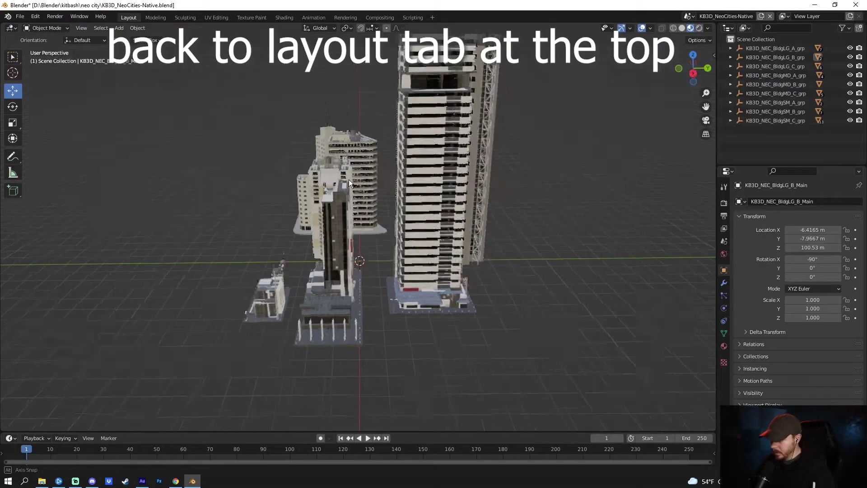
middle_click_drag(349, 179, 409, 188)
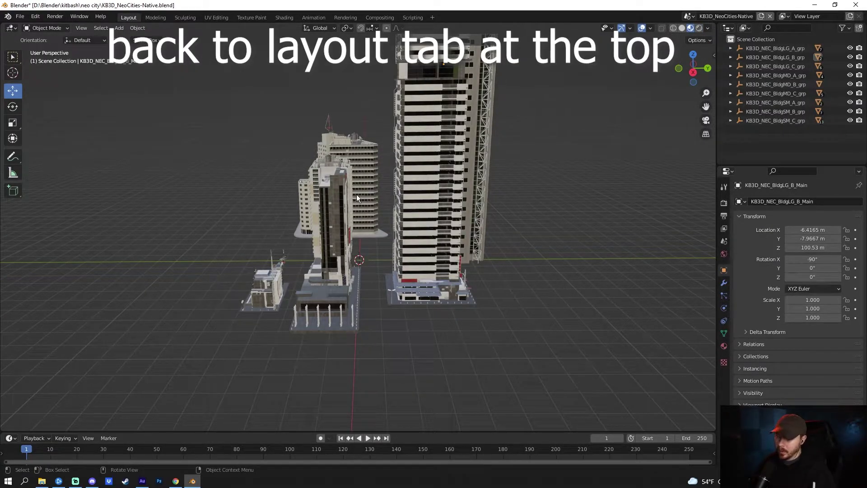
Step: In the Layout workspace, change the Move tool's shortcut to W
scroll(240, 204, "up", 2)
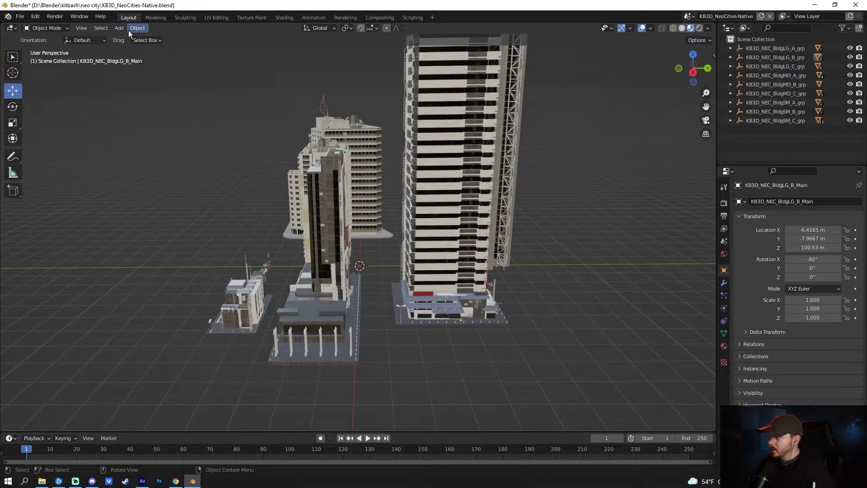
right_click(17, 91)
right_click(20, 91)
left_click(58, 109)
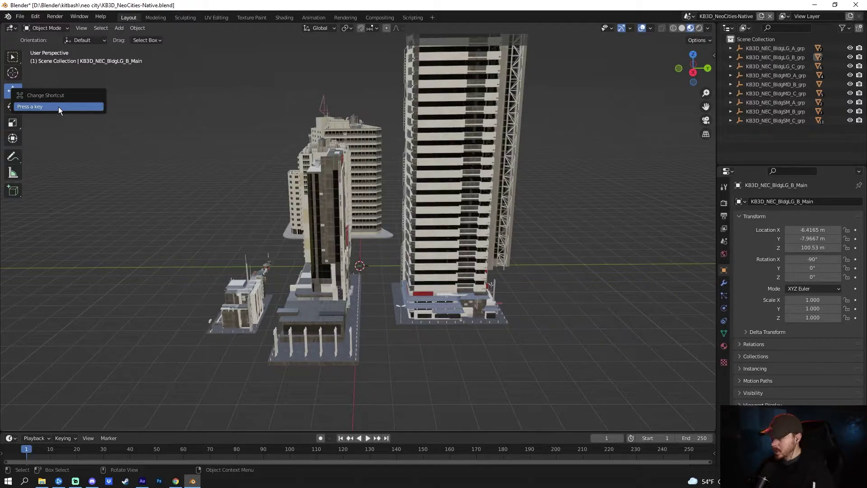
key("w")
Step: Change the Rotate tool's shortcut to E
right_click(14, 107)
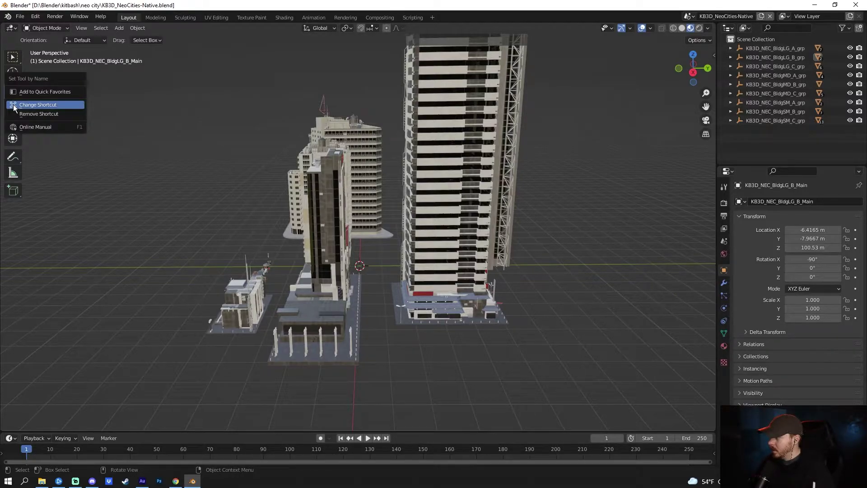
right_click(14, 110)
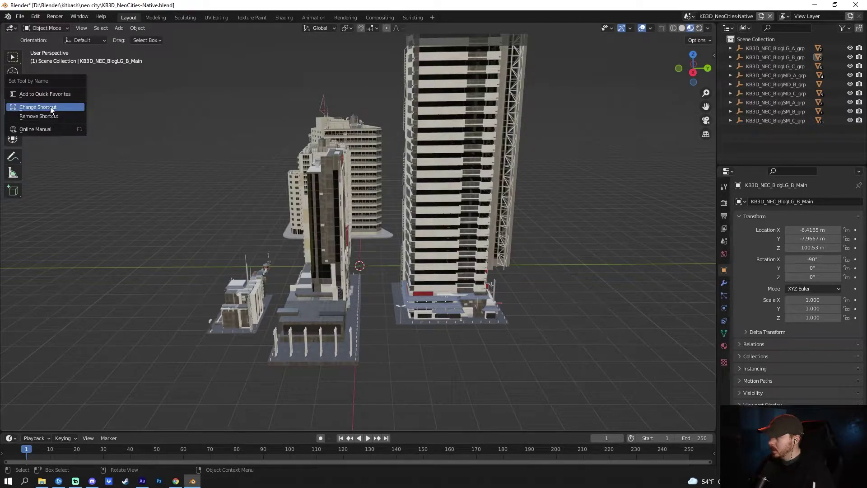
left_click(50, 107)
key("e")
left_click(13, 122)
right_click(14, 125)
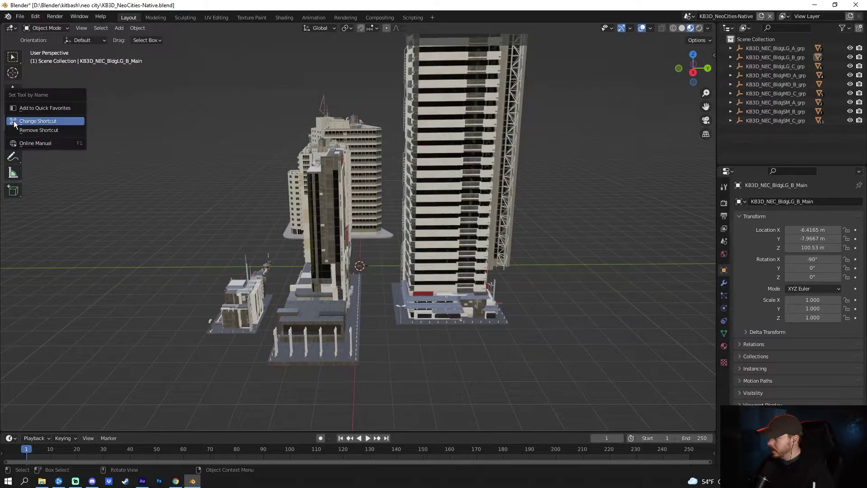
left_click(44, 122)
key("Escape")
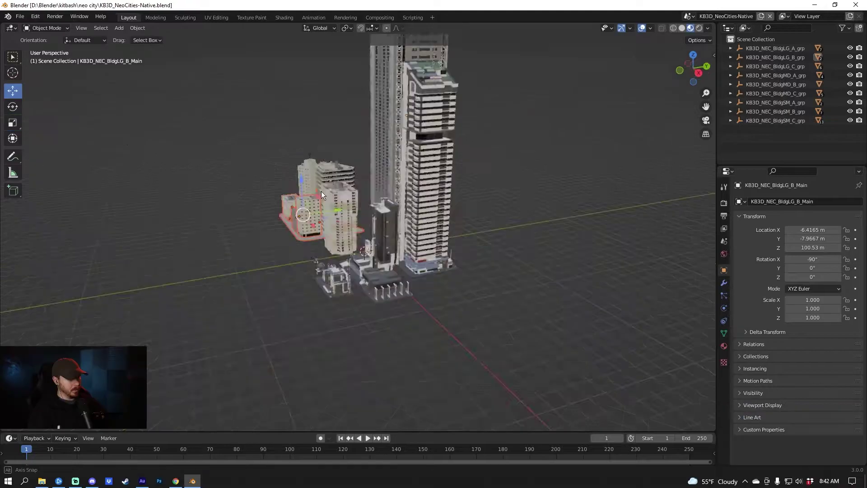
Step: Move the tall KB3D_NEC_BldgLG_B_Main tower straight down along the global Z axis by about 46 m
middle_click_drag(321, 191, 362, 141)
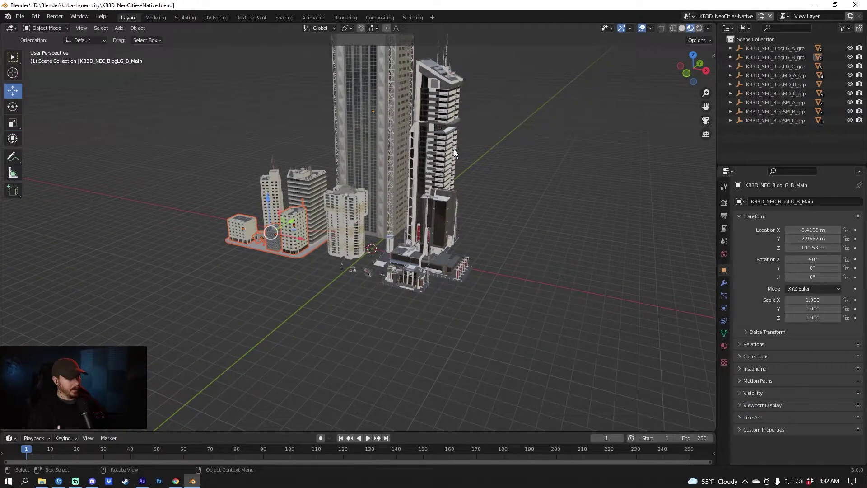
left_click(375, 144)
key("g")
key("z")
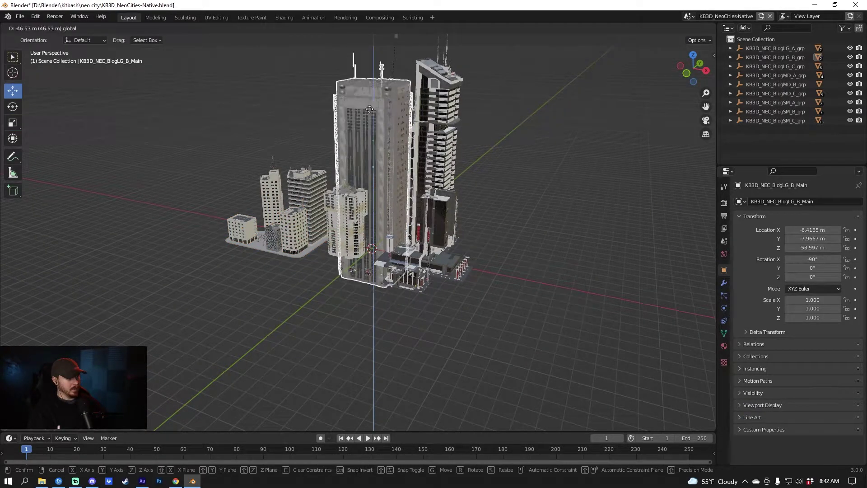
left_click(375, 132)
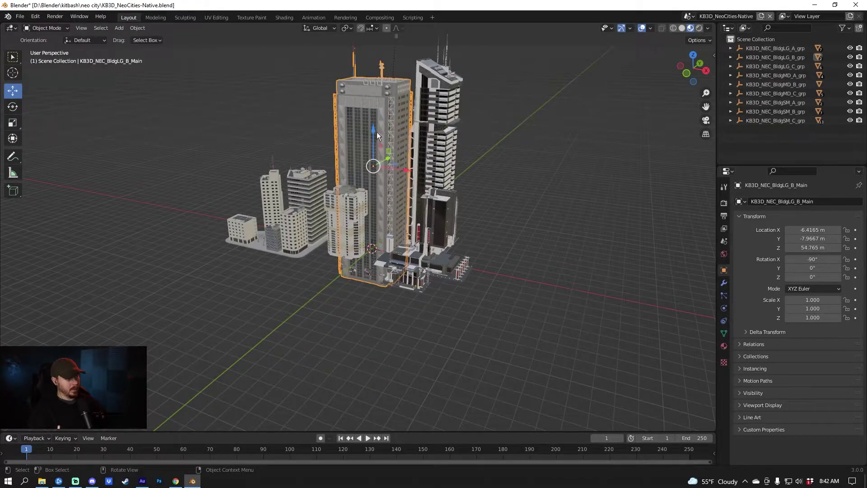
Step: Filter the preferences keymap by key-binding "numpad ." and rebind Frame Selected under 3D View to F
left_click(35, 16)
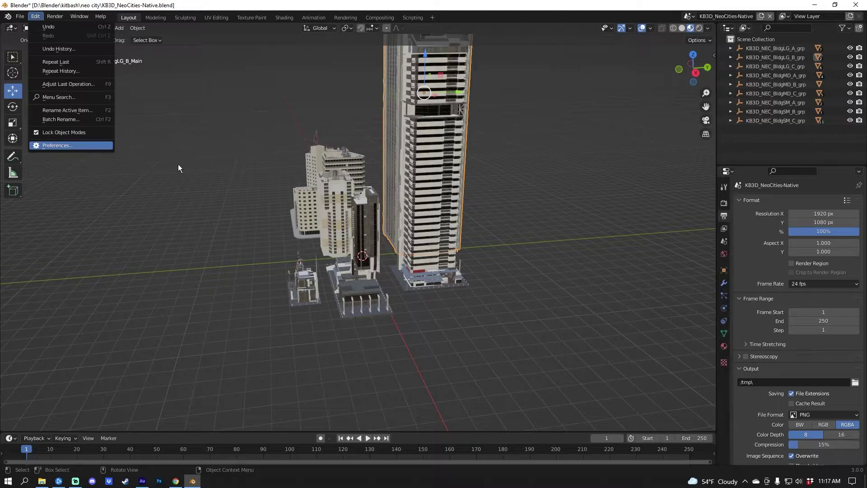
left_click(83, 147)
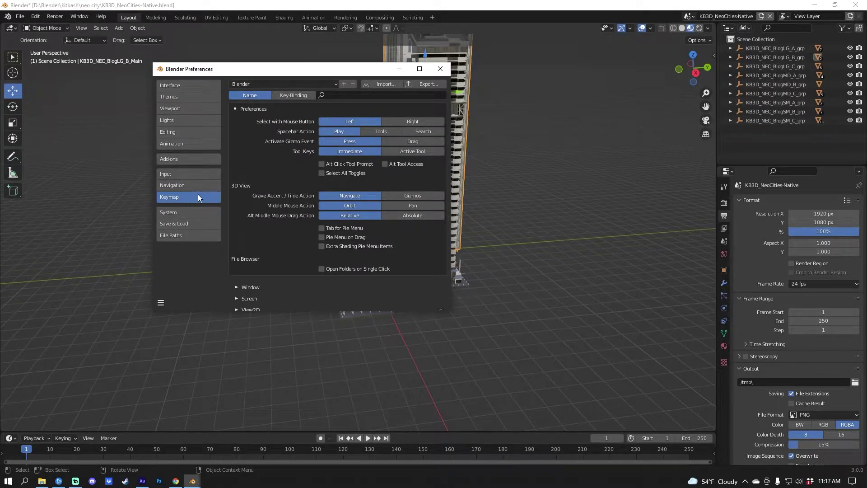
left_click(327, 98)
type("num")
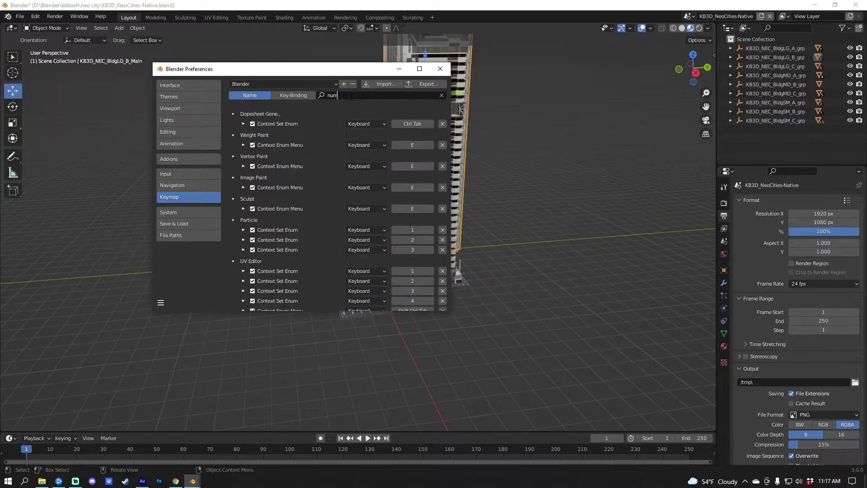
type("pad")
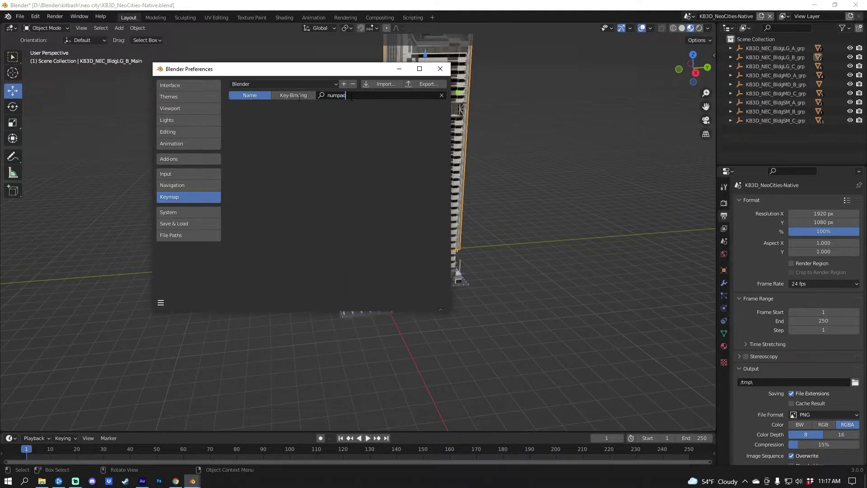
left_click(297, 96)
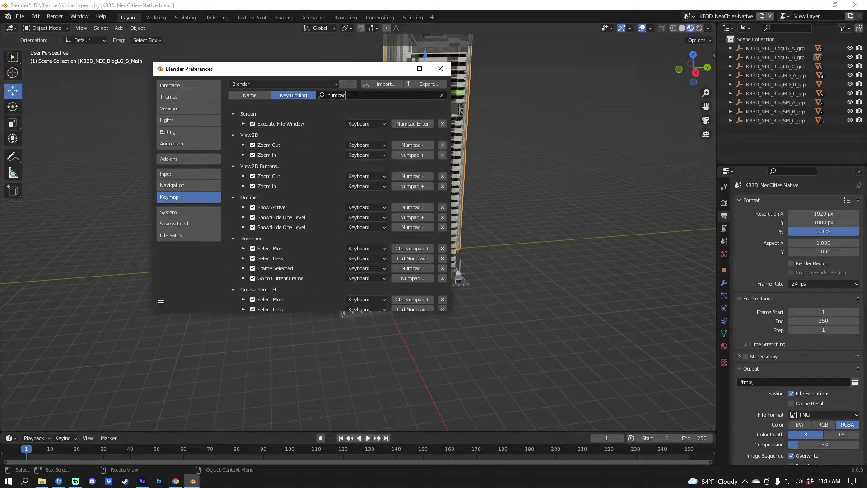
type(".")
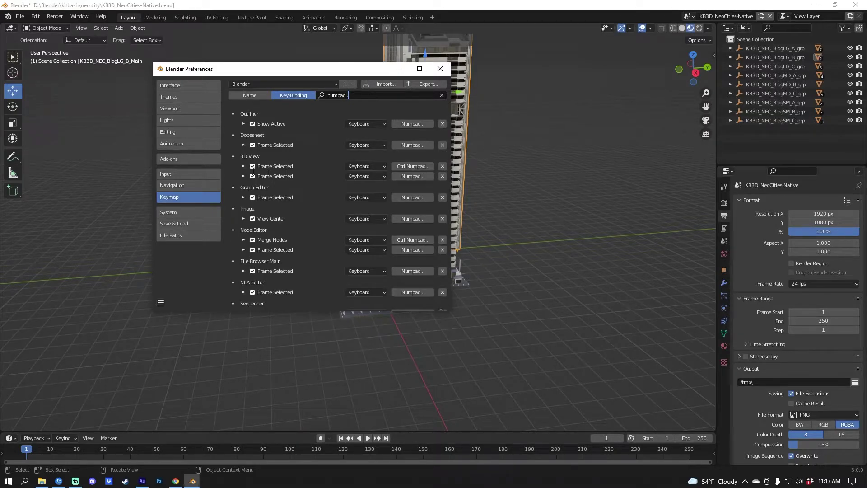
key("Return")
key("f")
left_click_drag(376, 70, 240, 102)
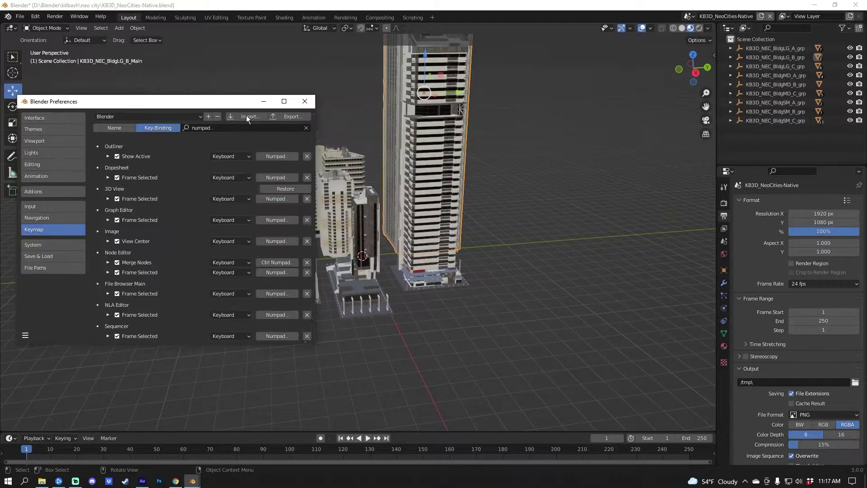
Step: Test the F shortcut by framing the dark tower beside the steps, and close the preferences
left_click(372, 217)
key("f")
middle_click_drag(376, 215, 443, 215)
middle_click_drag(352, 253, 289, 258)
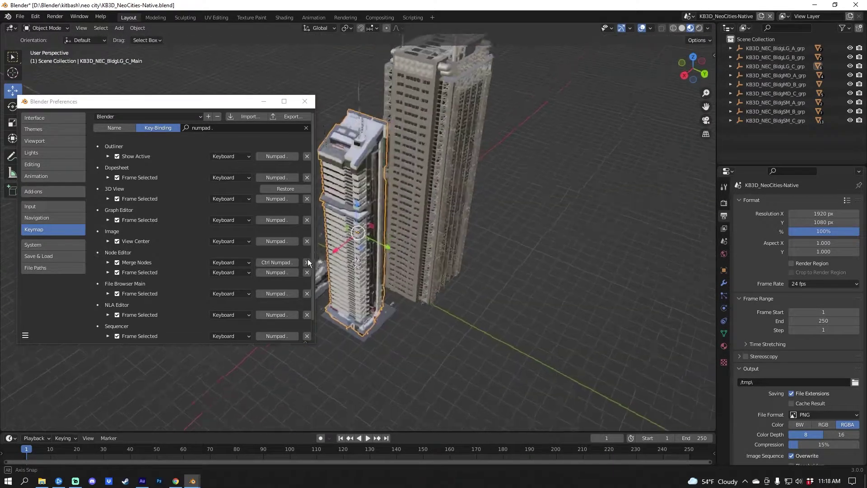
left_click(305, 102)
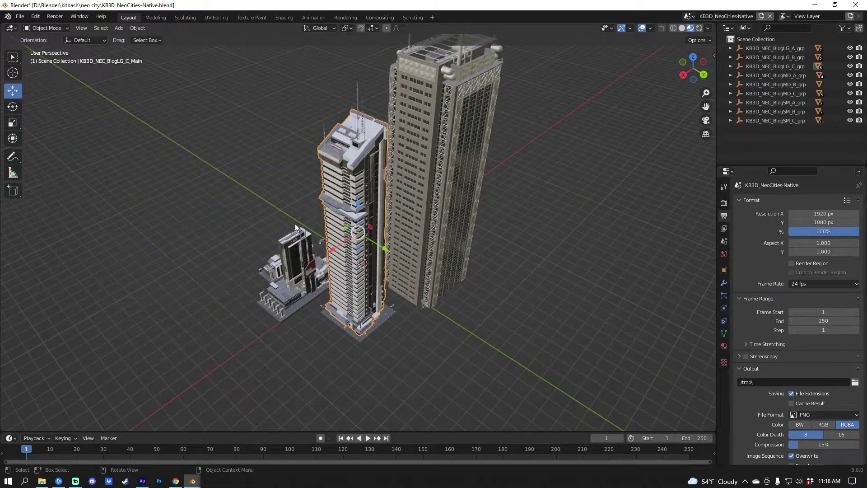
Step: Select the street stall's umbrella and centre the view on it
middle_click_drag(294, 223, 424, 198)
left_click(277, 235)
scroll(277, 235, "up", 1)
key("shift+f")
scroll(424, 188, "down", 6)
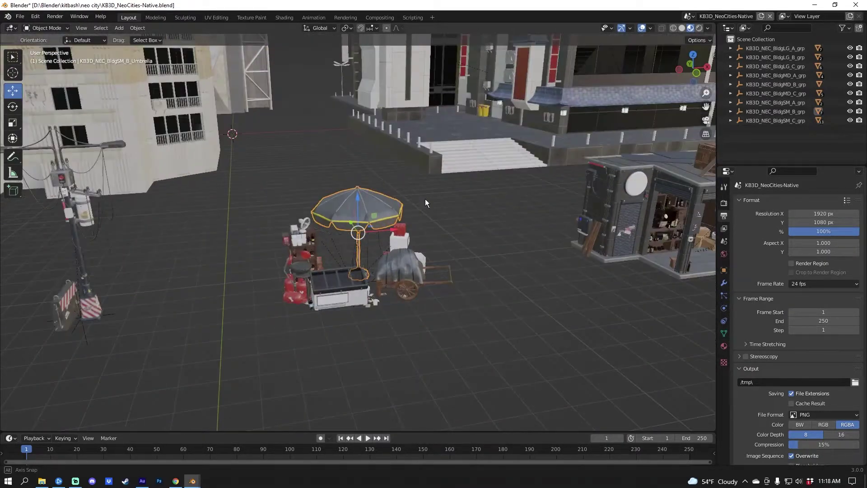
scroll(424, 190, "down", 5)
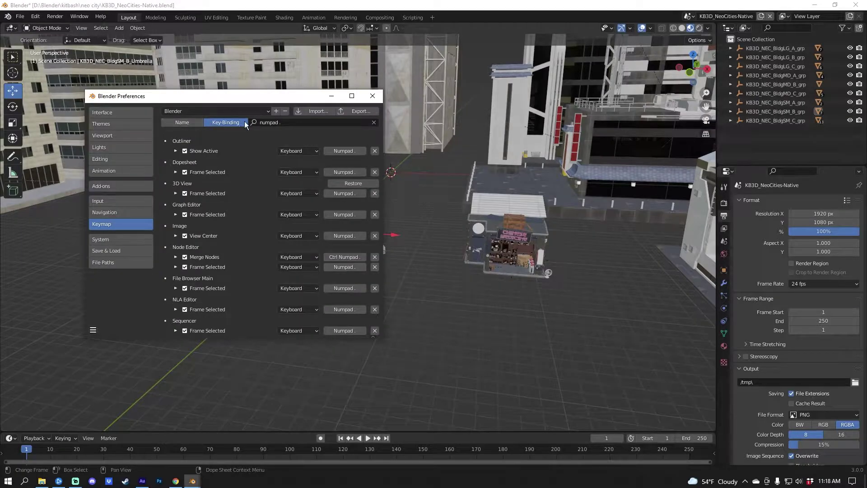
Step: Filter the preferences keymap by the name "camera" and rebind View Camera under 3D View to F12
left_click(374, 122)
left_click(193, 123)
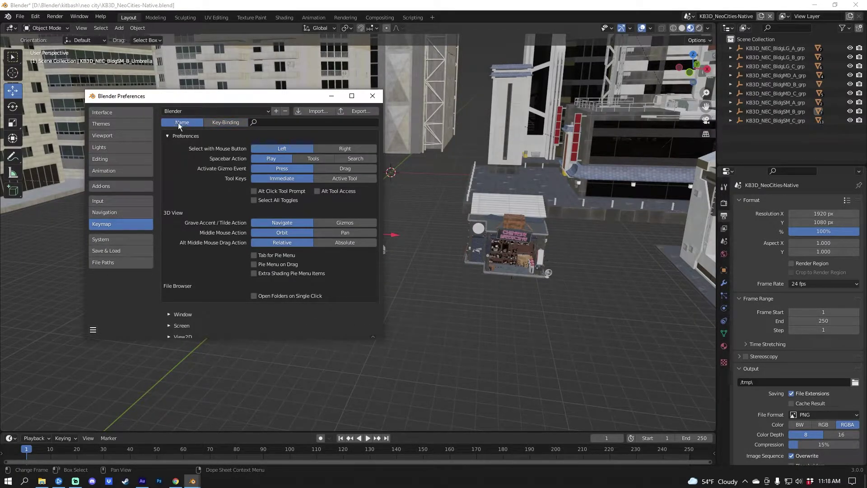
left_click(278, 123)
type("camera")
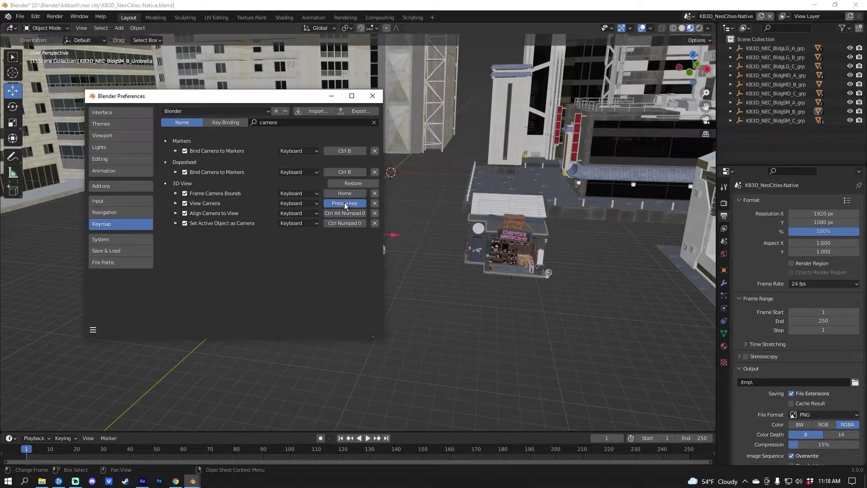
key("F12")
Step: Filter the keymap by key-binding "f11" and remove the Show/Hide Render View shortcut
left_click(231, 123)
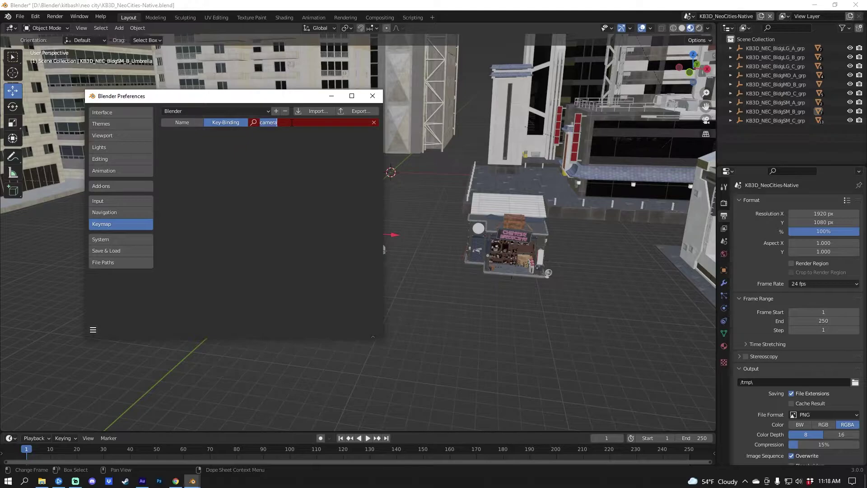
key("F11")
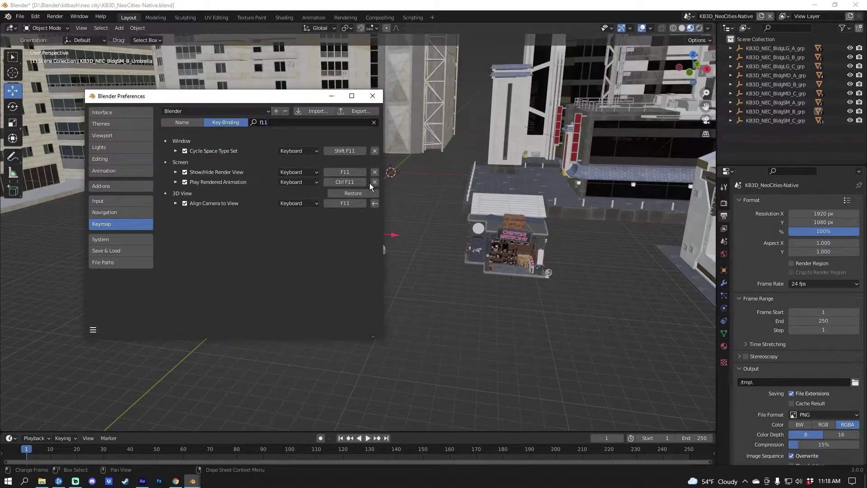
left_click(375, 172)
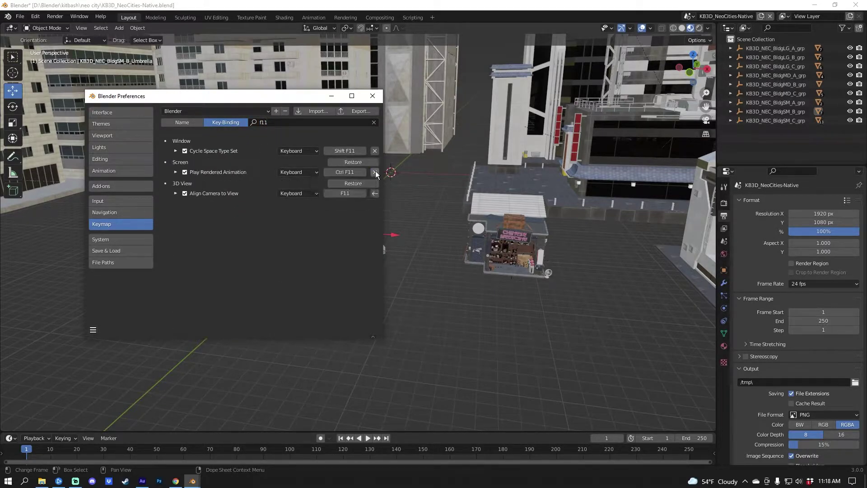
Step: Filter the keymap by key-binding "f12", remove the Render shortcut assigned to F12, and close the preferences
left_click(301, 122)
type("f23")
key("BackSpace")
key("BackSpace")
type("12")
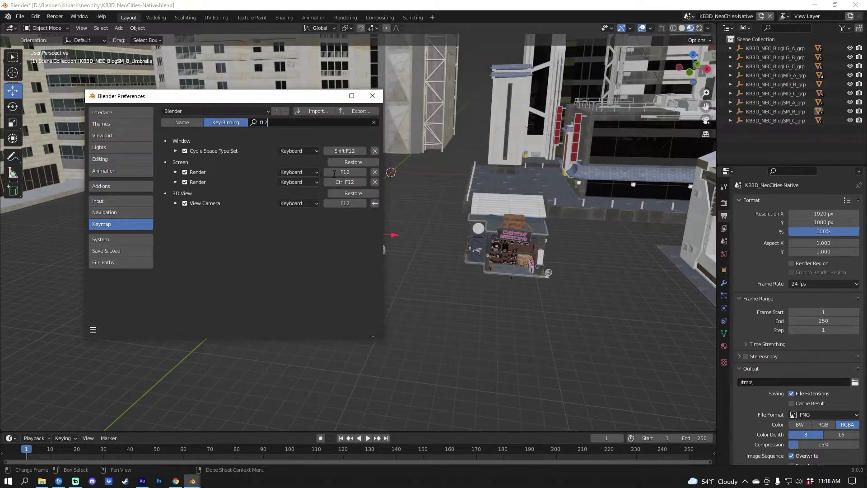
left_click(374, 172)
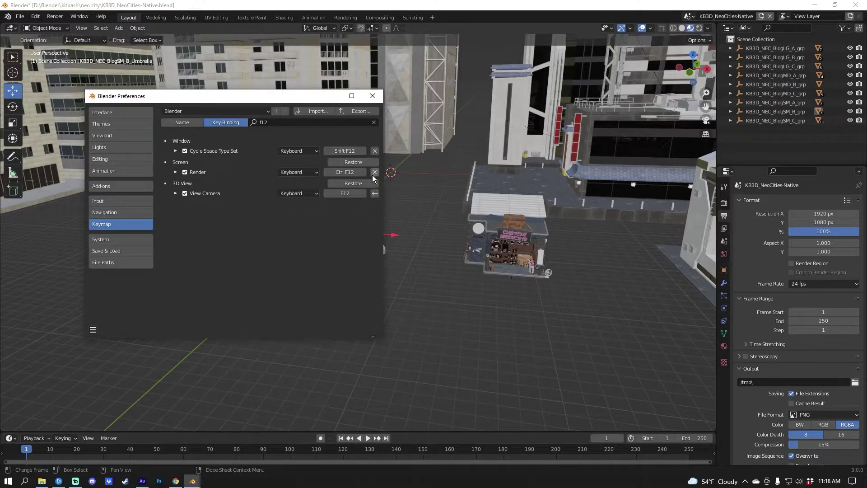
left_click(373, 96)
Step: Add a plane mesh at the 3D cursor in the street between the towers
scroll(430, 180, "down", 5)
mouse_move(430, 180)
middle_mouse_down()
mouse_move(401, 184)
mouse_move(443, 182)
mouse_move(416, 190)
mouse_move(365, 174)
mouse_move(437, 182)
middle_mouse_up()
scroll(400, 182, "down", 3)
middle_click_drag(470, 239, 441, 222, "shift")
scroll(447, 222, "up", 3)
scroll(438, 210, "down", 6)
scroll(442, 219, "up", 4)
scroll(441, 218, "up", 3)
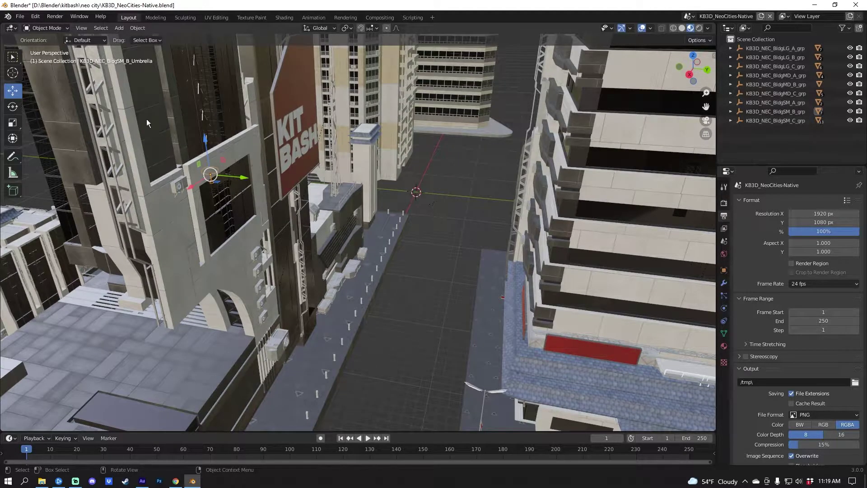
key("shift+a")
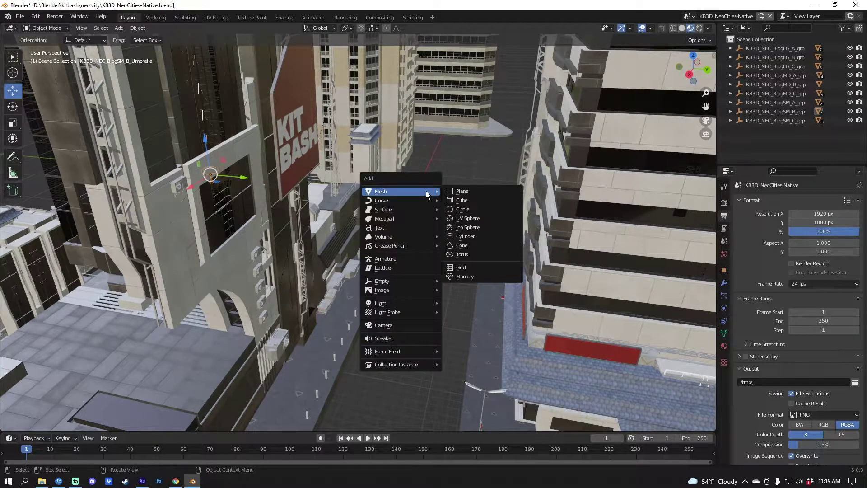
left_click(466, 192)
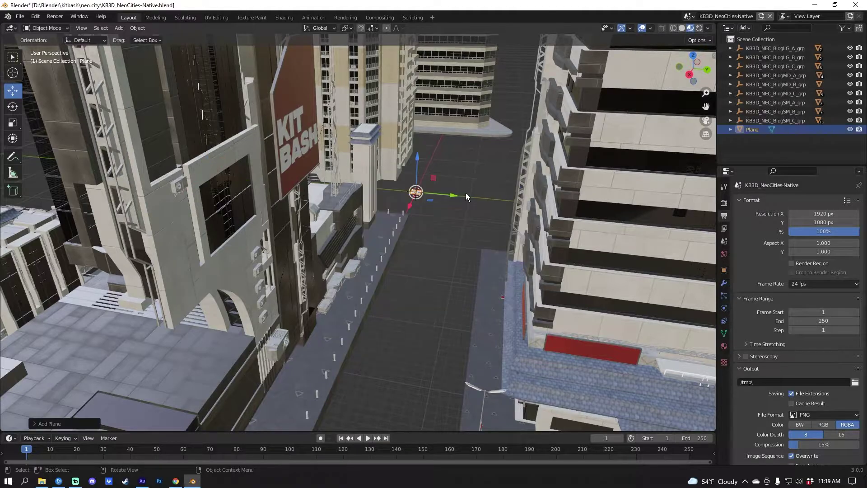
Step: Scale the plane up uniformly to about 29 times its size and narrow it along the Y axis
key("shift+space")
key("s")
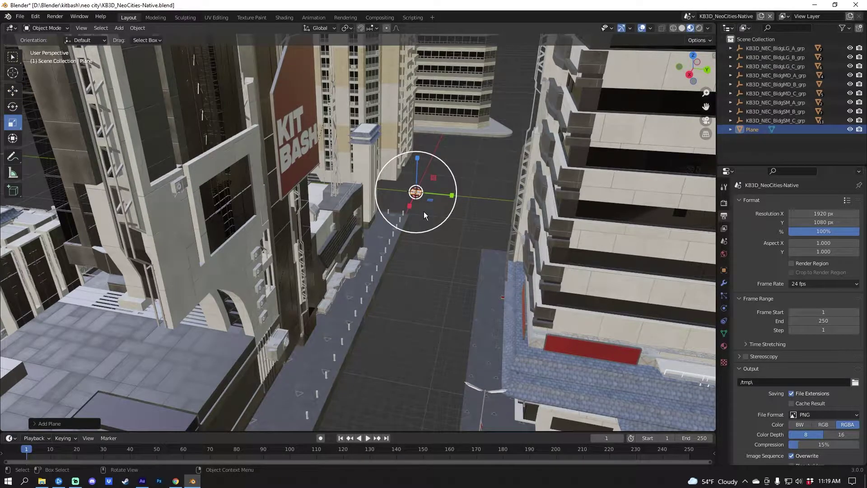
key("s")
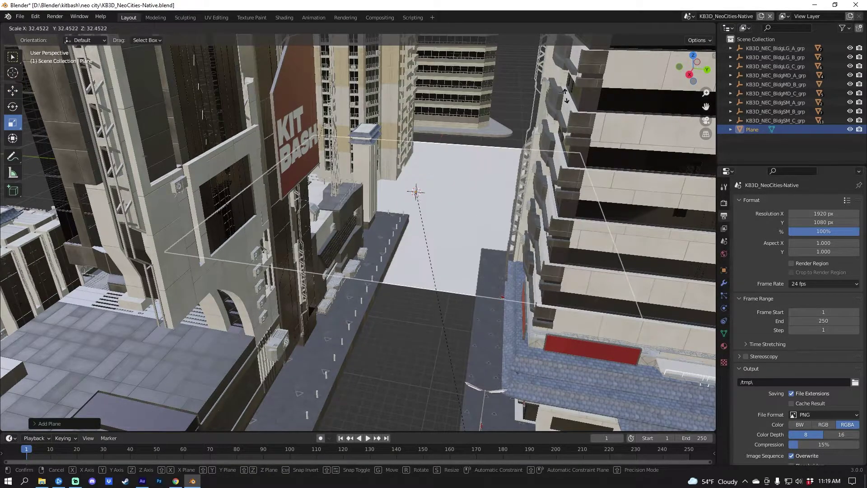
left_click(472, 422)
left_click_drag(454, 196, 438, 205)
mouse_move(453, 197)
middle_mouse_down()
mouse_move(456, 216)
mouse_move(447, 194)
mouse_move(454, 203)
mouse_move(446, 207)
middle_mouse_up()
Step: Shift the plane along the Z axis with the Move tool and check its placement from above
key("shift+space")
key("g")
left_click_drag(416, 155, 443, 140)
middle_click_drag(444, 140, 547, 226)
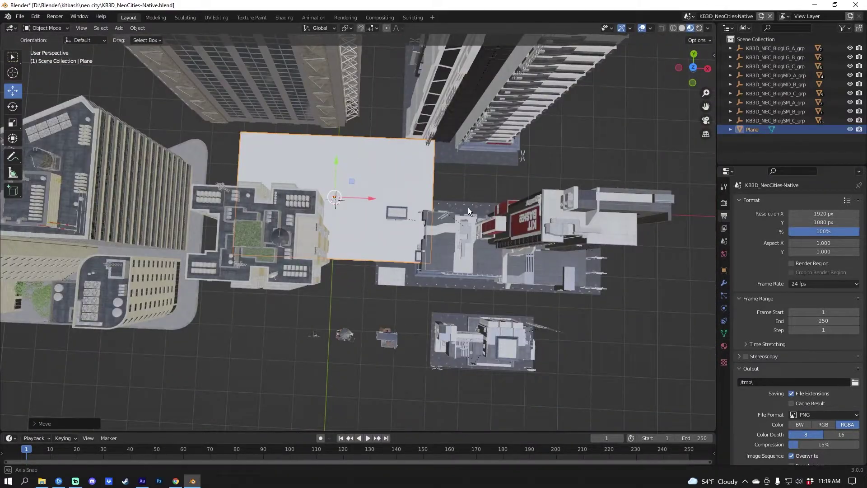
Step: Display the plane's transform values and set its location to X 53.617 m, Y 6.9 m and Z 7.1101 m over the street
middle_click_drag(467, 208, 479, 218)
left_click_drag(373, 204, 519, 184)
middle_click_drag(519, 185, 480, 287)
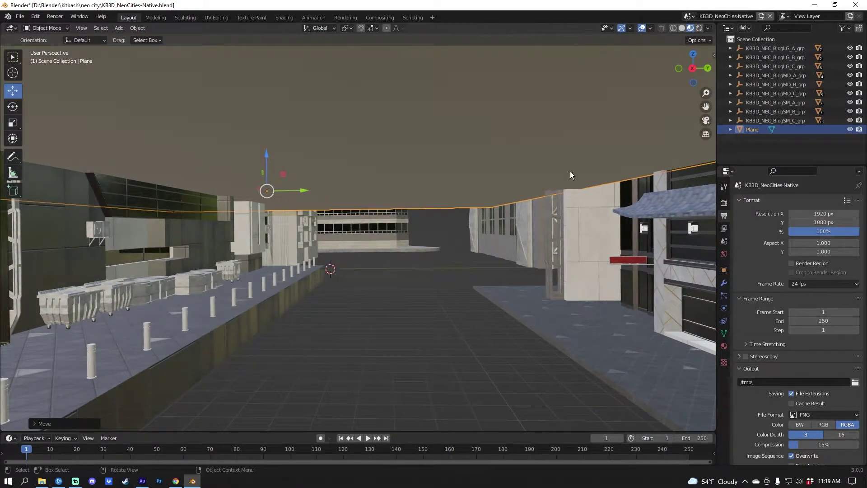
key("n")
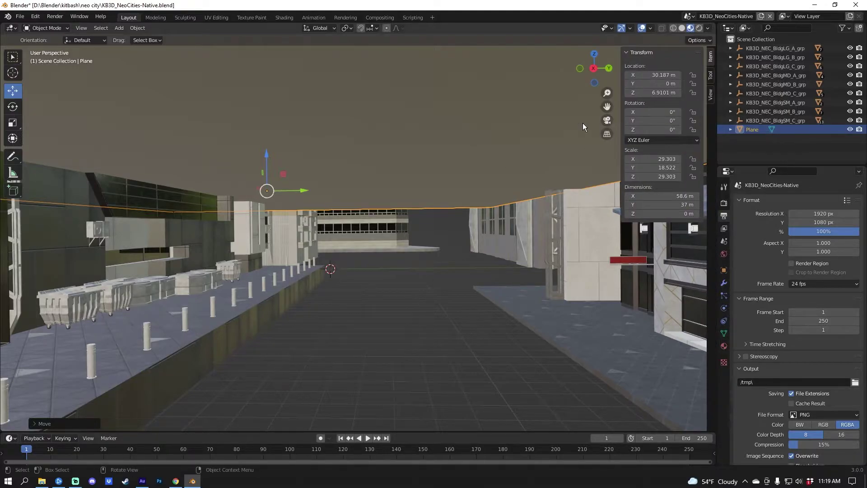
key("n")
left_click(713, 55)
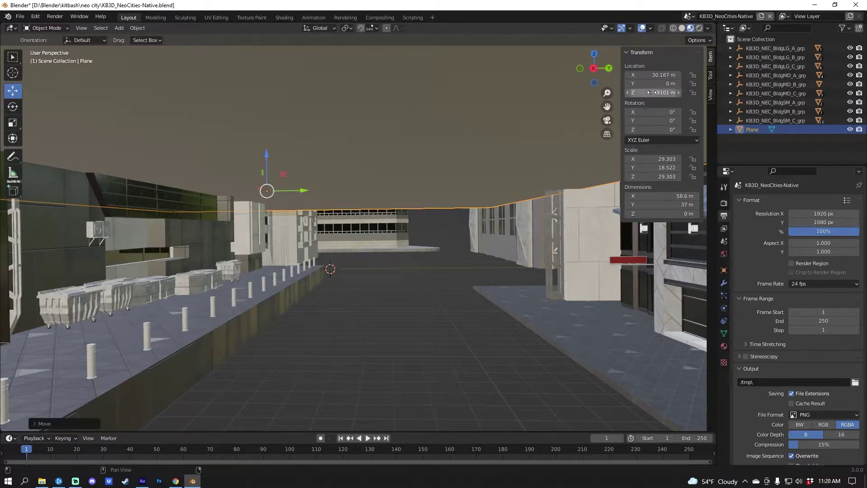
left_click_drag(649, 92, 673, 83)
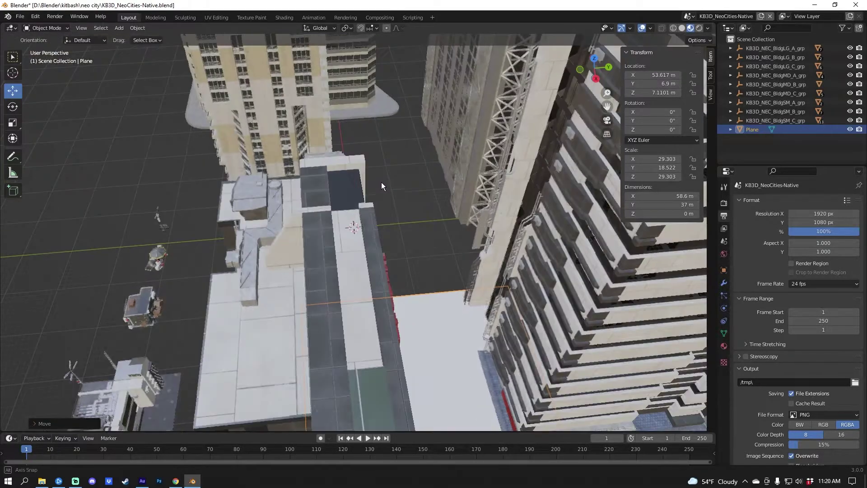
scroll(382, 182, "down", 3)
mouse_move(413, 229)
middle_mouse_down()
mouse_move(411, 204)
mouse_move(408, 215)
middle_mouse_up()
scroll(411, 204, "up", 1)
scroll(408, 215, "up", 2)
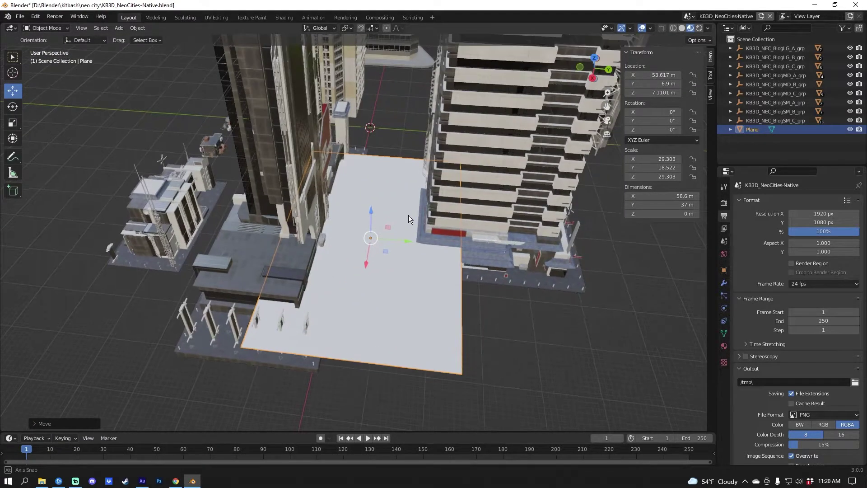
Step: Add a material slot to the plane and assign it the existing KB3D_NEC_ConcreteB material
left_click(248, 248)
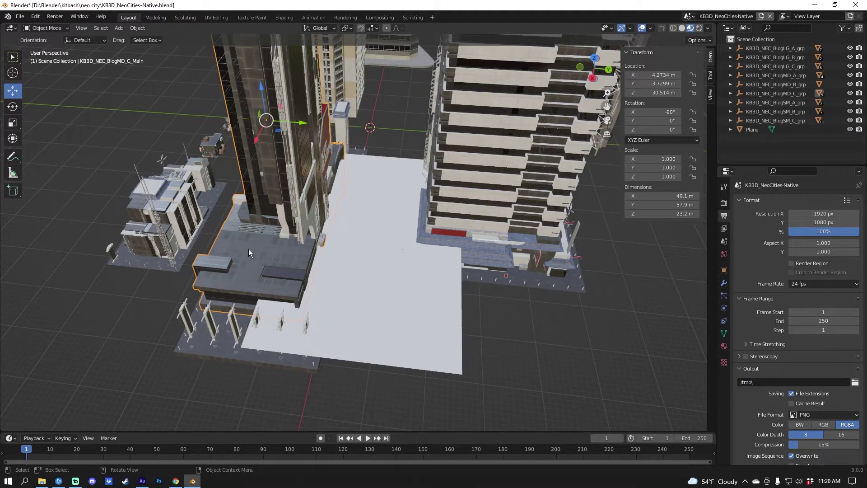
middle_click_drag(237, 258, 325, 180)
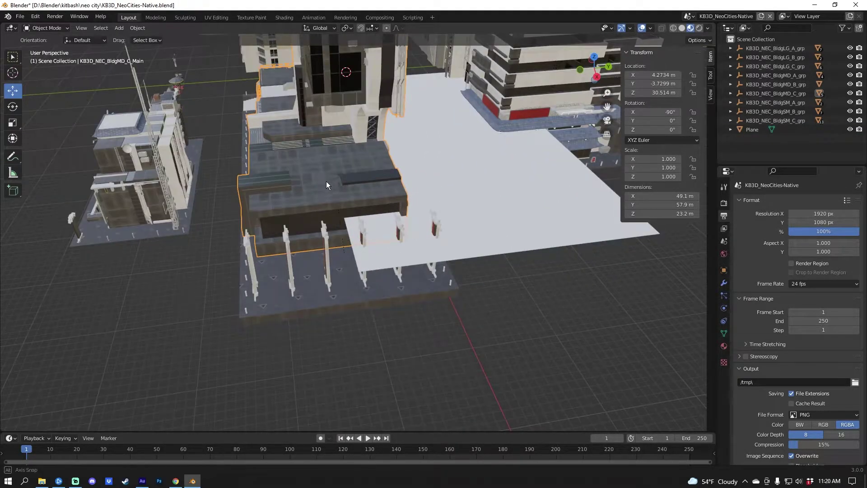
scroll(358, 225, "up", 4)
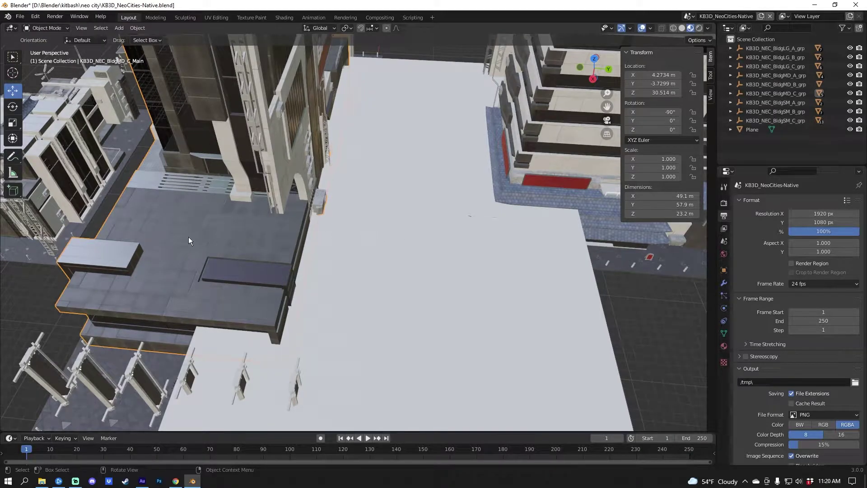
left_click(335, 236)
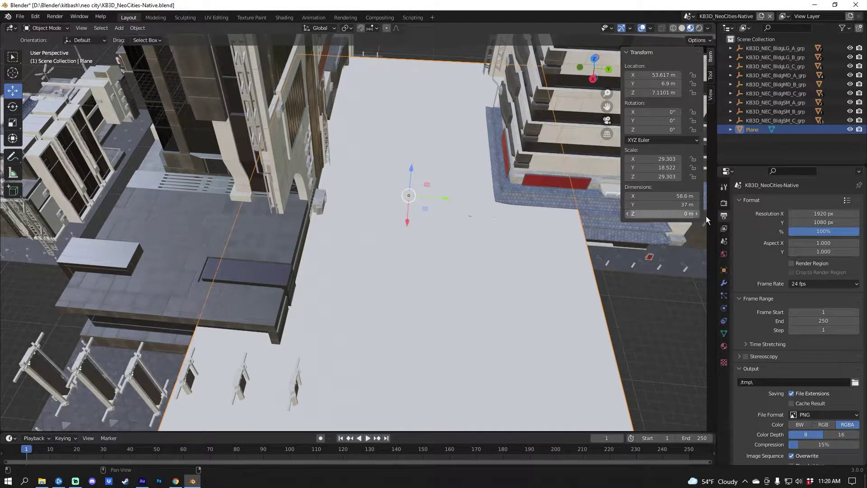
left_click(725, 346)
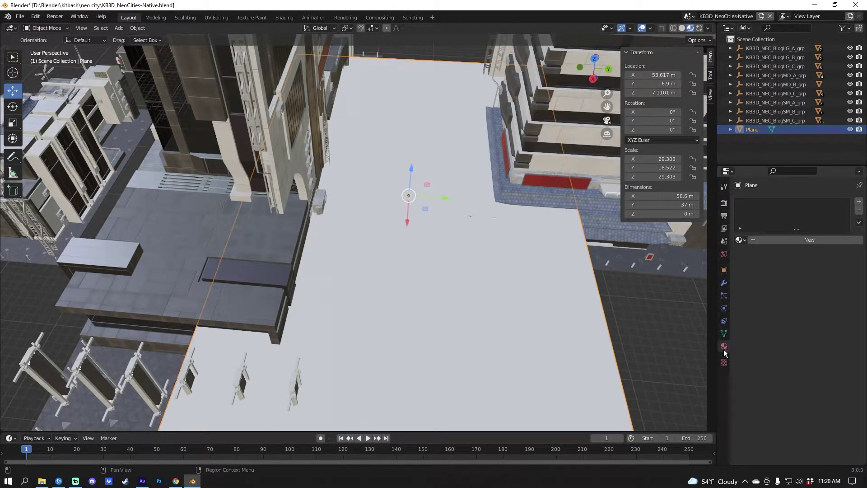
left_click(858, 202)
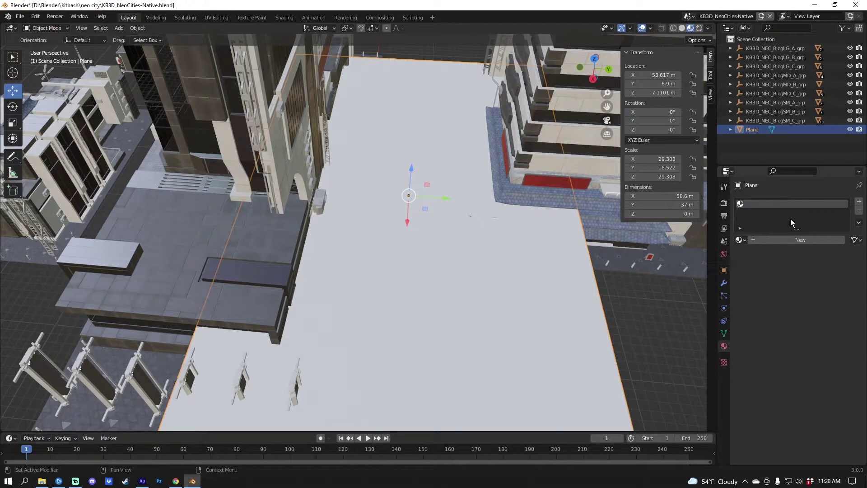
left_click(739, 240)
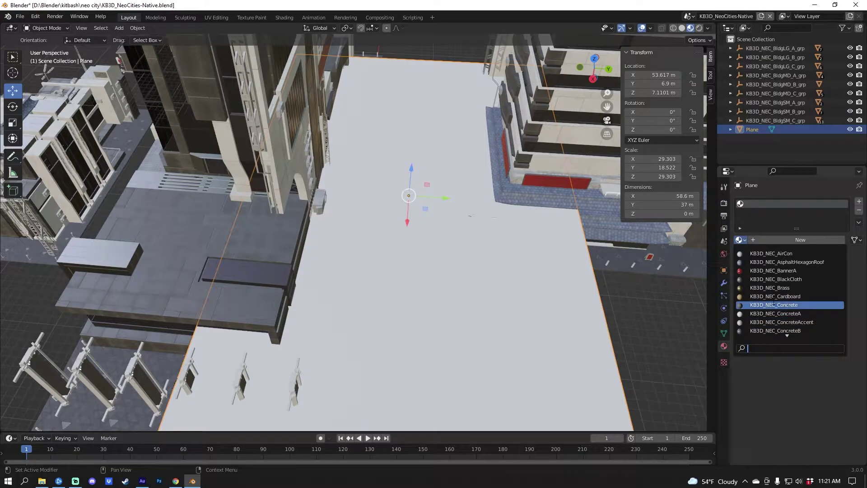
left_click(774, 304)
left_click(744, 240)
left_click(777, 314)
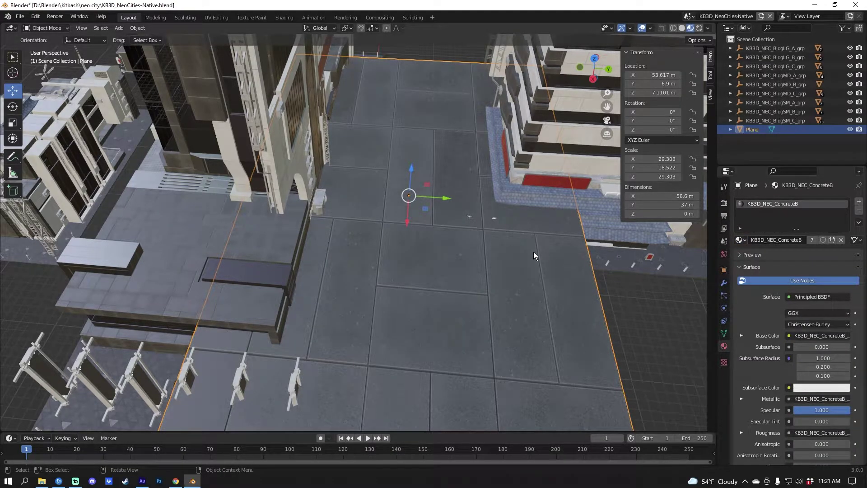
Step: Duplicate the concrete plane in place and lower the copy along Z by about 5.9 m to street level
middle_click_drag(533, 251, 470, 232)
scroll(465, 230, "down", 2)
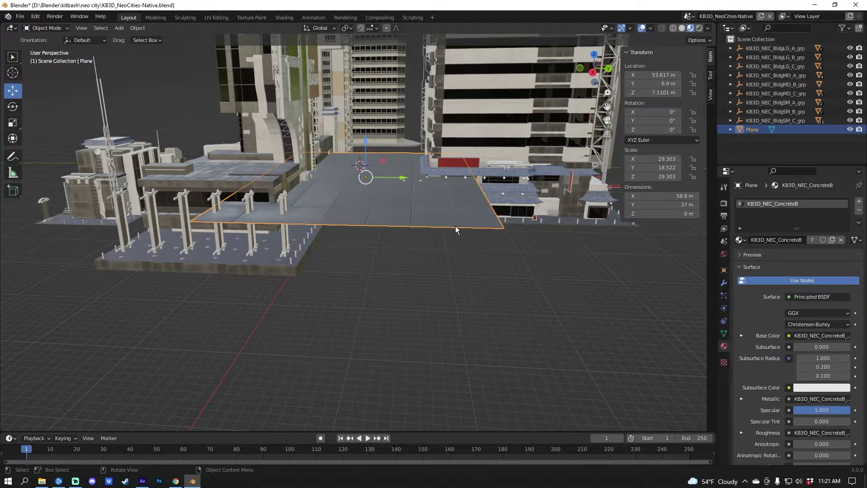
key("shift+d")
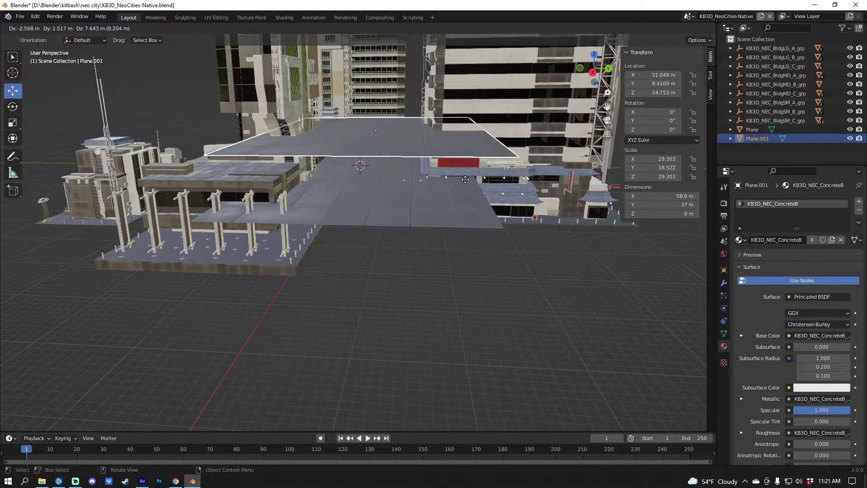
left_click(462, 184)
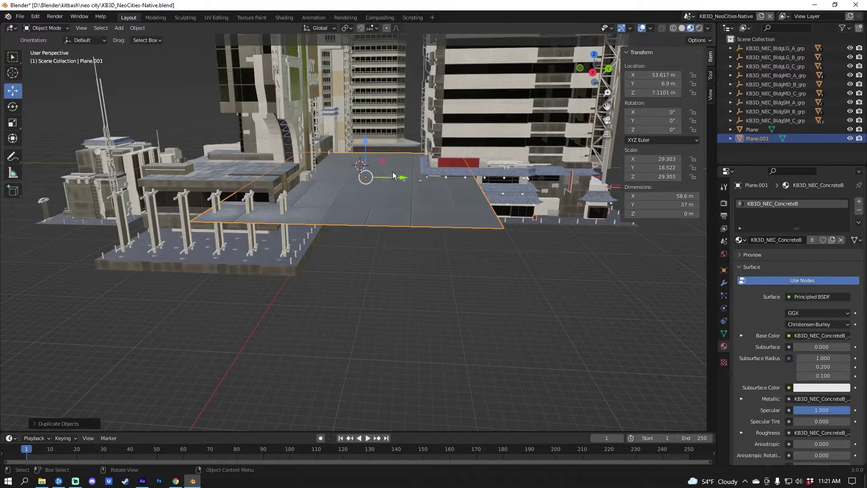
left_click_drag(367, 147, 373, 169)
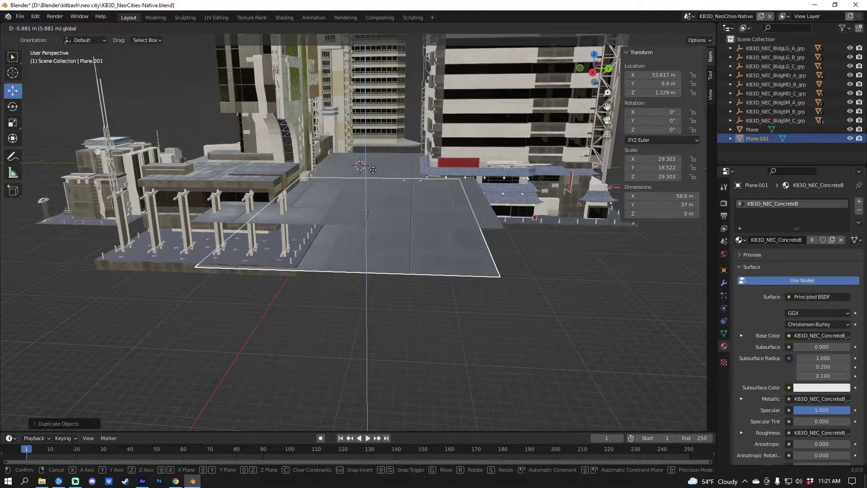
left_click(372, 169)
Step: Select the KB3D_NEC_BldgLG_B_Main tower at the street's edge and lower it along Z below the street planes
scroll(399, 209, "up", 10)
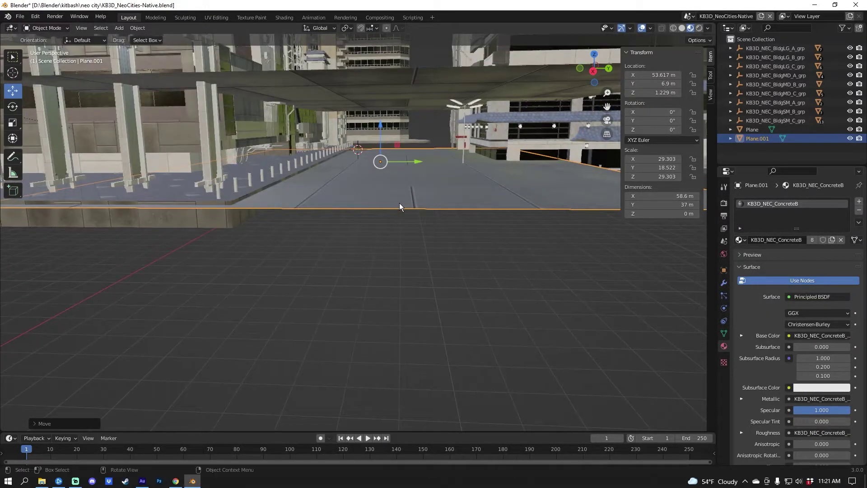
scroll(447, 162, "up", 5)
left_click(494, 144)
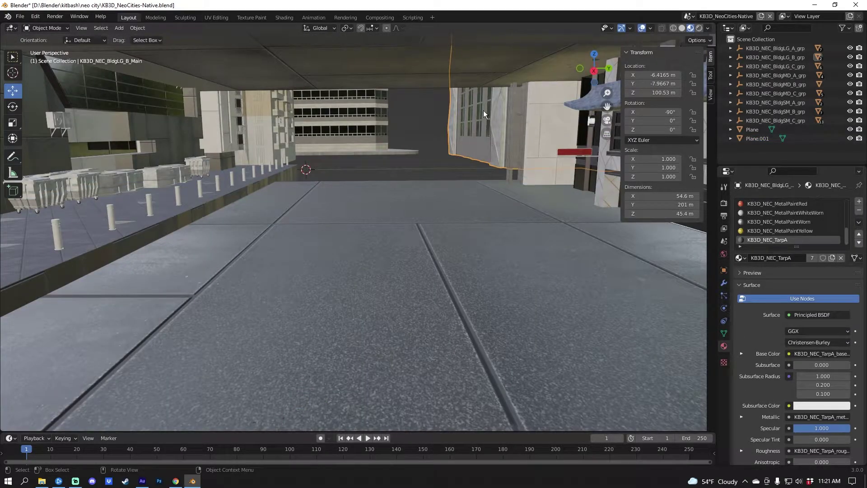
mouse_move(663, 93)
left_mouse_down()
mouse_move(614, 93)
mouse_move(646, 84)
mouse_move(636, 83)
mouse_move(655, 93)
left_mouse_up()
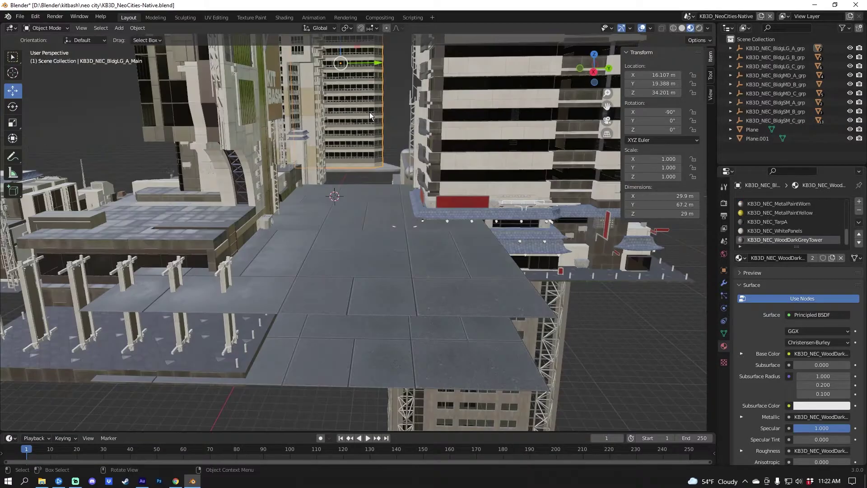
Step: Lower the KB3D_NEC_BldgLG_A_Main tower along Z to -22.28 m and check it from beneath the street plane
scroll(364, 101, "down", 10)
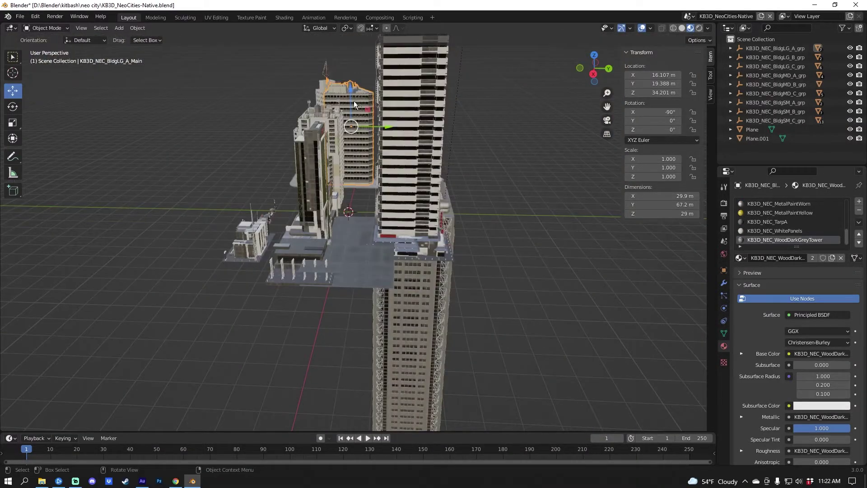
key("g")
key("z")
left_click(348, 172)
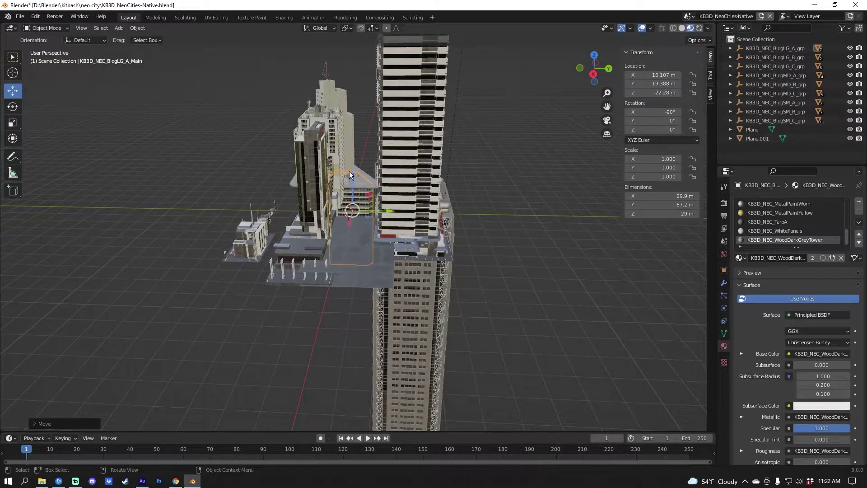
middle_click_drag(348, 158, 339, 190)
scroll(339, 190, "up", 10)
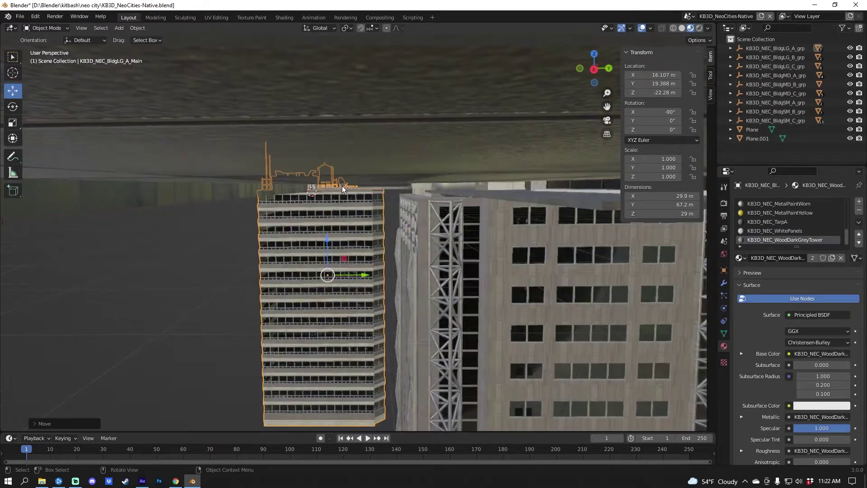
Step: Add a camera and align it to a view down the street between the two planes, at about 4.1 m height
scroll(359, 166, "down", 3)
middle_click_drag(366, 148, 382, 167, "shift")
scroll(389, 169, "up", 5)
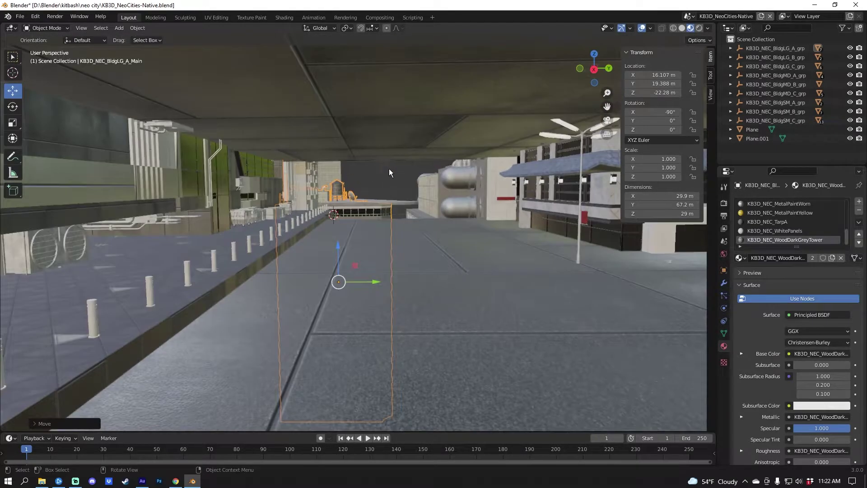
scroll(447, 160, "down", 2)
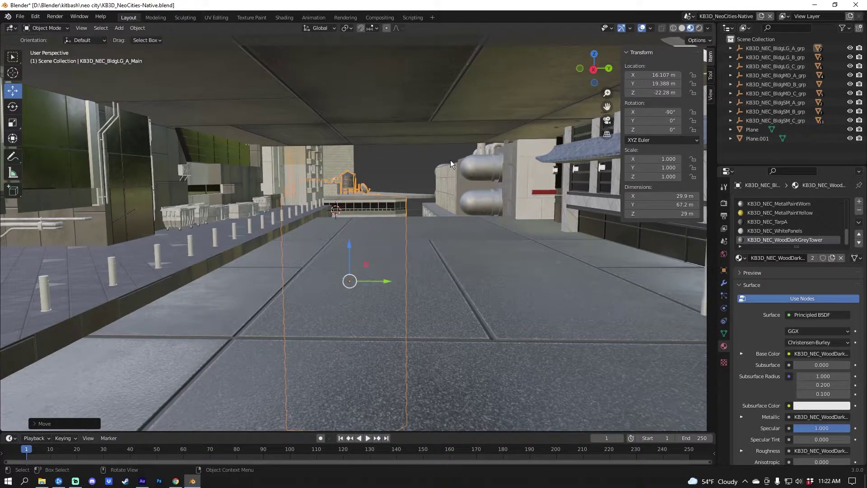
key("shift+a")
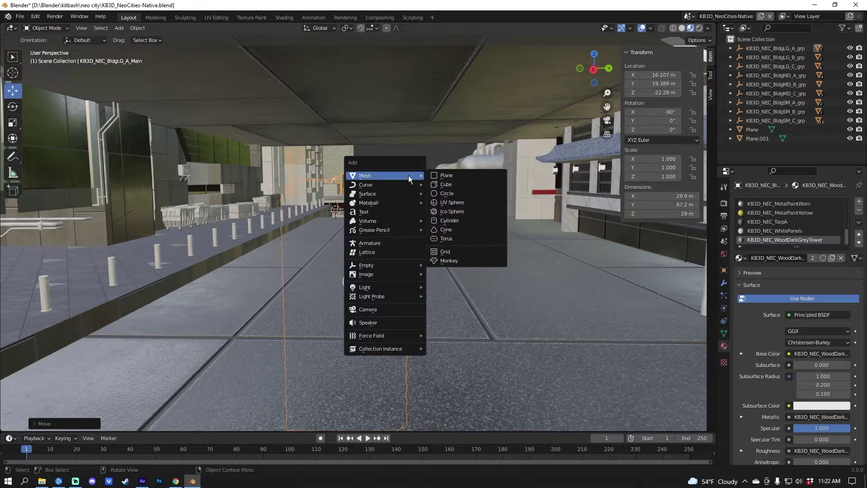
mouse_move(387, 279)
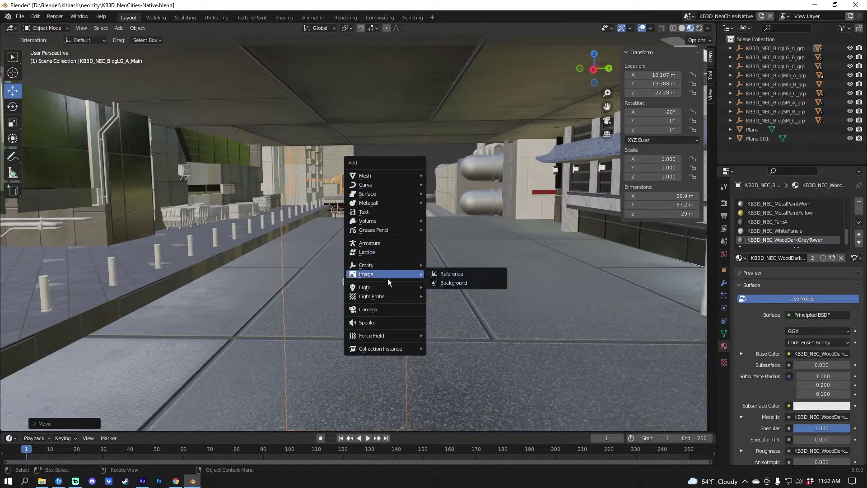
left_click(394, 312)
key("ctrl+alt+KP_0")
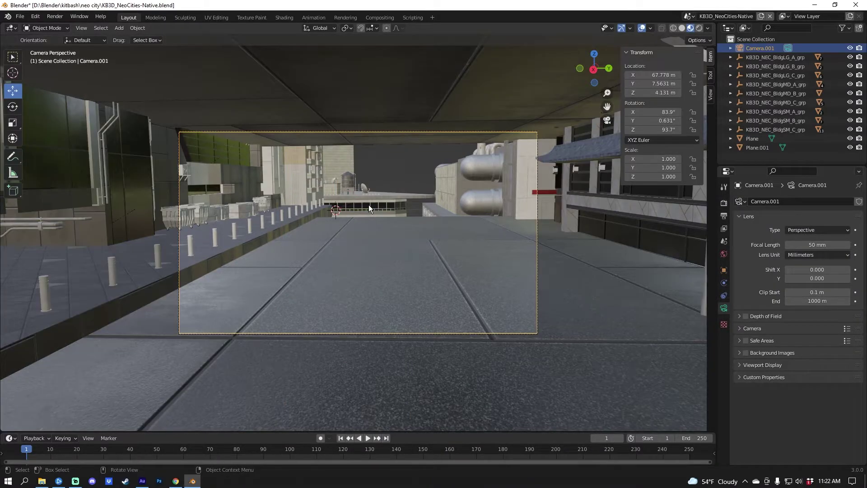
Step: Reframe the street from a lower viewpoint and realign the camera to it at about X 67.9, Y 7.2, Z 3.1 m
middle_click_drag(368, 204, 447, 209)
scroll(446, 210, "up", 5)
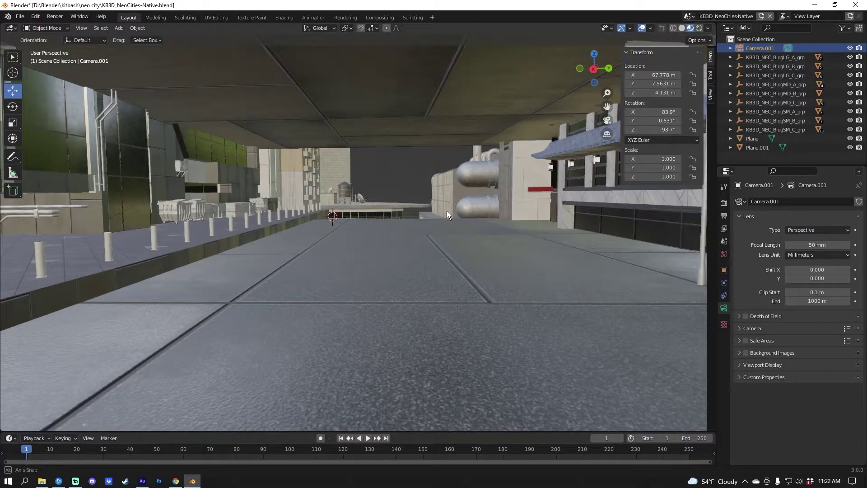
key("ctrl+alt+KP_0")
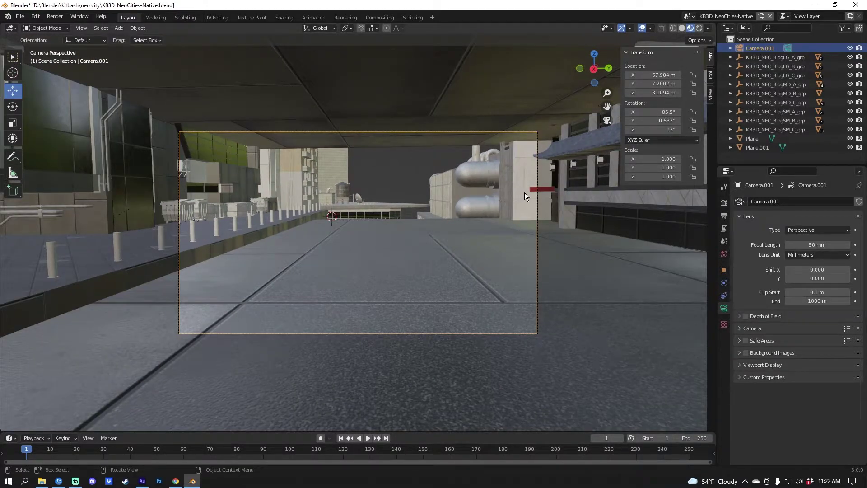
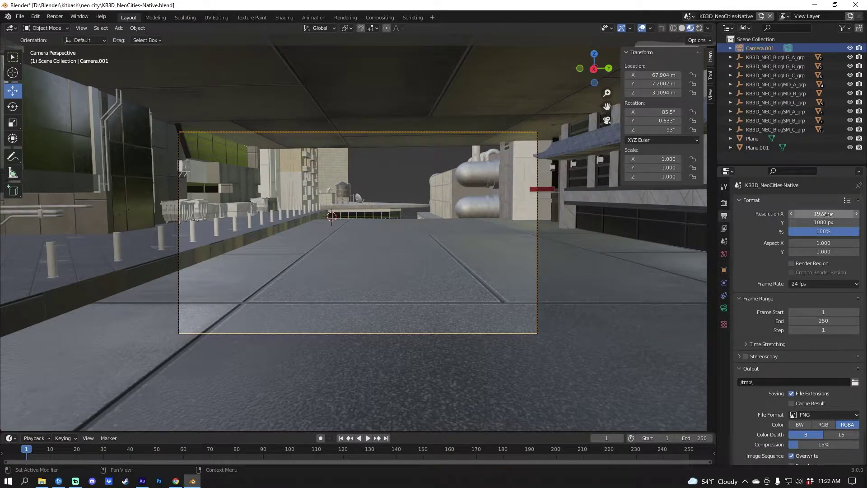
Step: Set the output resolution to 5000 px wide and 4000 px high
left_click(848, 216)
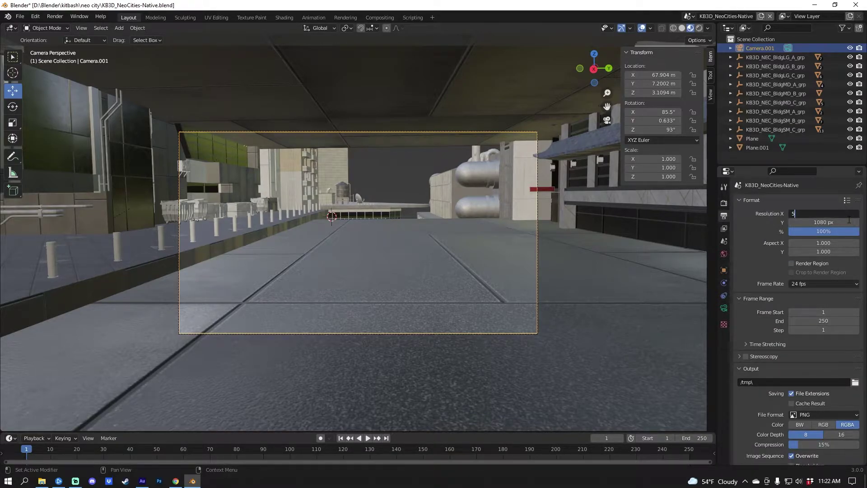
type("5000")
key("Tab")
key("Tab")
key("shift+Tab")
type("4000")
key("Return")
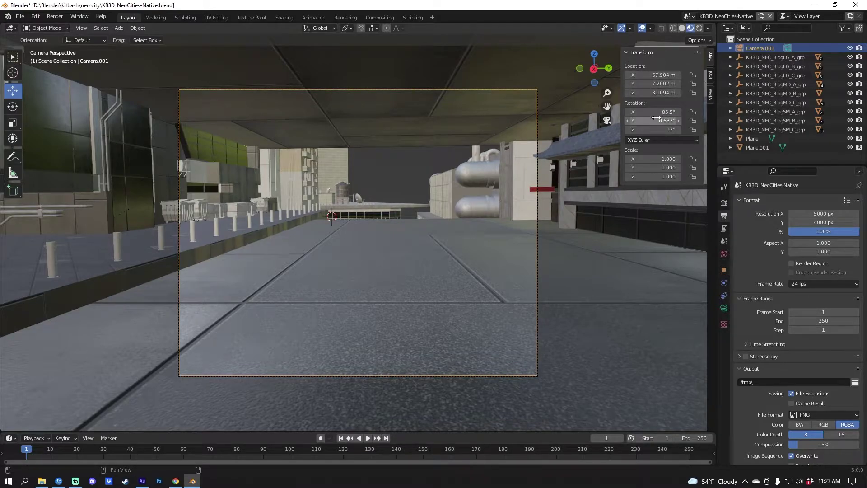
Step: Set the camera height to about 1.8 m and its rotation to X 94.8°, Y 0° and Z 88.5°
left_click_drag(654, 111, 699, 111)
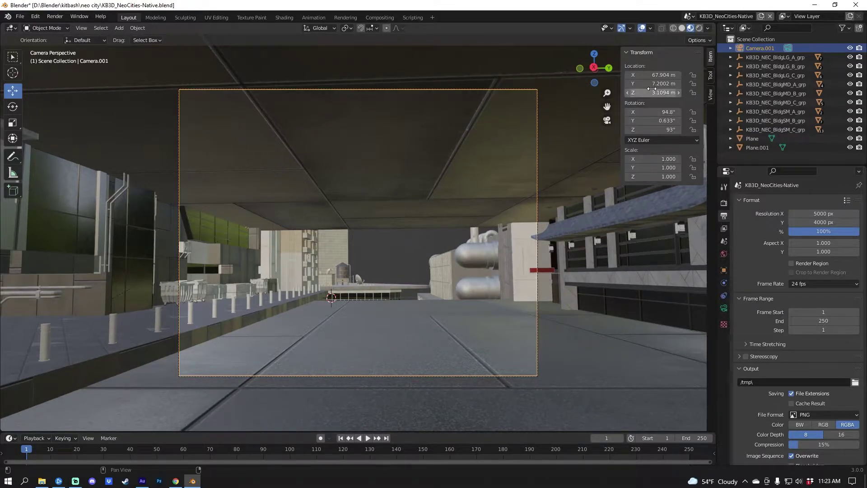
mouse_move(655, 92)
left_mouse_down()
mouse_move(629, 93)
mouse_move(641, 93)
left_mouse_up()
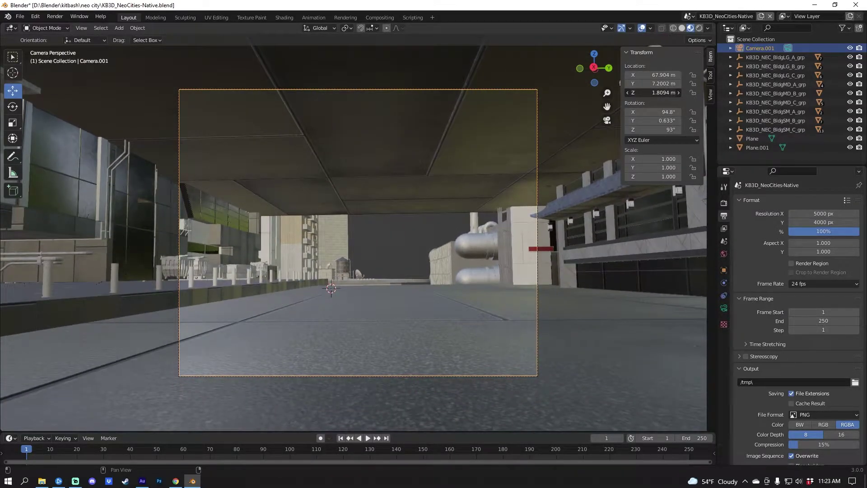
left_click_drag(655, 120, 654, 120)
left_click(655, 120)
type("0")
key("Return")
left_click_drag(655, 130, 630, 130)
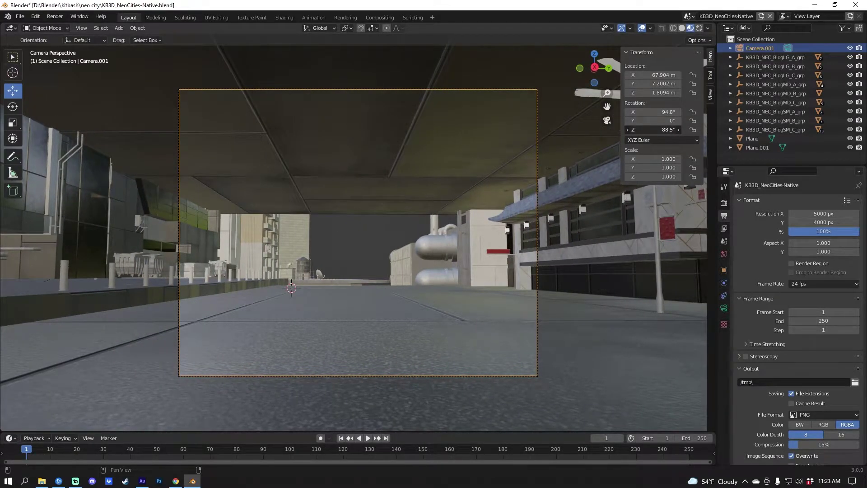
Step: Lower the street plane slightly, and shift and raise the KB3D_NEC_BldgLG_B_Main tower with the spherical tanks
left_click(346, 304)
left_click_drag(334, 272, 333, 284)
left_click(425, 263)
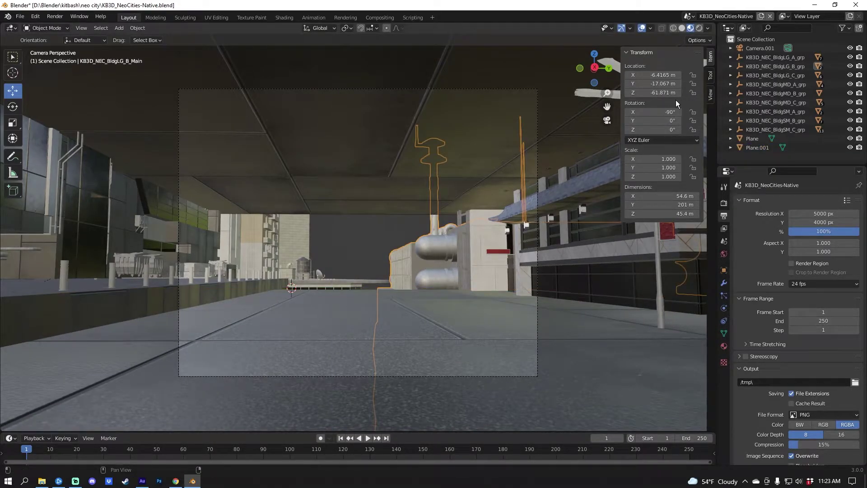
left_click_drag(663, 74, 684, 92)
left_click_drag(684, 93, 686, 93)
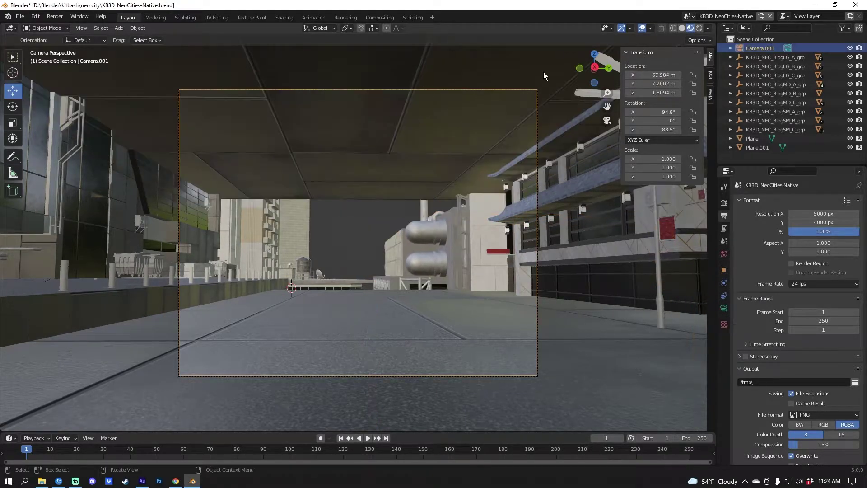
Step: Adjust the camera's location in the street and lower the background building at the far end
left_click(513, 90)
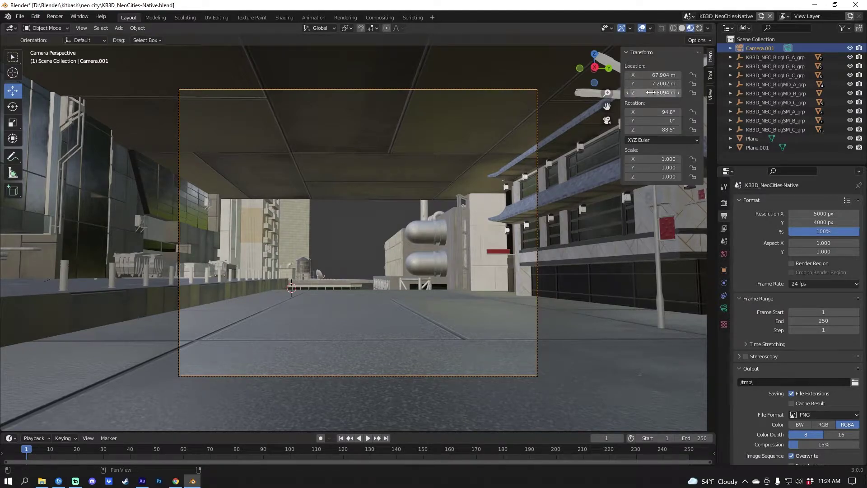
left_click_drag(659, 75, 648, 93)
left_click_drag(284, 254, 286, 297)
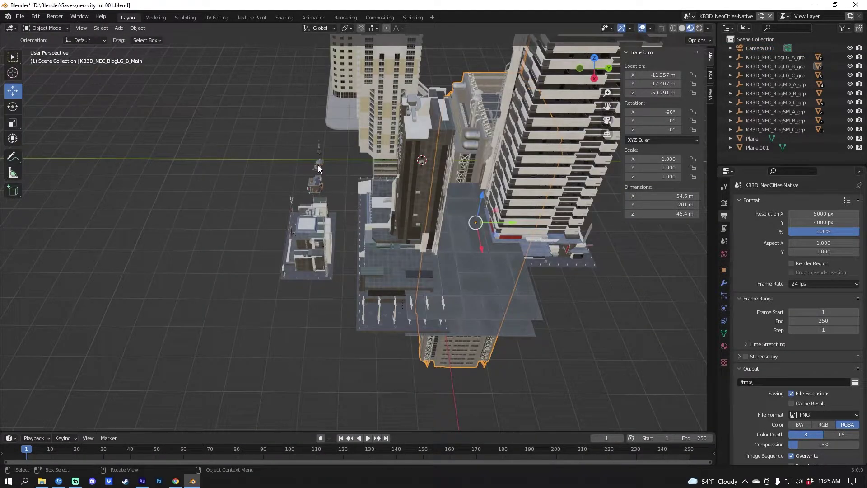
Step: Select the Chinese Medicine shop group KB3D_NEC_BldgSM_C_grp at its original spot and move it toward the street
left_click(318, 165)
left_click_drag(358, 163, 490, 171)
middle_click_drag(461, 144, 184, 316)
left_click(196, 309)
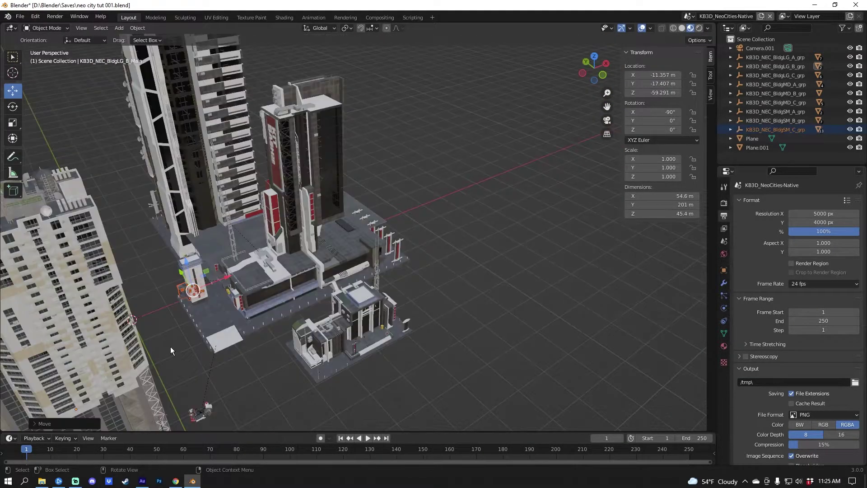
key("KP_Decimal")
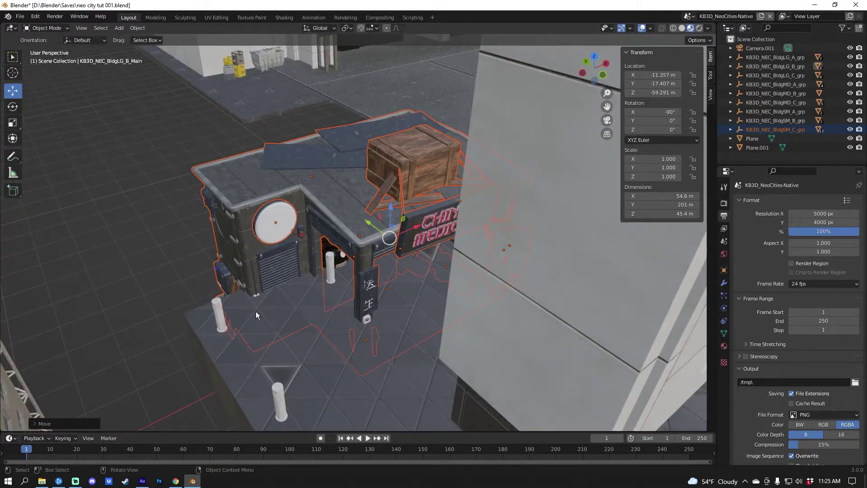
middle_click_drag(253, 311, 378, 309)
scroll(376, 308, "down", 6)
left_click_drag(342, 255, 331, 248)
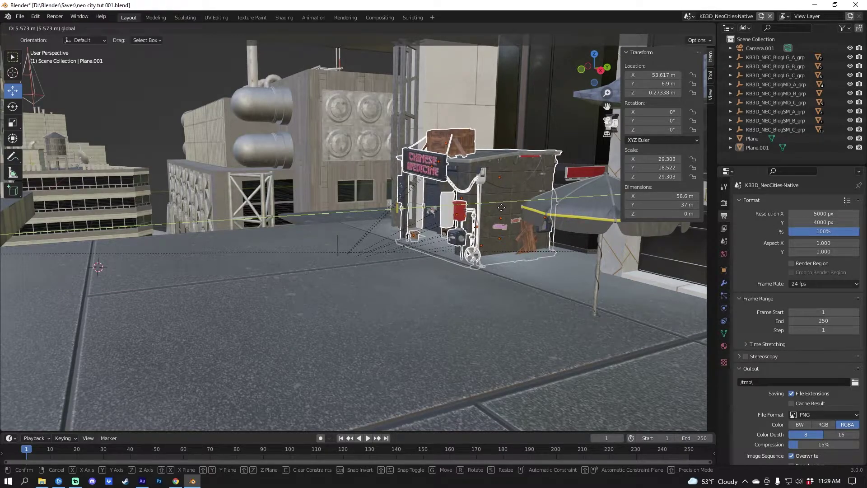
Step: Position the Chinese Medicine shop on the street plane beside the tall tower and check it through the camera
left_click(465, 220)
middle_click_drag(464, 220, 435, 202)
left_click_drag(262, 168, 262, 159)
mouse_move(262, 158)
middle_mouse_down()
mouse_move(350, 168)
mouse_move(223, 166)
mouse_move(249, 150)
middle_mouse_up()
key("KP_0")
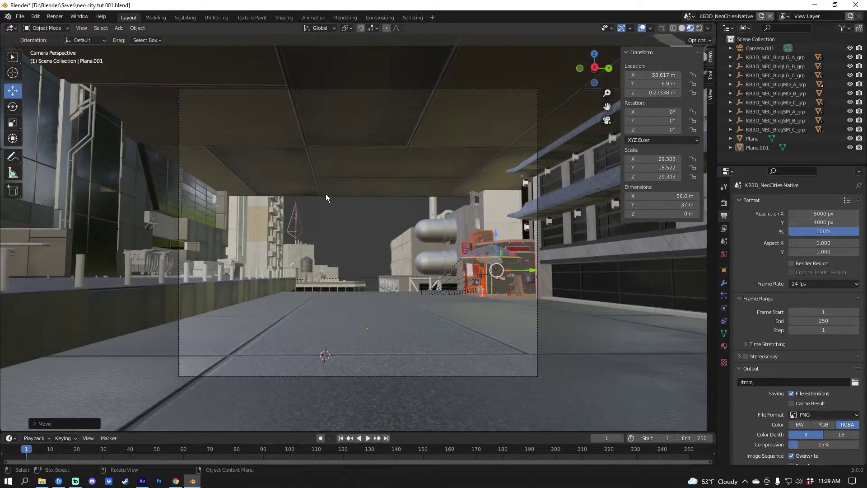
Step: Select the KB3D_NEC_BldgSM_B_grp food stall objects and rotate them together to face the street
left_click(412, 239)
left_click(511, 265)
key("KP_Decimal")
left_click_drag(292, 214, 216, 215)
middle_click_drag(216, 215, 131, 216)
left_click(13, 107)
left_click_drag(441, 155, 412, 151)
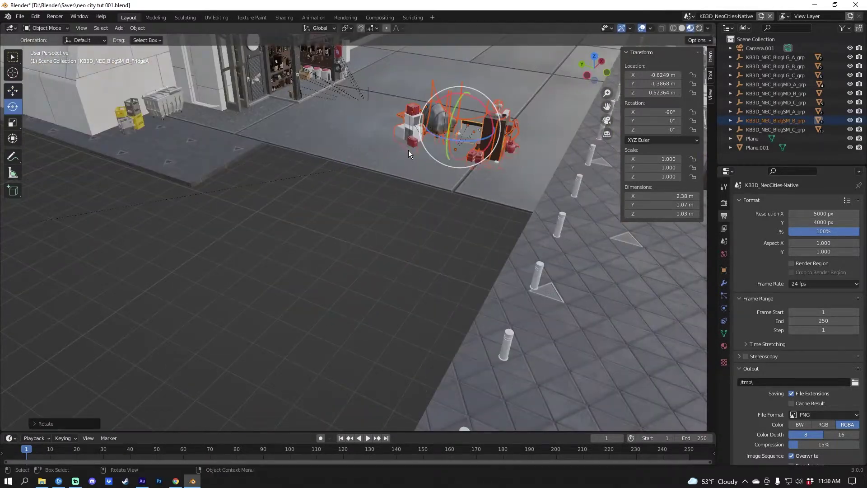
Step: Move the rotated food stall group into place on the street and check it through the camera
left_click(13, 91)
left_click_drag(380, 253, 361, 280)
key("KP_0")
Step: Find the KB3D_NEC_BldgSM_A_Main utility pole among the buildings and move it along Y toward the street
middle_click_drag(371, 223, 324, 240)
scroll(382, 202, "down", 5)
middle_click_drag(382, 202, 315, 203)
scroll(315, 203, "down", 5)
scroll(288, 150, "down", 4)
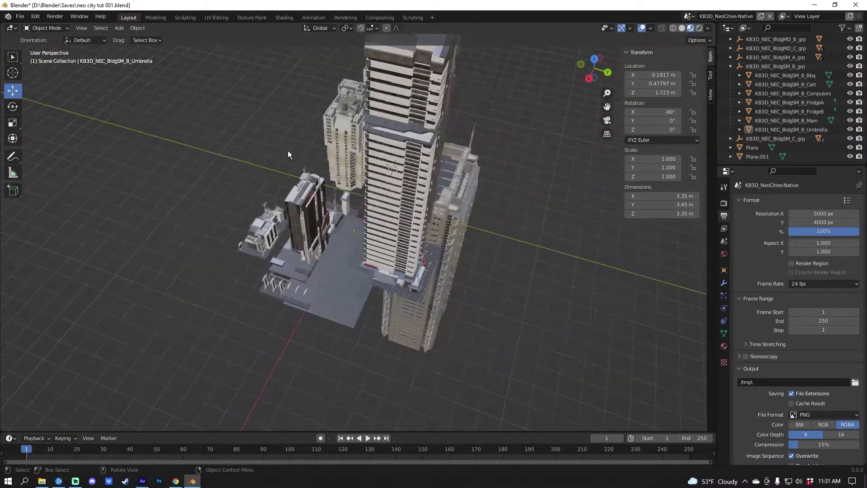
middle_click_drag(288, 150, 361, 217)
scroll(361, 217, "up", 5)
left_click(358, 230)
left_click_drag(386, 227, 640, 220)
scroll(555, 209, "down", 5)
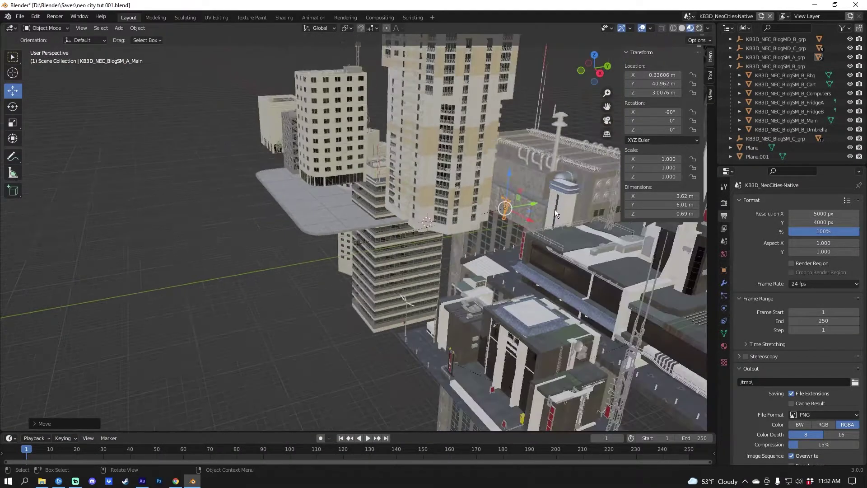
Step: Place the utility pole by the food stall at about X 36.5, Y 43.1, Z 3.2 m, checking the camera view
key("KP_Decimal")
middle_click_drag(510, 202, 568, 207)
scroll(568, 208, "down", 5)
left_click_drag(335, 240, 244, 238)
middle_click_drag(244, 238, 289, 216)
key("KP_Decimal")
key("KP_0")
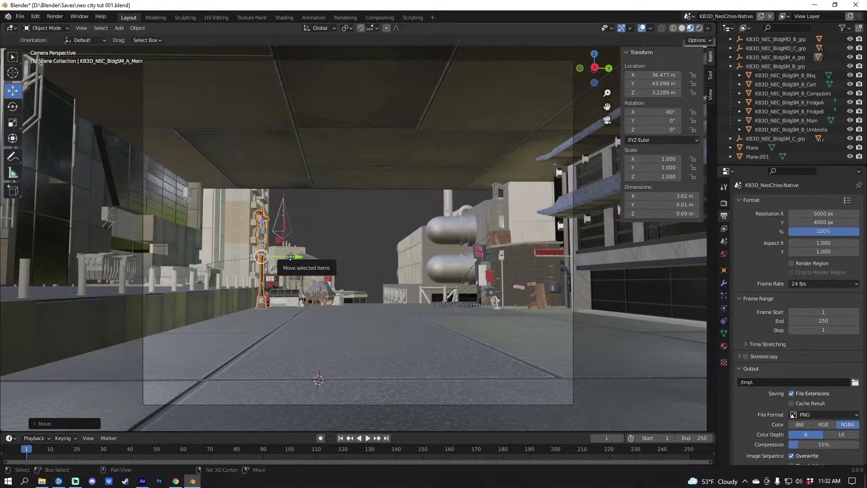
Step: Duplicate the utility pole, turn the copy to Z 180° and place it beside the Chinese Medicine shop at about X 30.7, Y 57.2 m
key("shift+d")
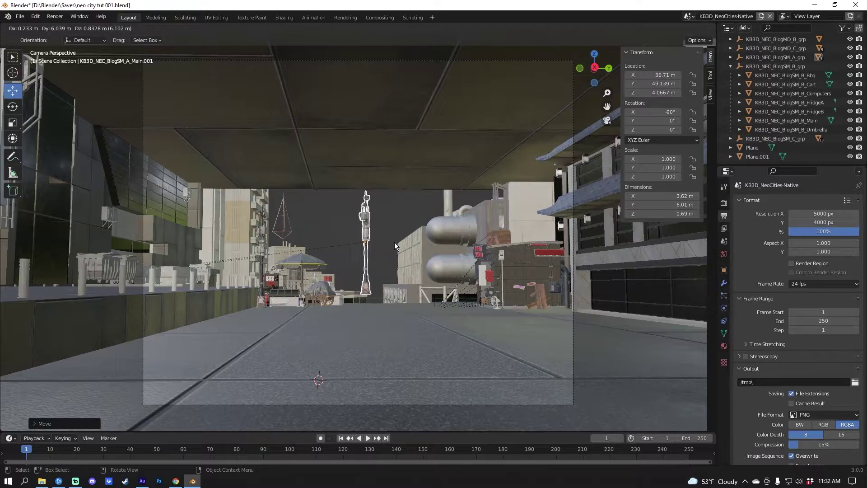
key("y")
left_click(491, 261)
key("r")
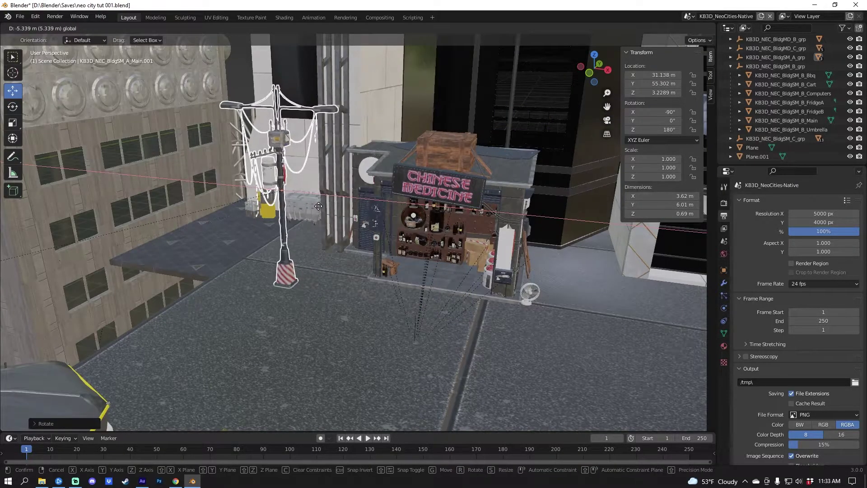
left_click(304, 207)
left_click_drag(281, 184, 320, 175)
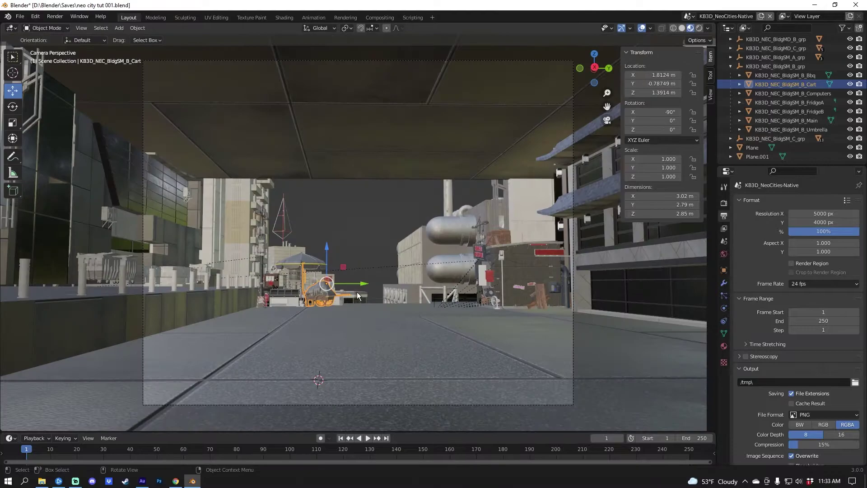
Step: Scale the KB3D_NEC_BldgLG_A_Main tower to 0.828, reposition it, and adjust KB3D_NEC_BldgLG_A_BuildingB vertically to about Z -5.9 m
left_click(361, 296)
left_click_drag(327, 399, 347, 345)
key("s")
key("g")
left_click_drag(372, 381, 361, 381)
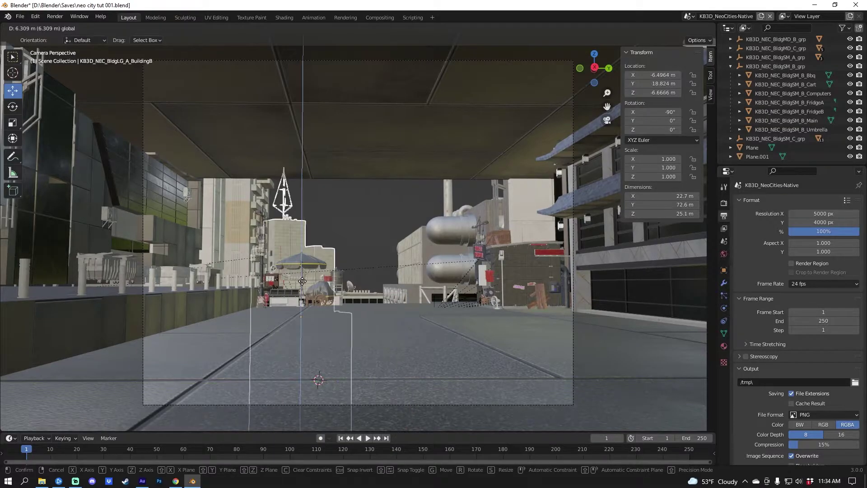
left_click_drag(302, 281, 303, 276)
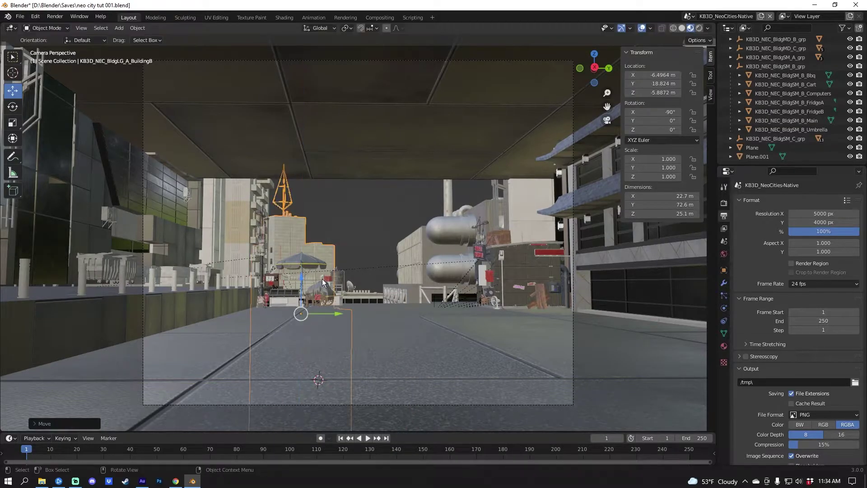
Step: Show the viewport in Rendered shading and set the render engine to Cycles with GPU Compute
key("z")
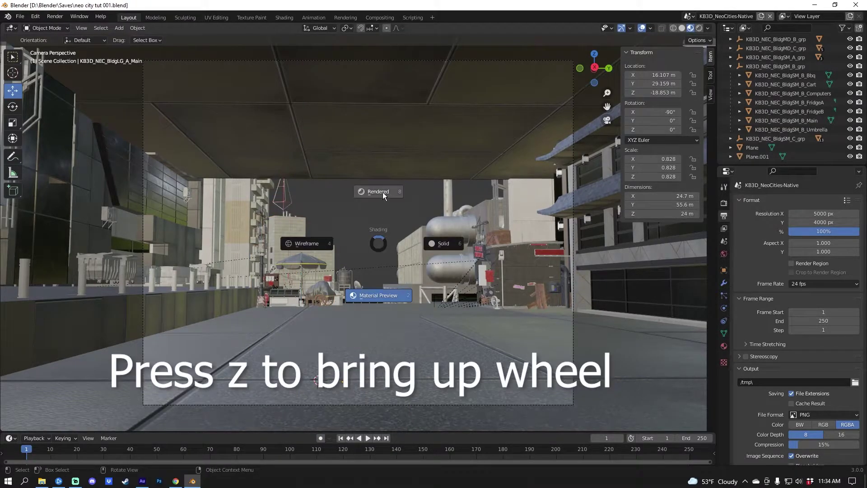
left_click(383, 192)
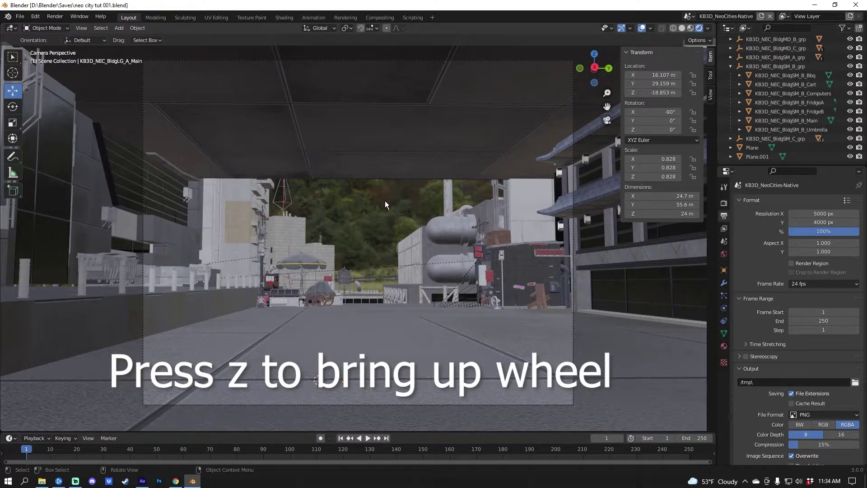
left_click(724, 203)
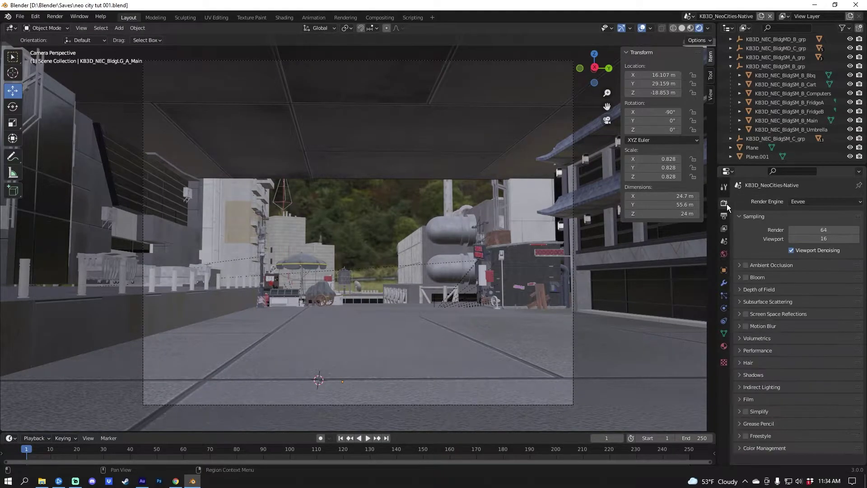
left_click(813, 202)
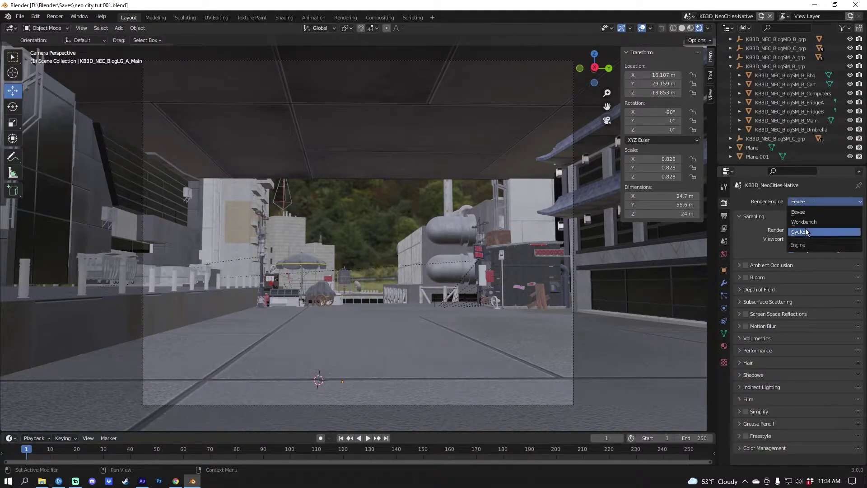
left_click(807, 232)
left_click(799, 224)
left_click(799, 242)
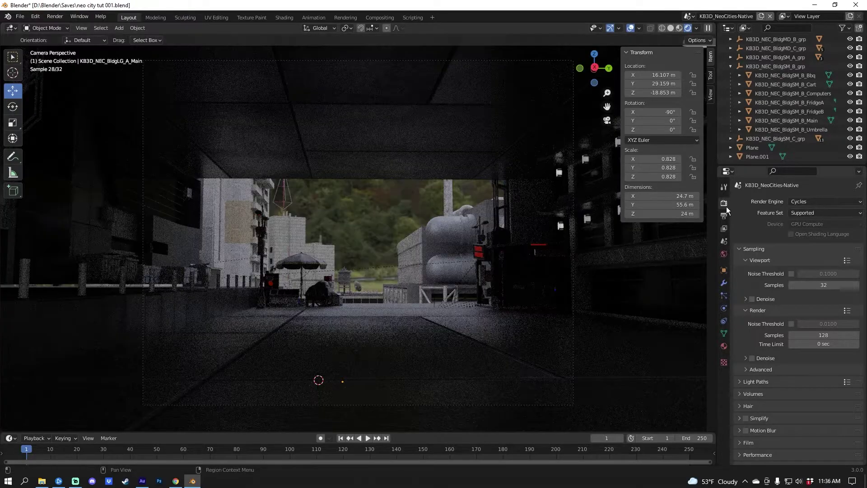
Step: Enable the Transparent film option in the Cycles render settings
scroll(749, 379, "down", 3)
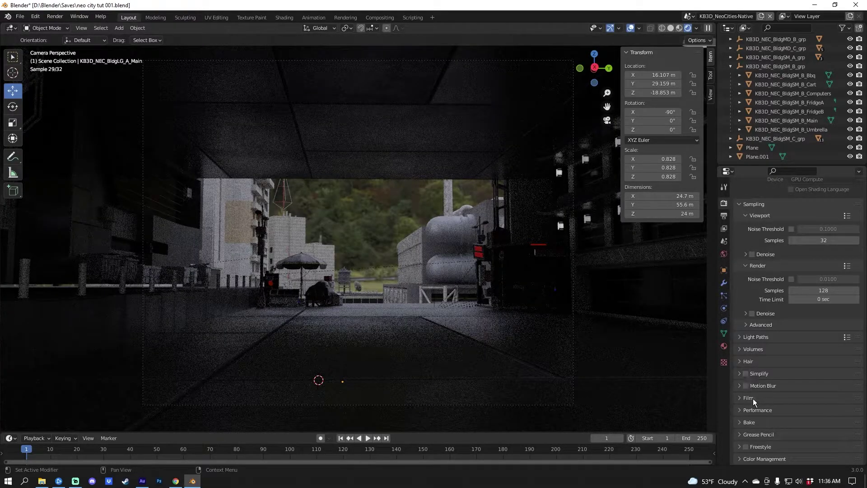
left_click(738, 454)
scroll(763, 419, "down", 5)
left_click(749, 316)
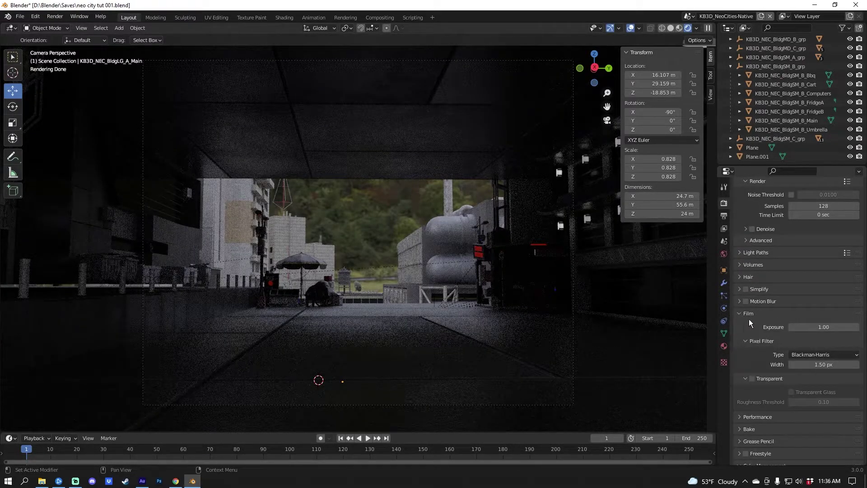
left_click(752, 379)
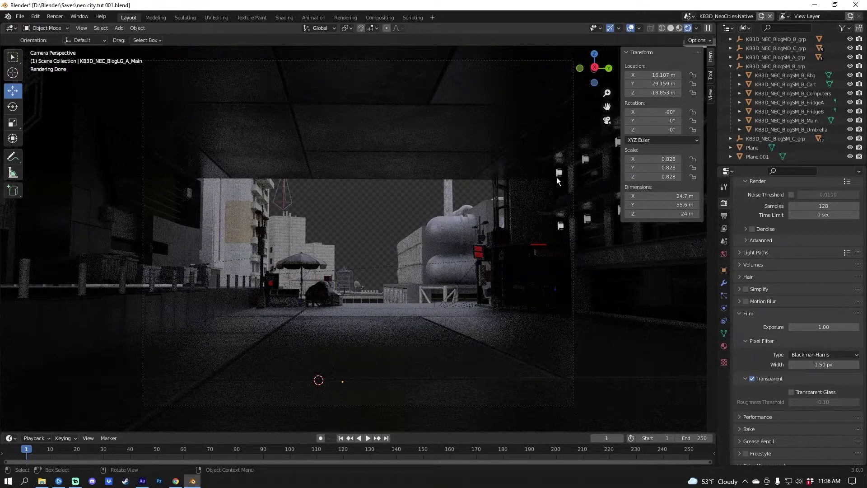
Step: Set the emission strength of the KB3D_NEC_LightsA material on the KB3D_NEC_BldgLG_C_Main tower to 20
left_click(556, 189)
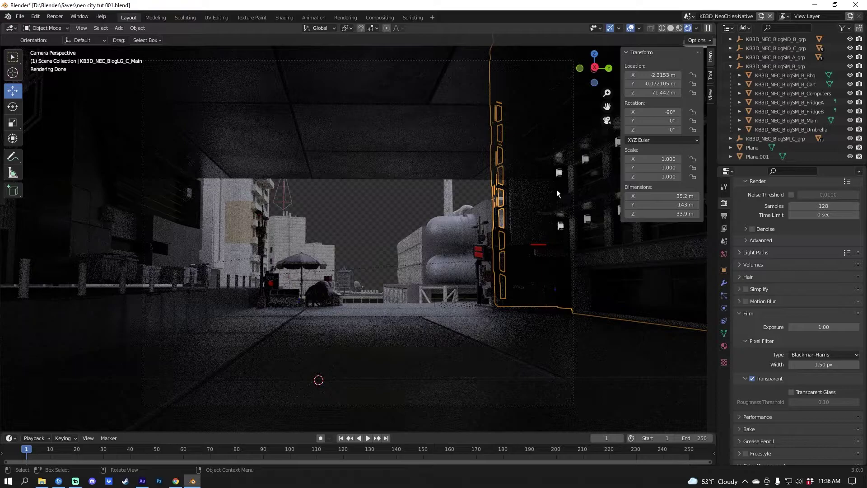
left_click(724, 345)
scroll(726, 328, "up", 7)
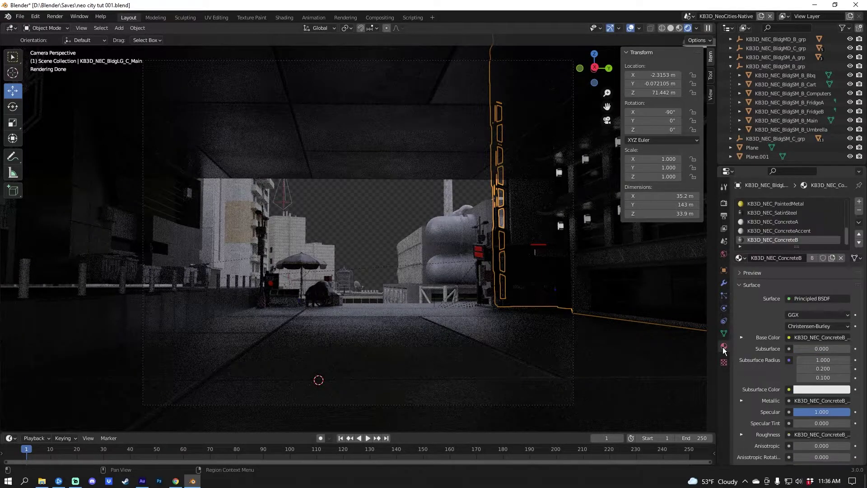
scroll(760, 236, "up", 1)
scroll(765, 229, "up", 5)
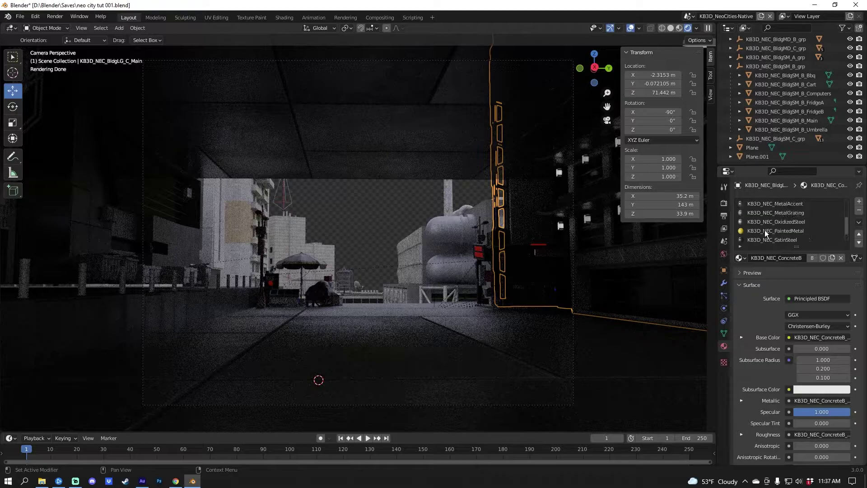
left_click(765, 231)
scroll(766, 348, "down", 10)
double_click(812, 339)
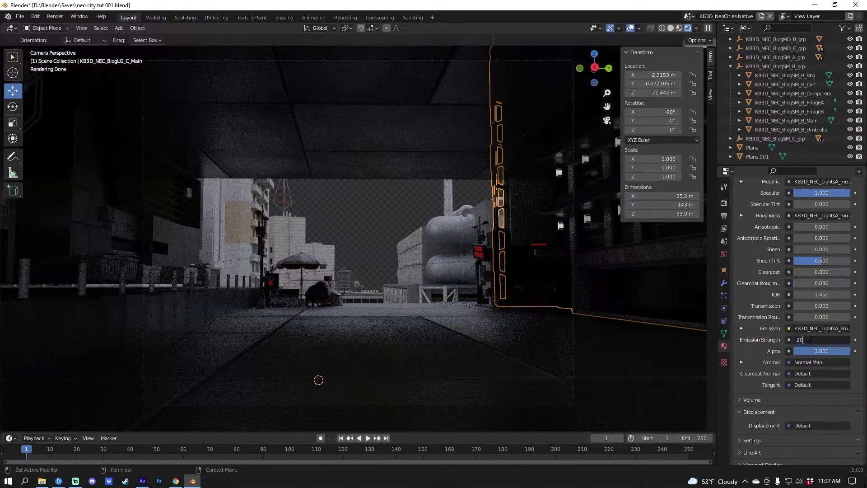
type("20")
key("Return")
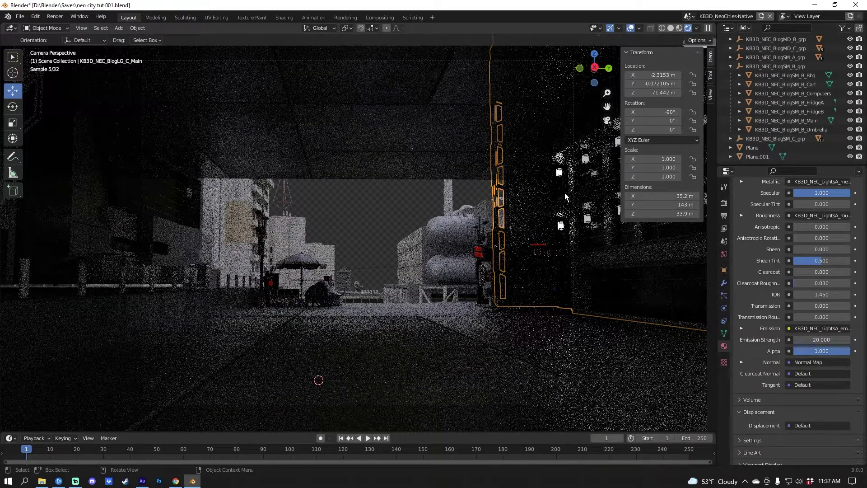
Step: Set the emission strength of the KB3D_NEC_LightRed material on the KB3D_NEC_BldgSM_C_NeonSignA sign to 20
left_click(480, 258)
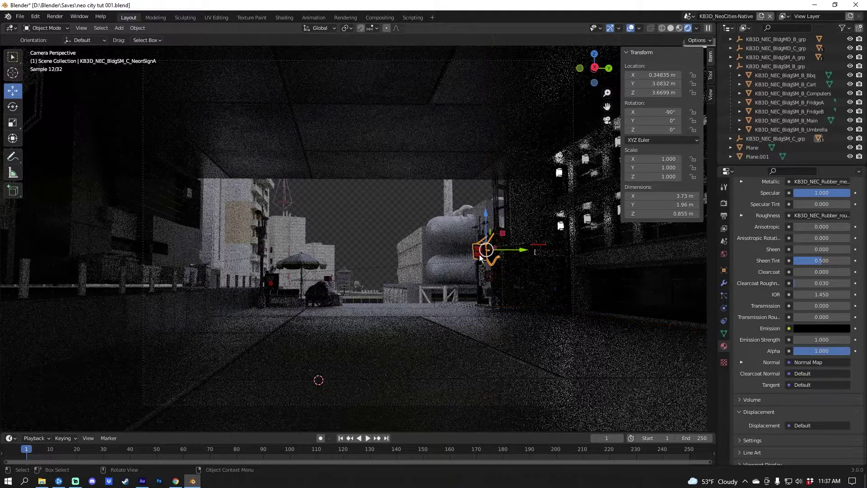
scroll(757, 312, "up", 2)
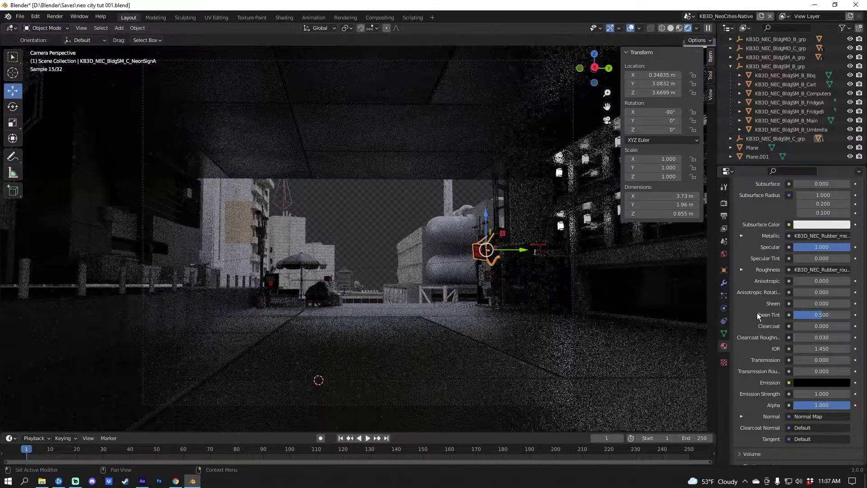
scroll(767, 345, "up", 10)
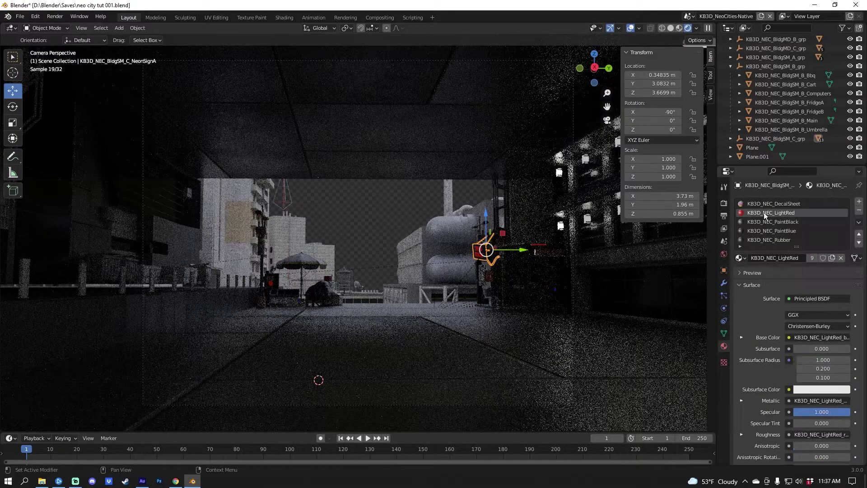
scroll(795, 390, "down", 10)
left_click(812, 359)
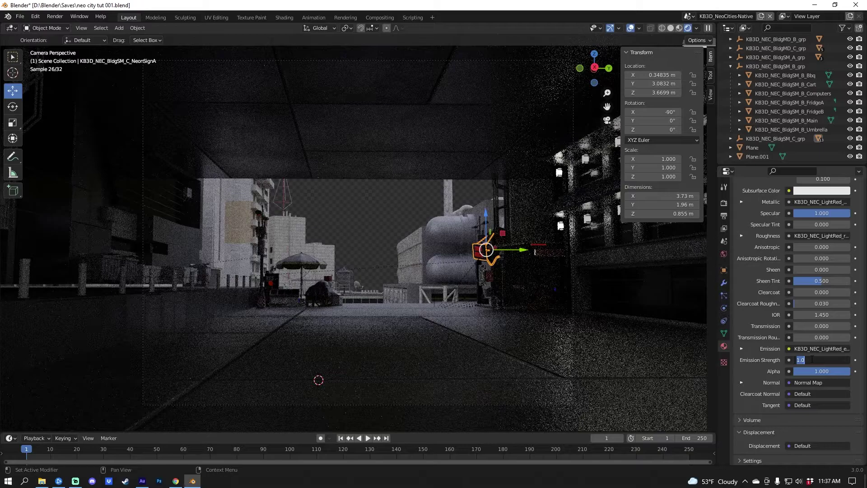
key("Return")
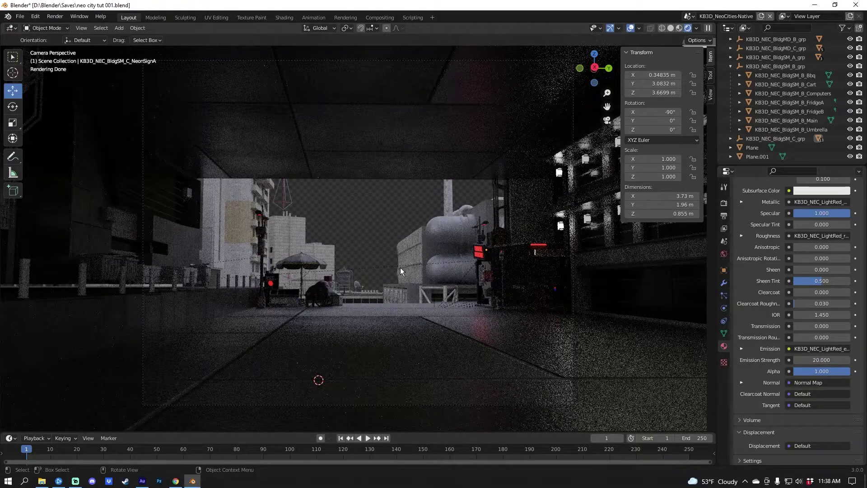
Step: In the Shading workspace, add a cube, scale it up about 40 times and reshape it into a wide, flat box
left_click(286, 18)
key("shift+a")
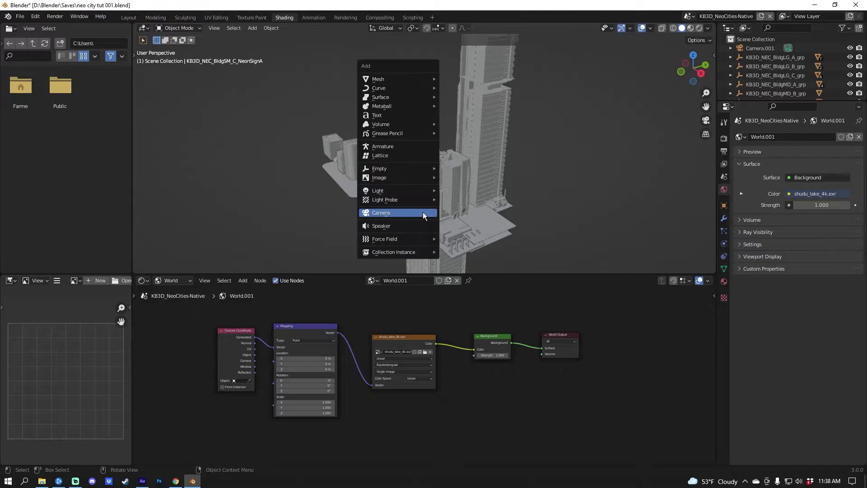
mouse_move(399, 79)
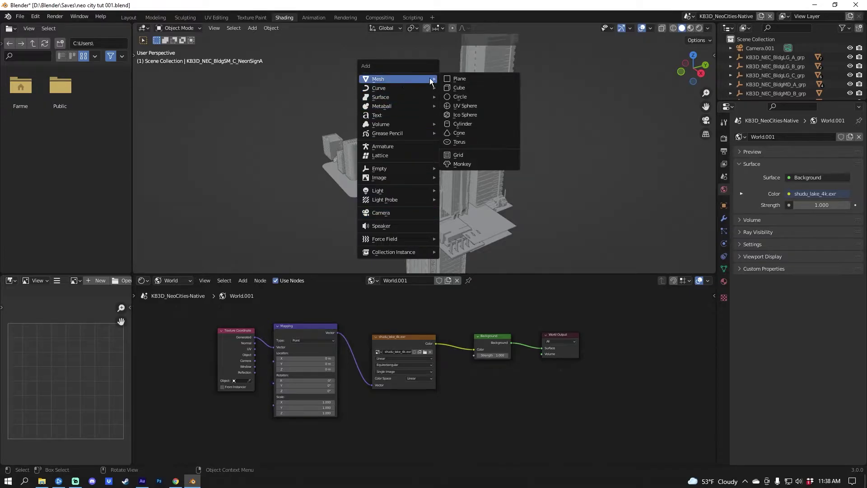
left_click(464, 87)
key("s")
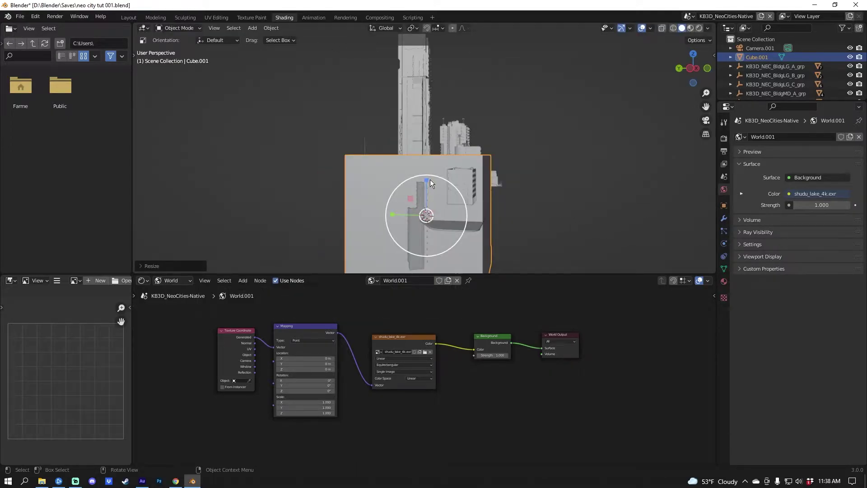
key("s")
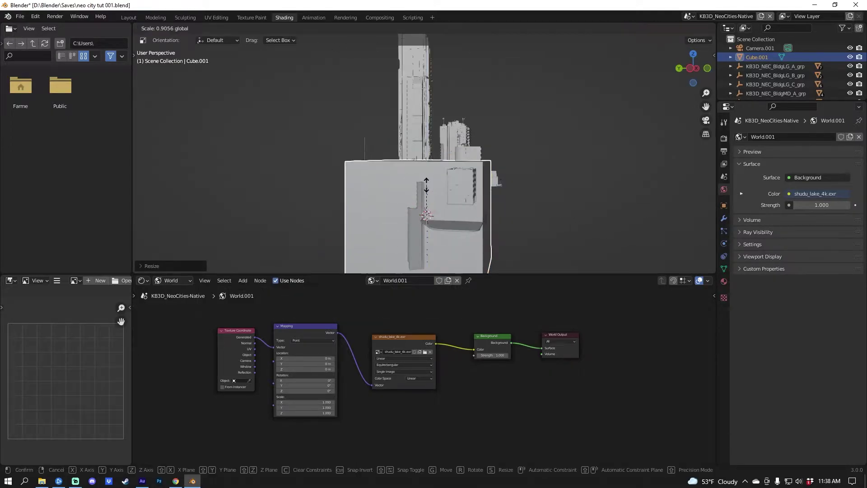
left_click(428, 206)
middle_click_drag(428, 205, 525, 220)
left_click(457, 205)
Step: Move the large box along the Z and X axes so that it encloses the street-level part of the city
key("g")
key("z")
left_click(428, 179)
middle_click_drag(428, 179, 367, 175)
key("g")
key("x")
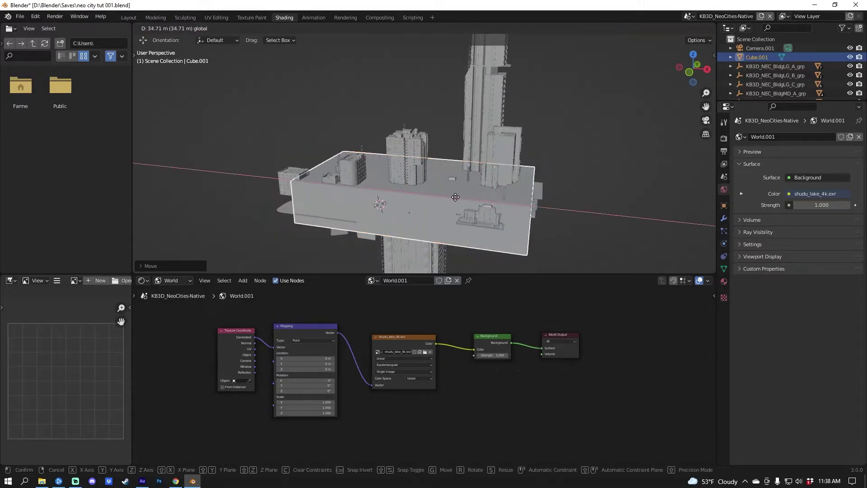
left_click(423, 192)
middle_click_drag(422, 192, 354, 246)
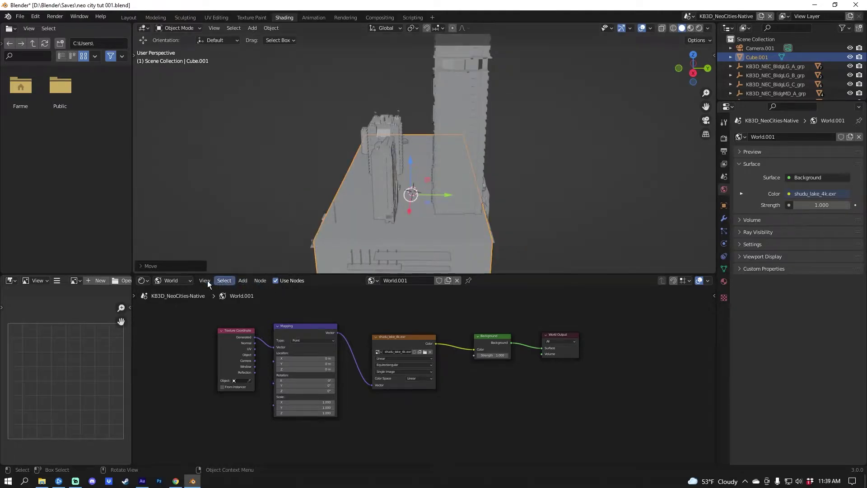
Step: Switch the shader nodes from World to Object, create a new material for the box and delete its Principled BSDF node
left_click(185, 281)
left_click(184, 293)
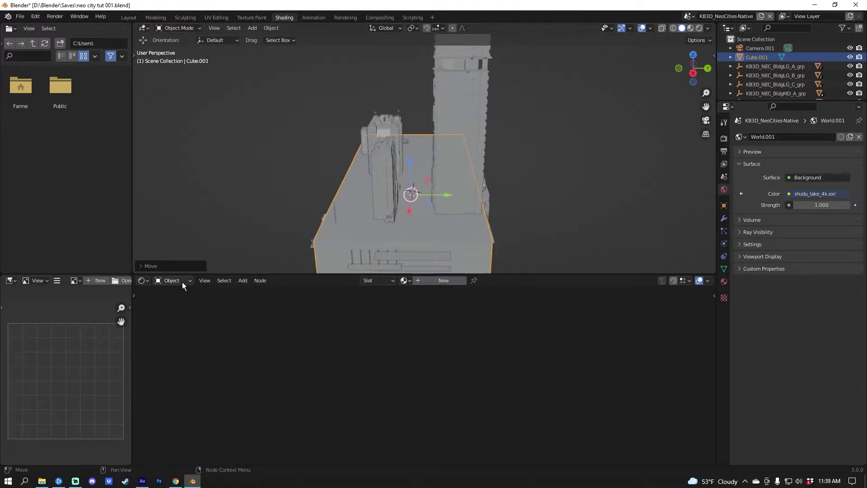
mouse_move(416, 232)
middle_mouse_down()
mouse_move(406, 221)
mouse_move(414, 217)
middle_mouse_up()
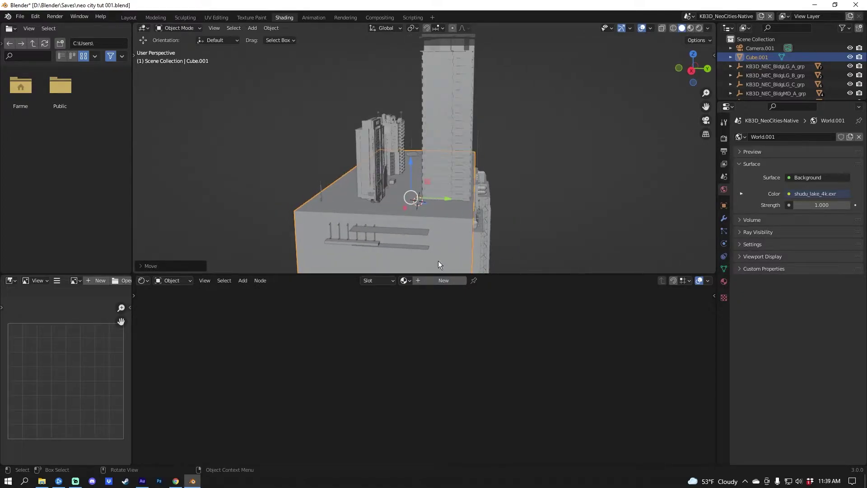
left_click(437, 279)
left_click(490, 336)
middle_click_drag(480, 342, 483, 318)
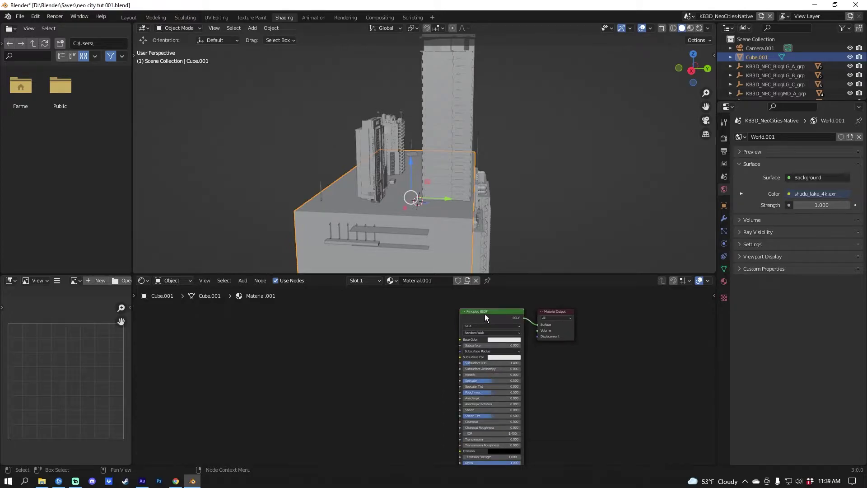
key("x")
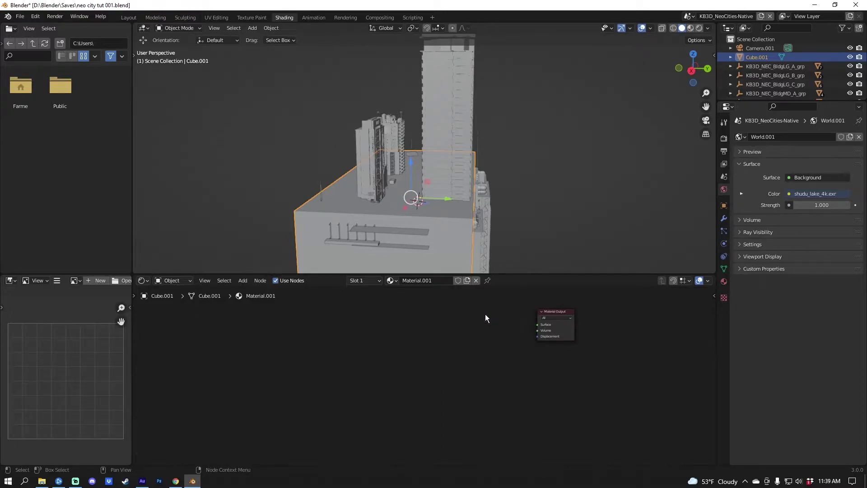
Step: Add a Principled Volume node and connect its Volume output to the Surface input of the Material Output
key("shift+a")
left_click(467, 332)
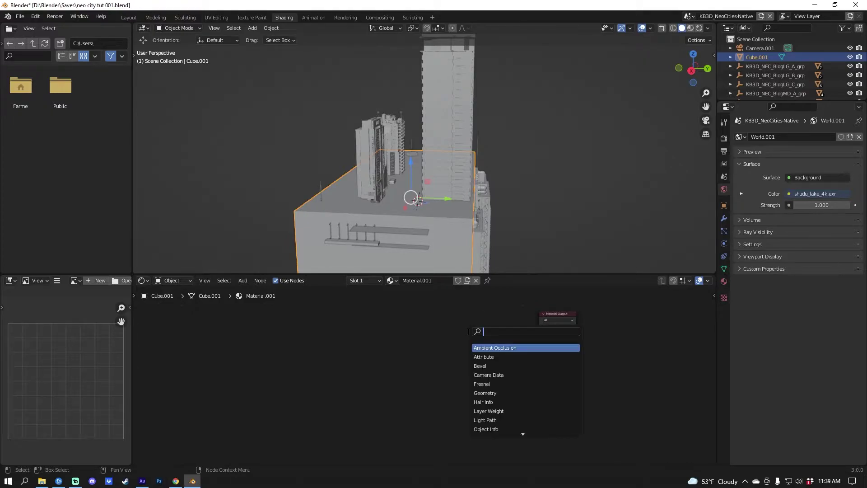
type("vol")
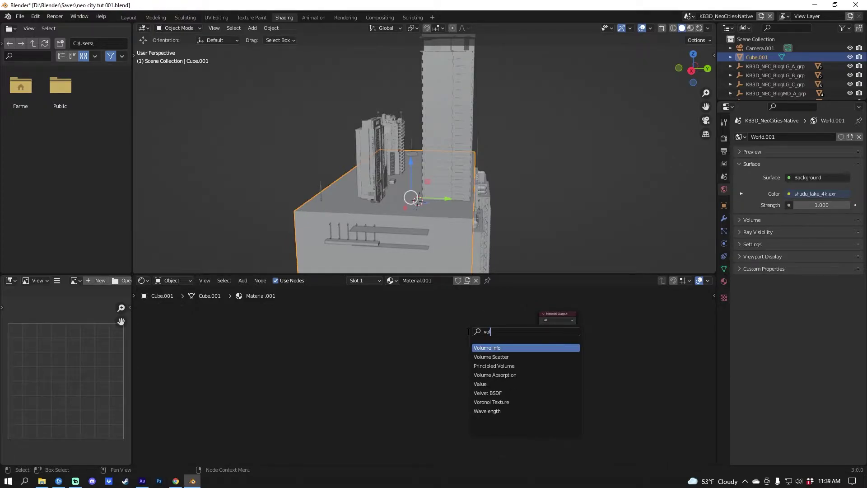
left_click(494, 366)
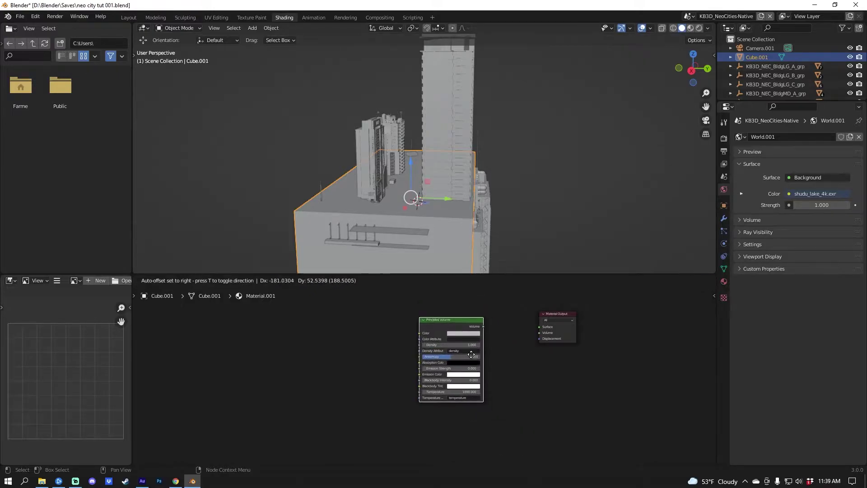
left_click(482, 324)
left_click_drag(482, 326, 539, 326)
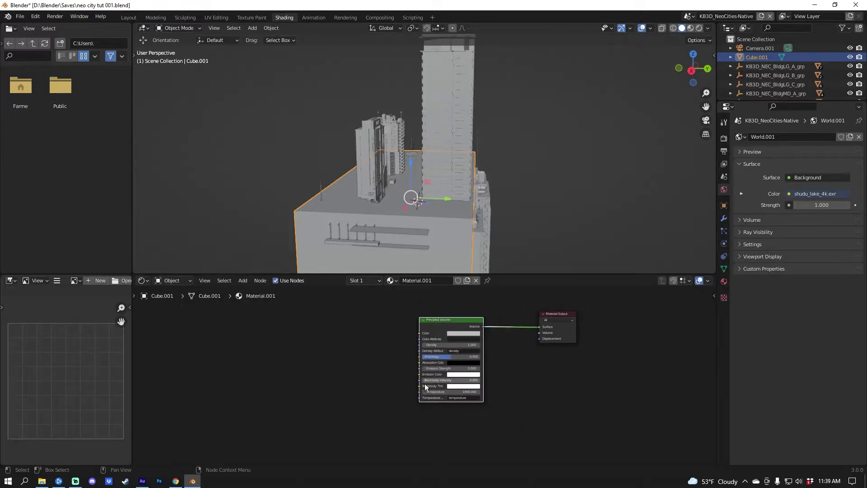
Step: Show the viewport in Rendered shading and reroute the Principled Volume link to the Material Output's Volume input
key("z")
left_click(378, 141)
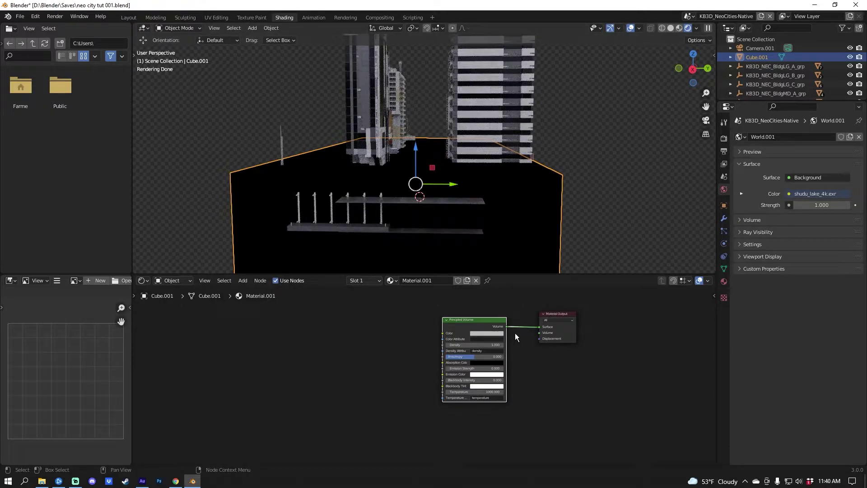
left_click_drag(539, 326, 540, 332)
middle_click_drag(348, 182, 394, 177)
Step: Set the Principled Volume density to 0.007 and view the fog through the camera
left_click_drag(490, 344, 454, 344)
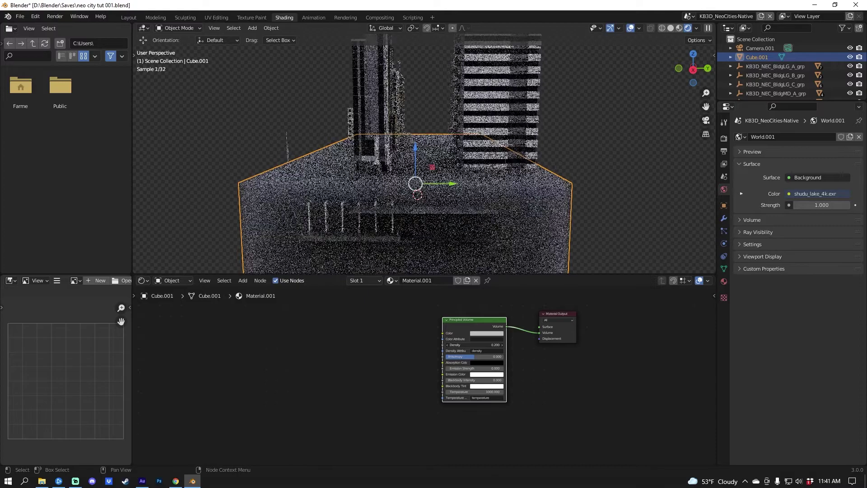
left_click(491, 344)
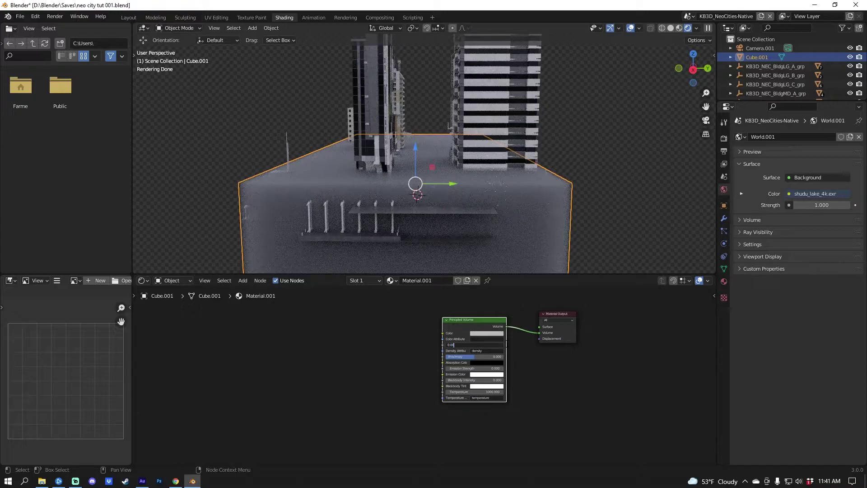
type("0.007")
key("Return")
right_click(330, 227)
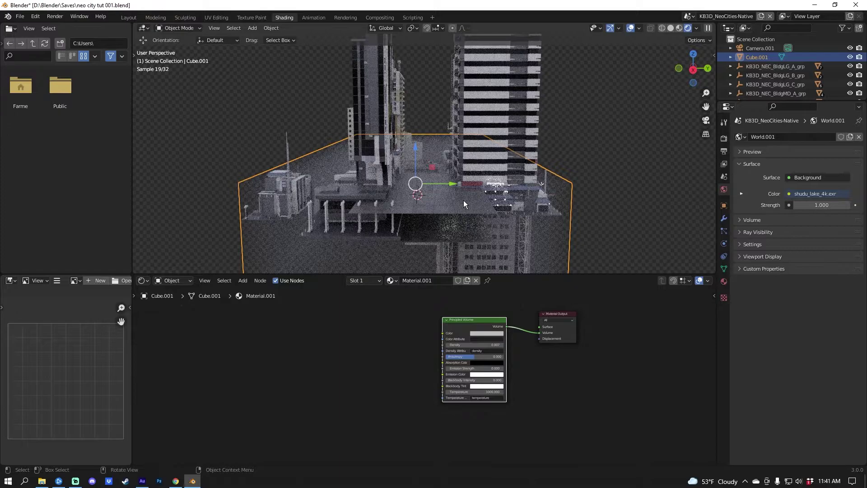
key("KP_0")
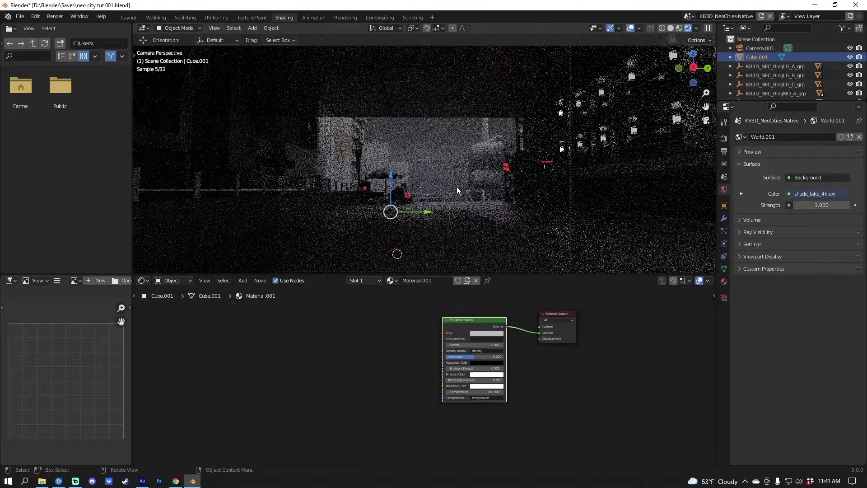
Step: Add a ColorRamp node and connect its Color output to the Density input of the Principled Volume
middle_click_drag(371, 316, 443, 324)
key("shift+a")
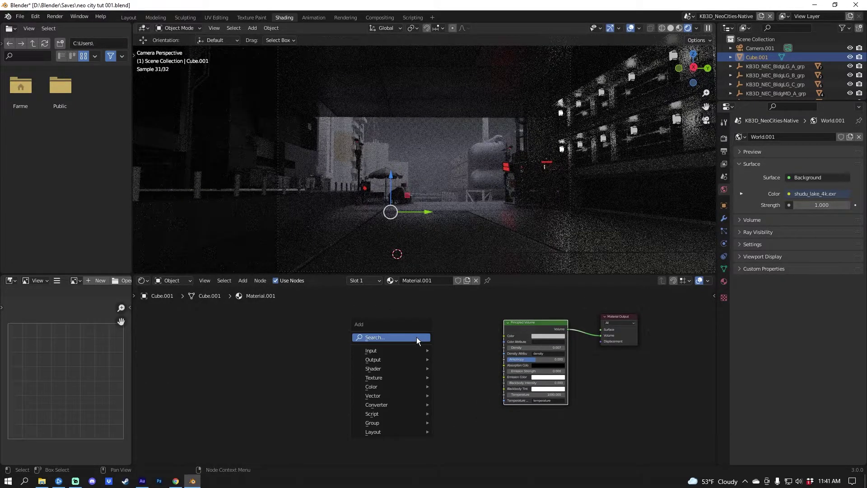
left_click(417, 337)
type("col")
key("Return")
left_click_drag(443, 329, 503, 347)
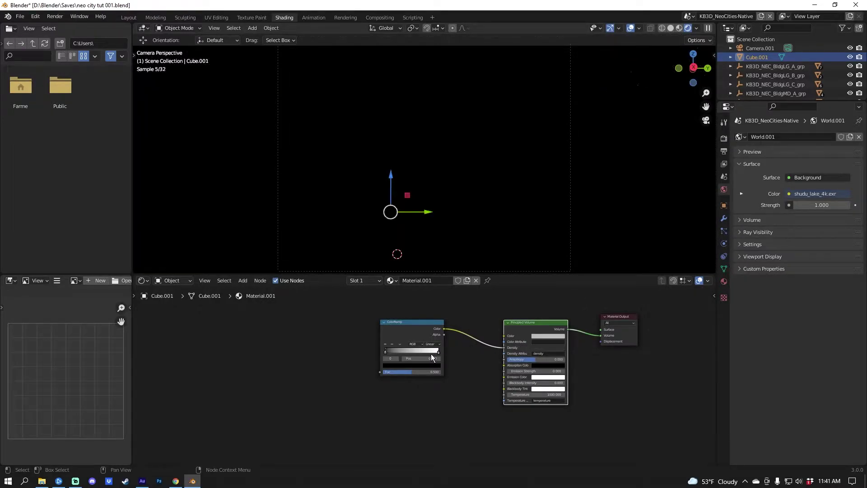
Step: Slide the ColorRamp's black stop to position 0.455 to control the fog density
left_click_drag(386, 354, 409, 354)
left_click(415, 352)
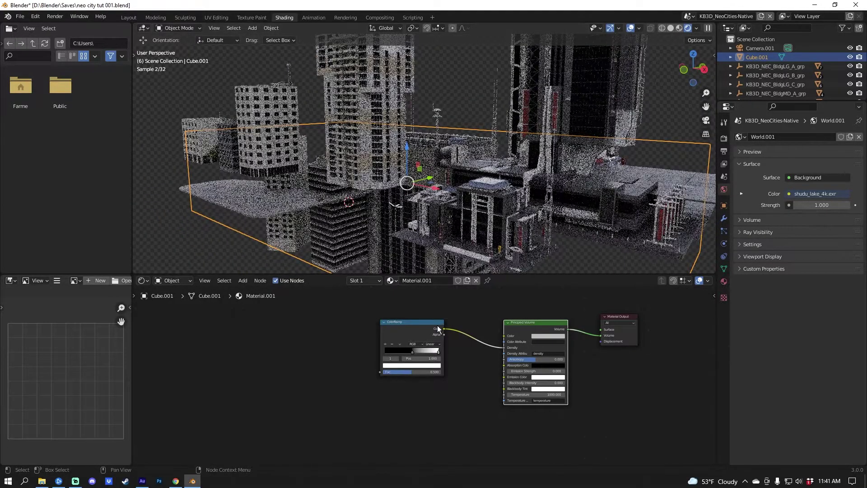
left_click_drag(413, 352, 413, 351)
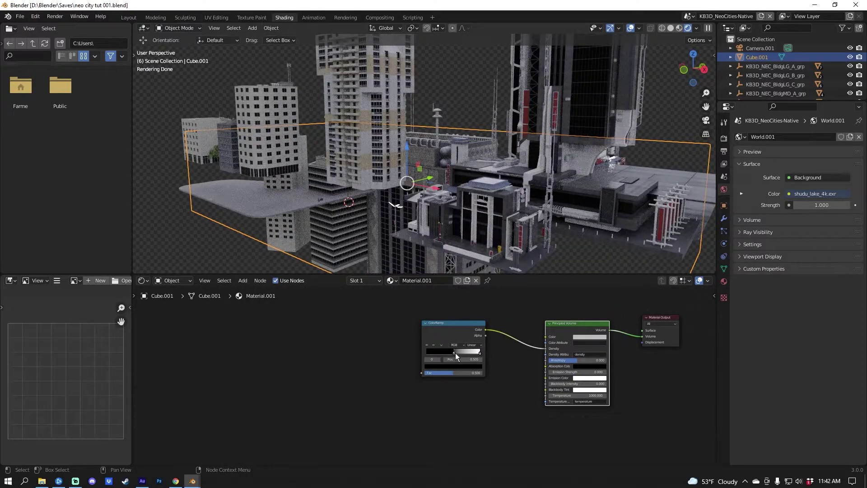
left_click_drag(455, 353, 453, 353)
Step: Add a Noise Texture node and connect its Fac output to the ColorRamp's Fac input
key("shift+a")
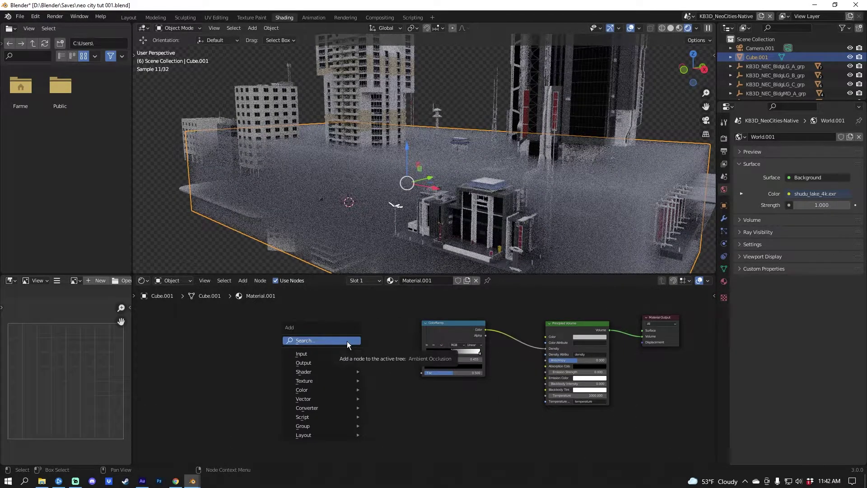
left_click(347, 340)
type("no")
left_click_drag(357, 332, 425, 372)
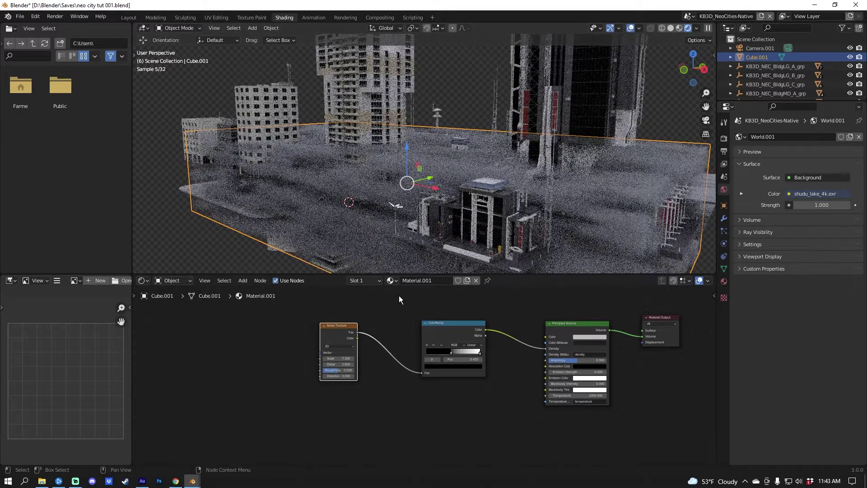
middle_click_drag(465, 231, 446, 234)
middle_click_drag(446, 234, 447, 234)
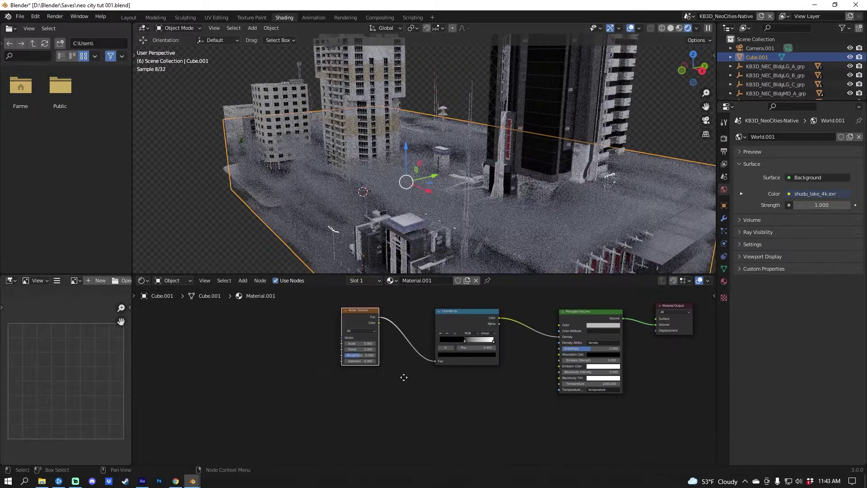
Step: Add connected Texture Coordinate and Mapping nodes to the Noise Texture and space them out from it
middle_click_drag(404, 378, 424, 387)
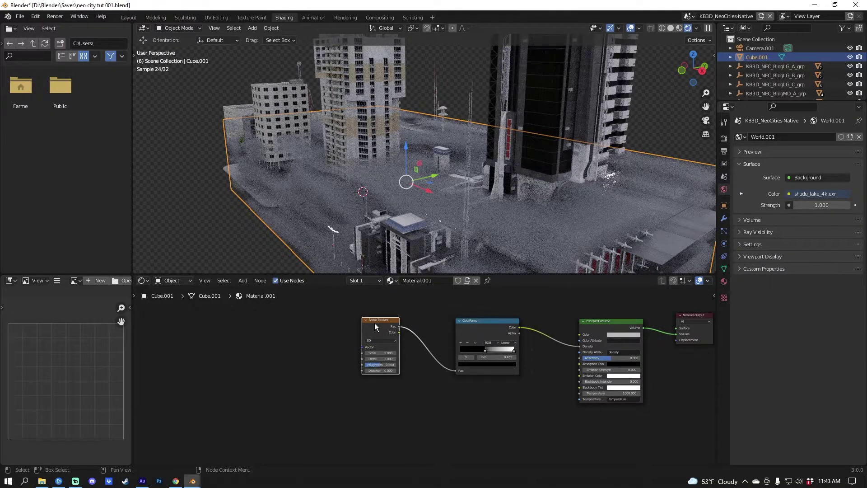
key("ctrl+t")
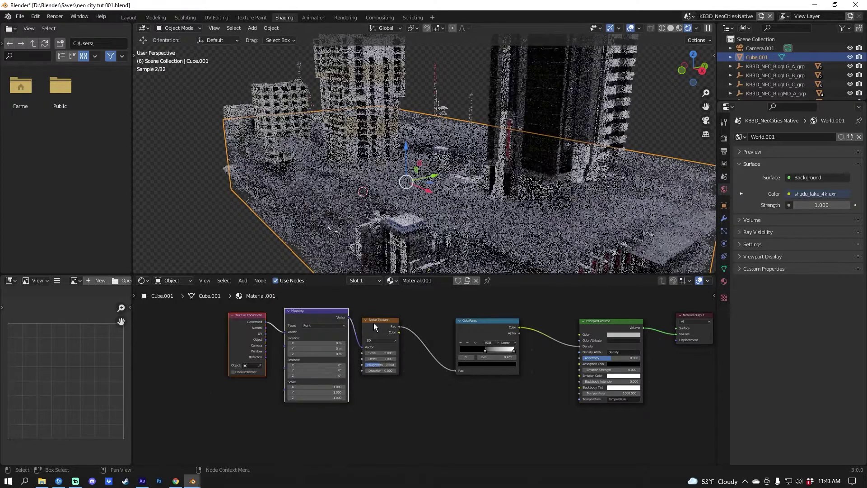
left_click_drag(314, 320, 292, 324)
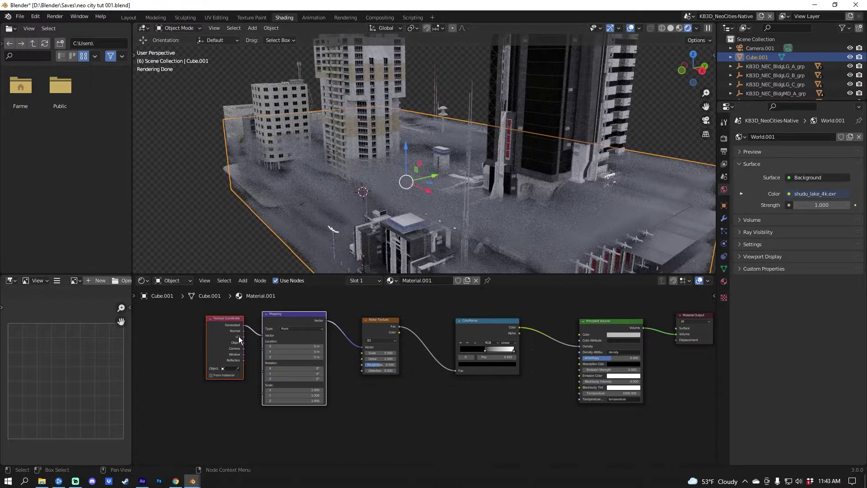
Step: Feed the Mapping node from the Texture Coordinate's Object output and insert a Mix node between the Noise Texture and the ColorRamp
left_click_drag(244, 342, 270, 341)
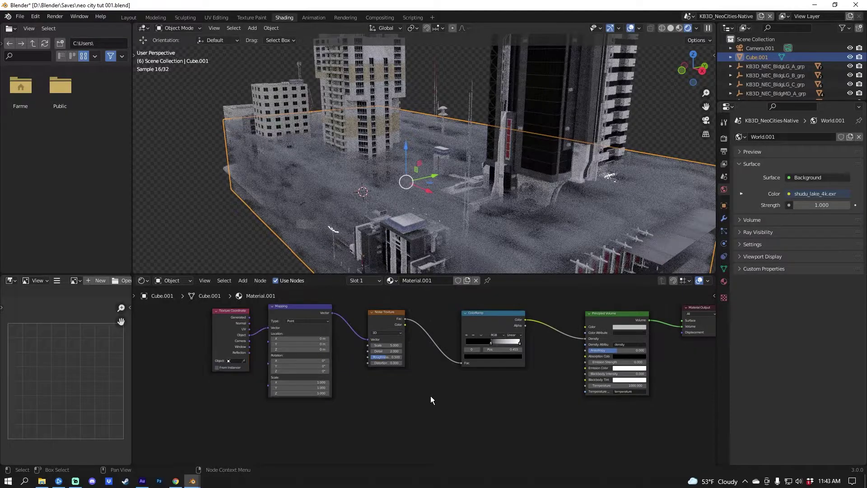
key("shift+a")
mouse_move(431, 399)
left_click(417, 368)
type("mix")
key("Return")
left_click(436, 370)
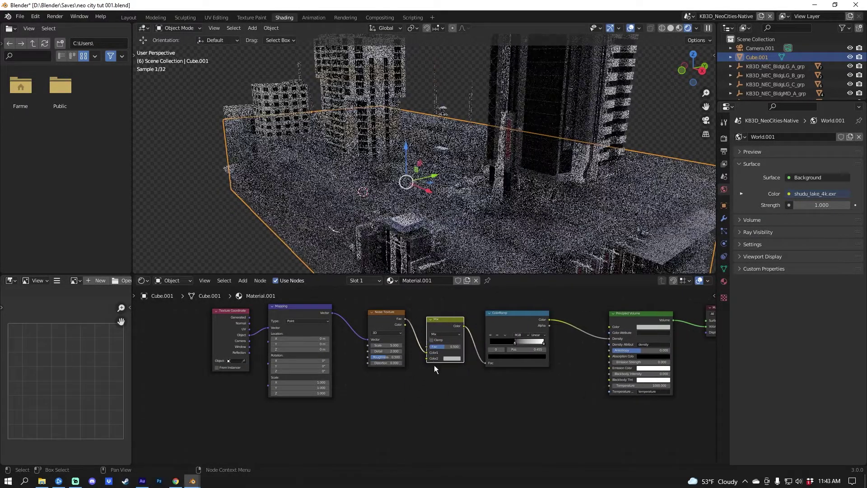
middle_click_drag(470, 398, 454, 399)
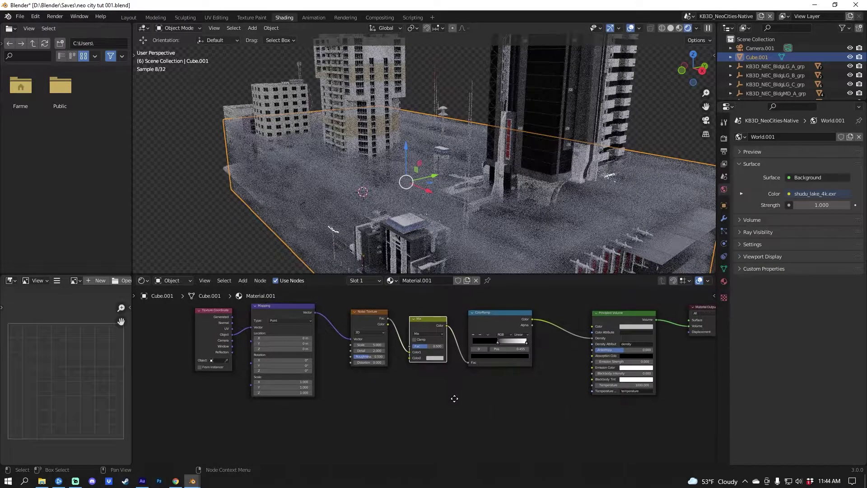
middle_click_drag(395, 410, 379, 400)
Step: Add a Gradient Texture node, connecting its Color to the Mix node's Color2 and the Mapping node's Vector to its Vector input
key("shift+a")
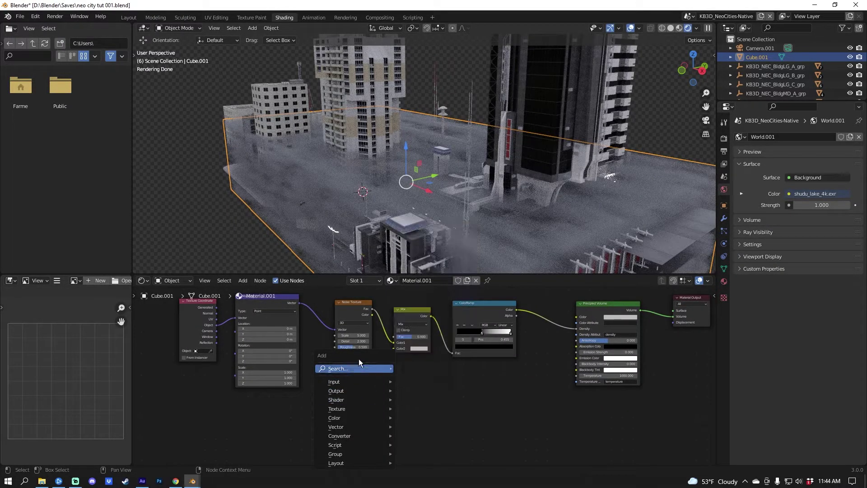
left_click(360, 364)
type("GRA")
key("Return")
left_click(332, 382)
left_click_drag(369, 385, 395, 348)
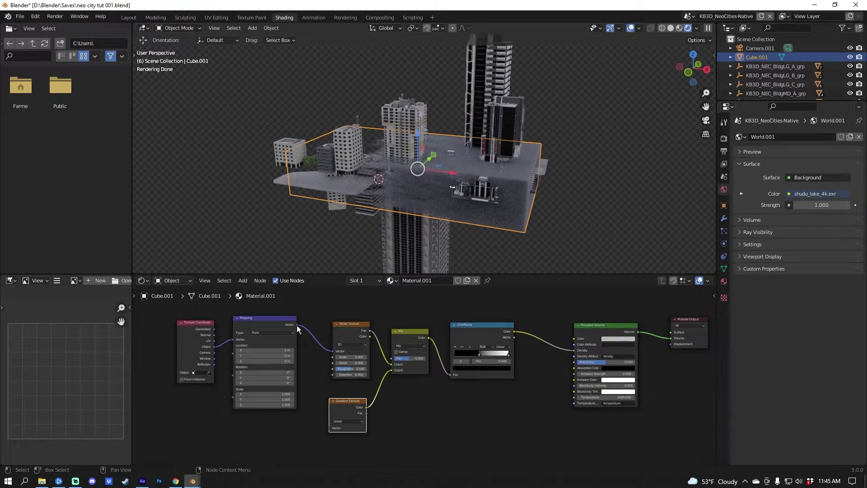
left_click_drag(297, 325, 332, 429)
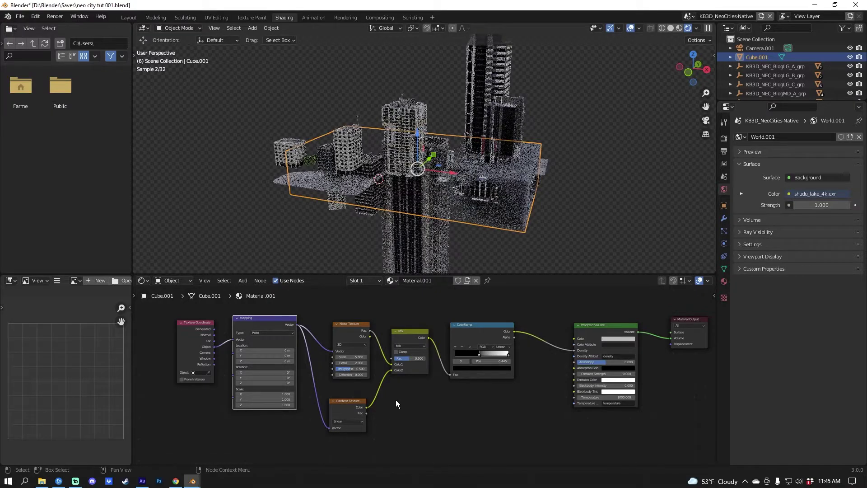
Step: Set the Mapping node's Y rotation to 90° and slide the ColorRamp's black stop to about 0.28
left_click(288, 379)
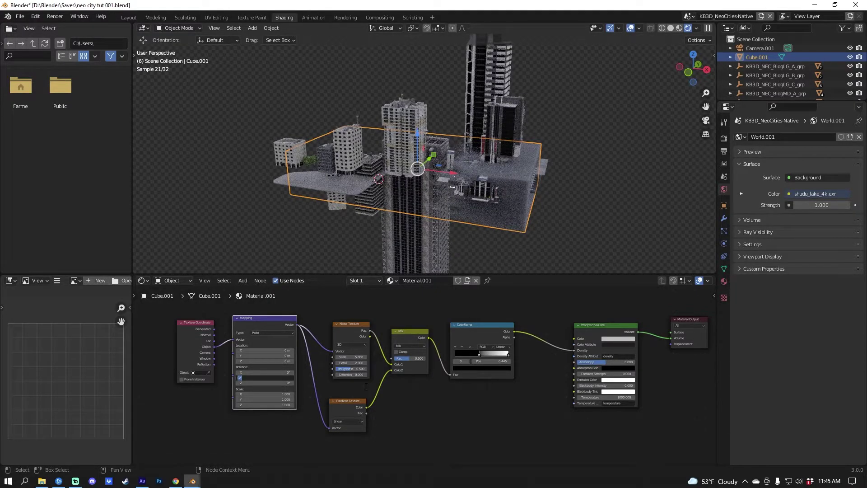
type("90")
key("Return")
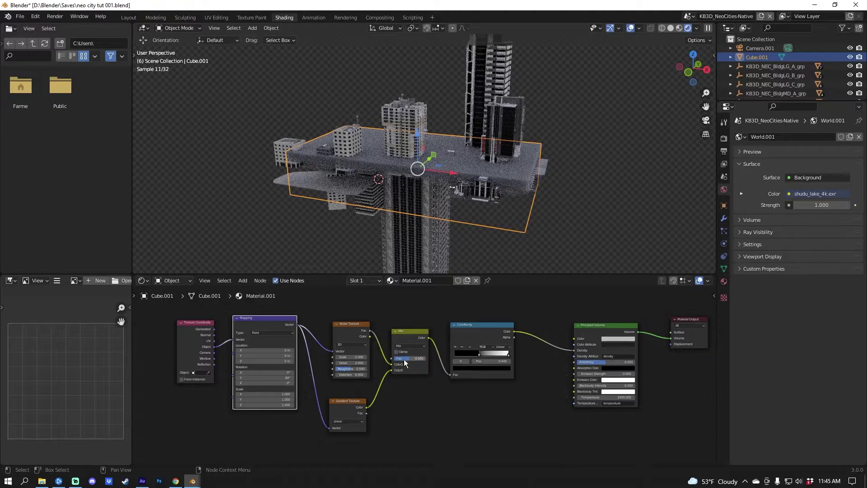
left_click_drag(478, 355, 469, 358)
Step: Set the Mapping node's Y rotation to -90° and slide the ColorRamp's black stop to about 0.3
left_click(266, 377)
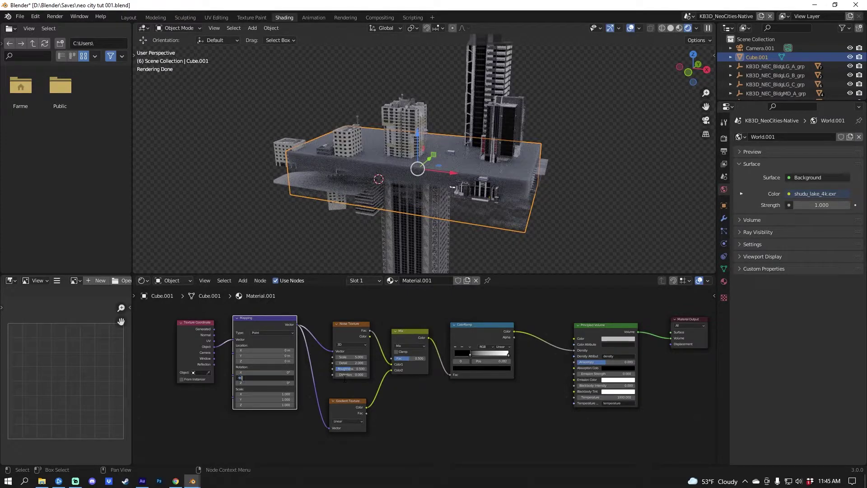
key("Return")
mouse_move(467, 356)
left_mouse_down()
mouse_move(483, 357)
mouse_move(471, 356)
left_mouse_up()
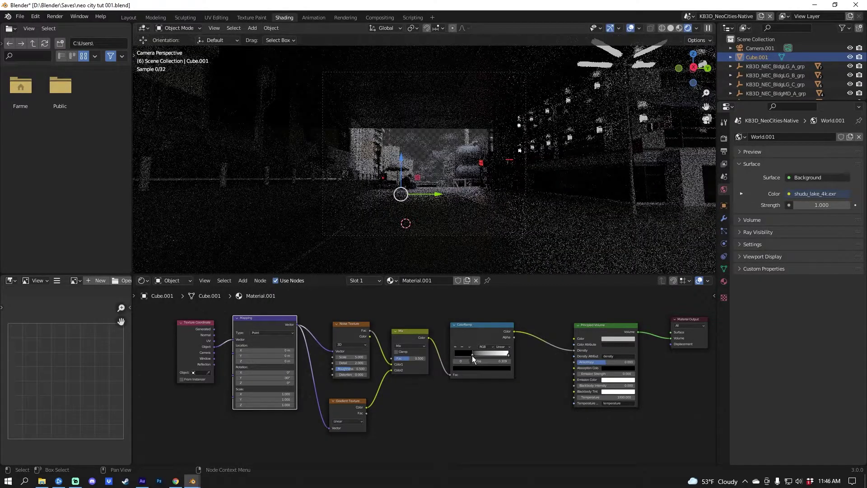
left_click_drag(472, 356, 471, 354)
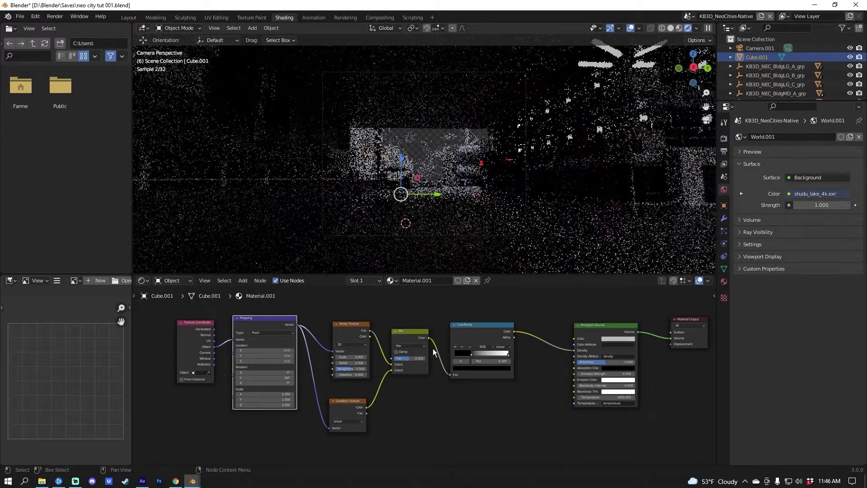
Step: Lower the Noise Texture's Scale to about 0.2 and fine-tune the ColorRamp's black stop to about 0.29 in the camera view
scroll(468, 205, "up", 1)
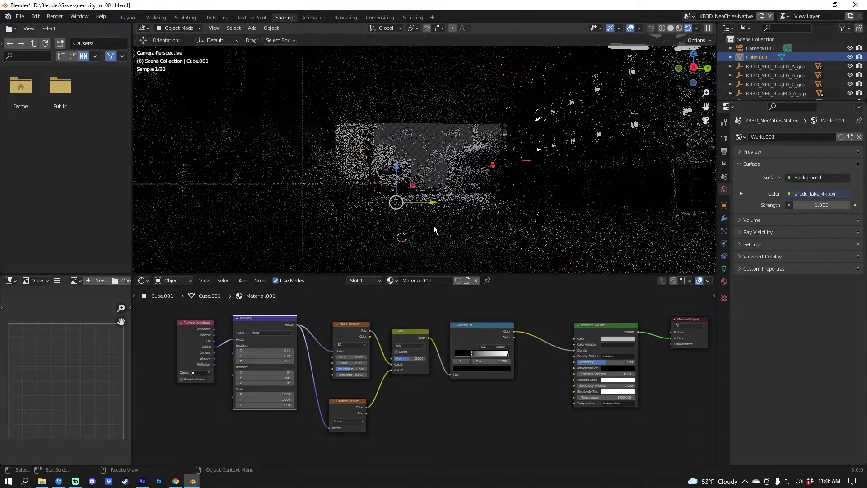
left_click_drag(351, 357, 326, 357)
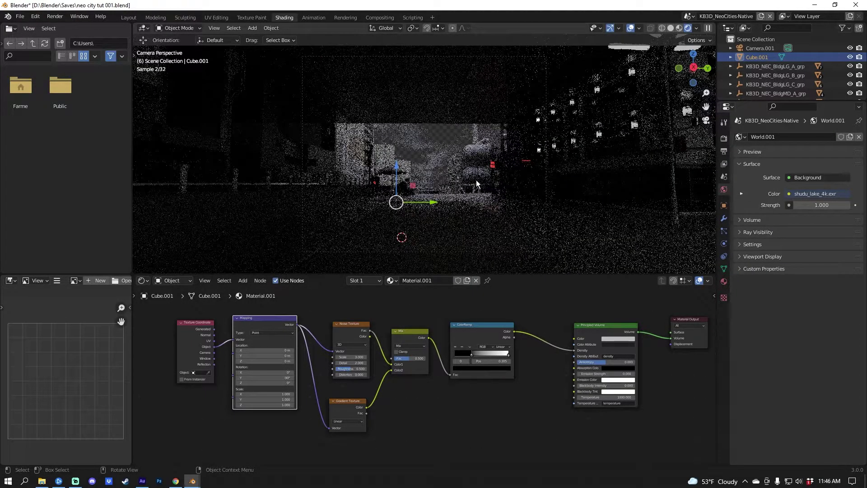
scroll(465, 179, "up", 1)
left_click_drag(472, 355, 471, 355)
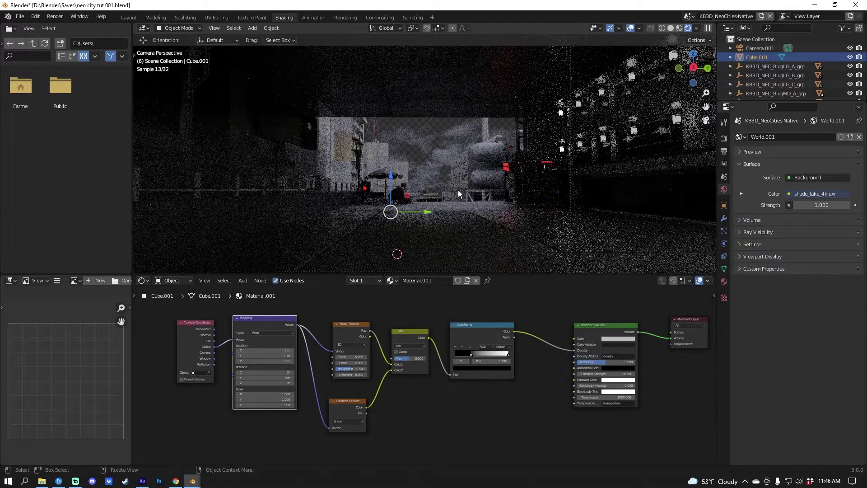
scroll(470, 185, "down", 1)
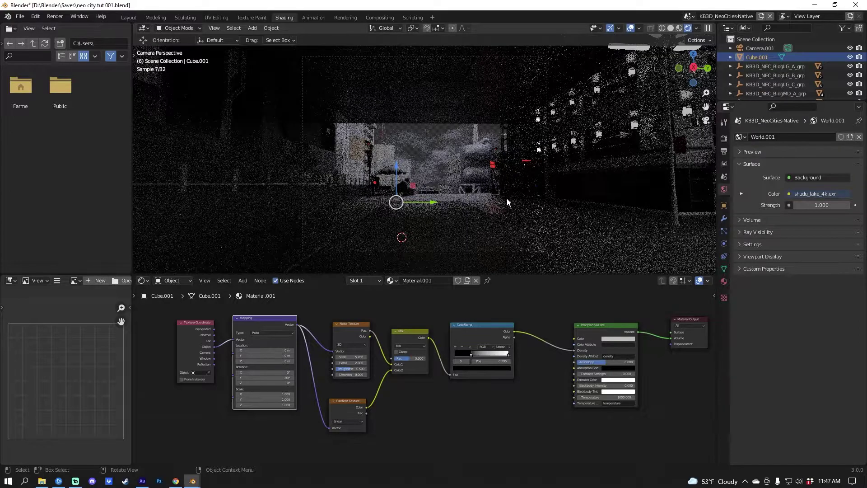
Step: Switch to the Layout workspace and add a point light to the scene
left_click(128, 17)
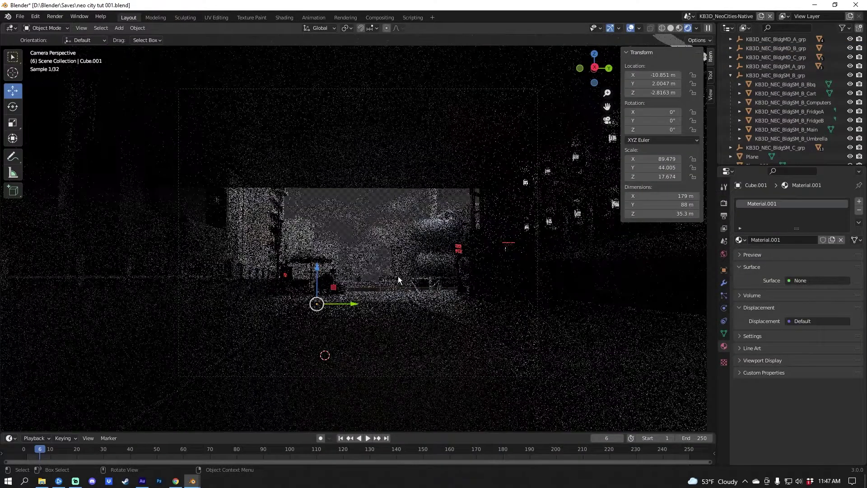
key("shift+a")
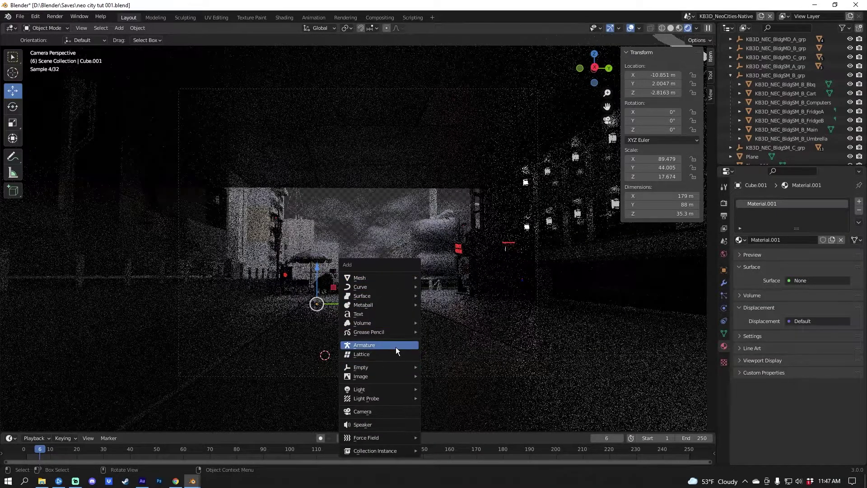
key("Escape")
key("shift+a")
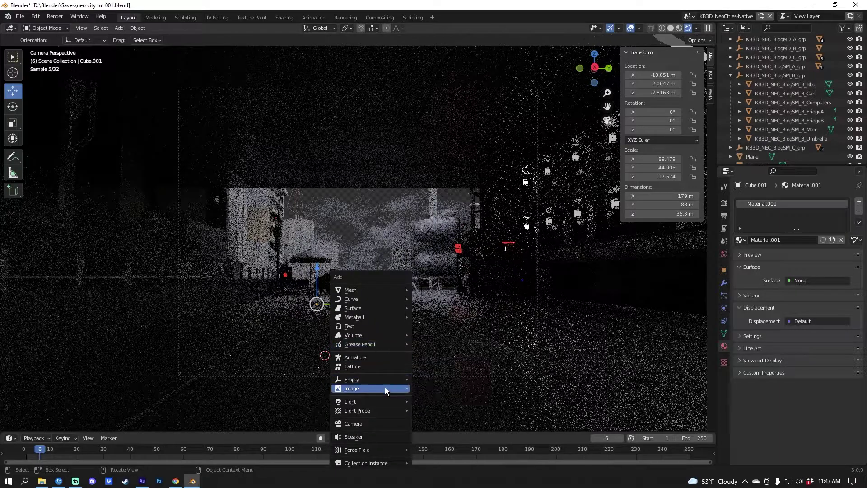
mouse_move(387, 401)
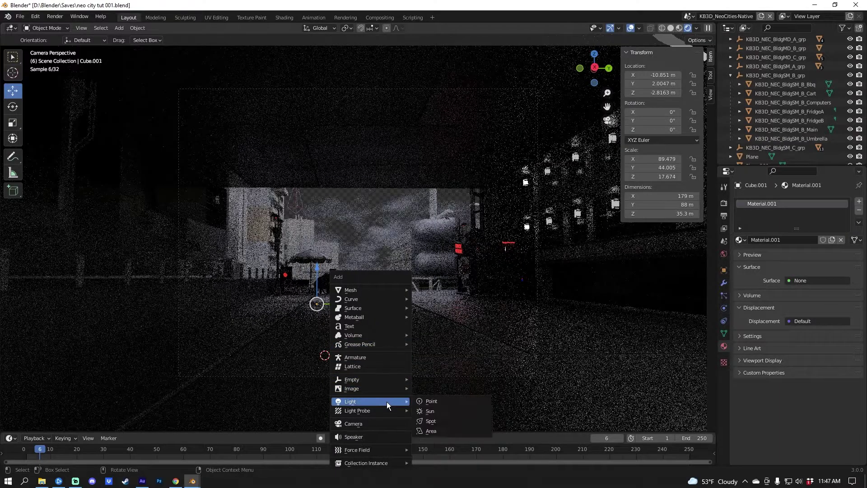
left_click(435, 403)
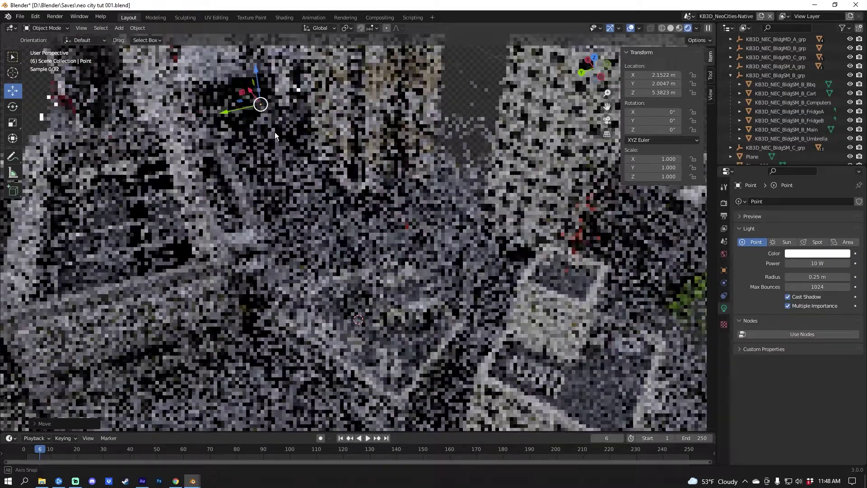
Step: Move the point light along the street to about X 23.8 m, Y 8.4 m and Z -3.5 m
middle_click_drag(275, 132, 429, 315)
scroll(373, 245, "up", 4)
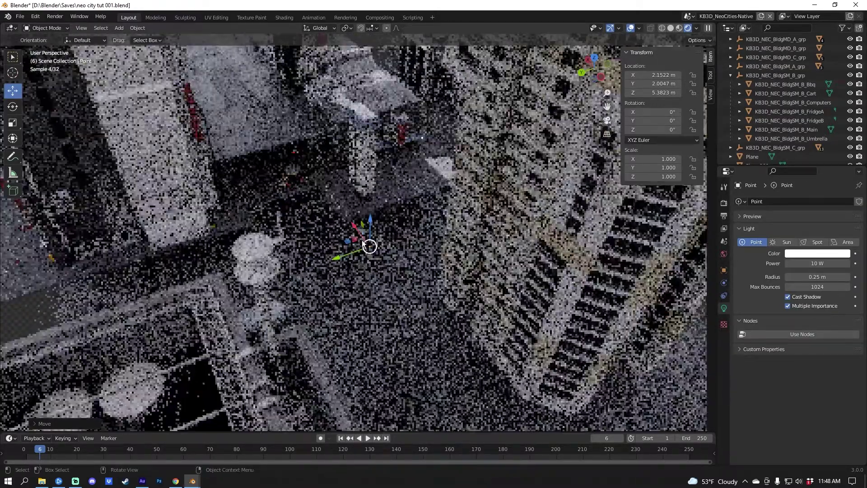
left_click_drag(354, 227, 262, 170)
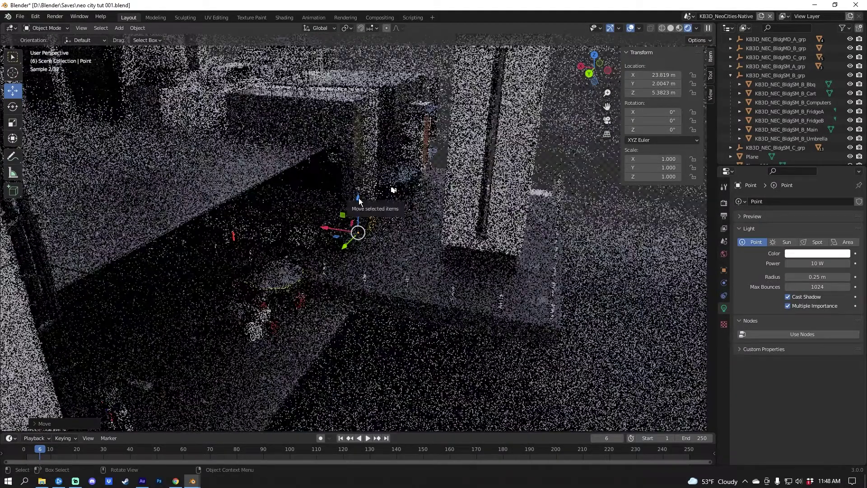
left_click_drag(359, 202, 364, 381)
Step: Set the point light's power to 5000 W and its radius to 5 m
left_click(816, 265)
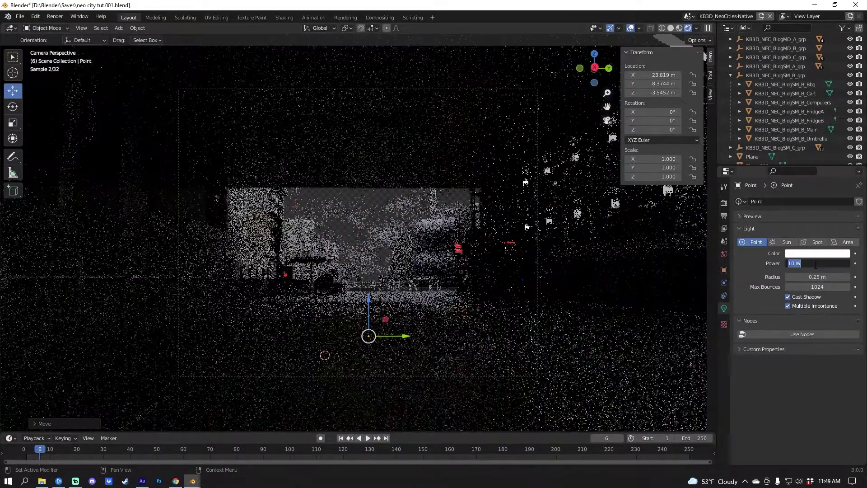
type("50")
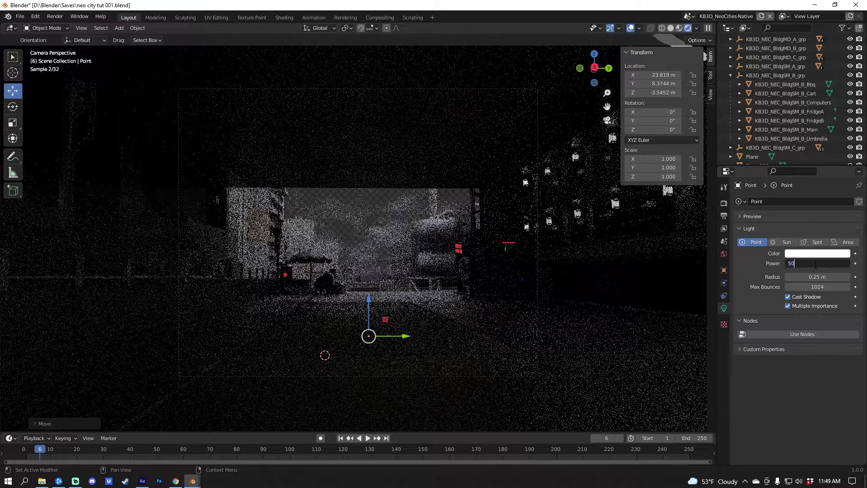
type("00")
left_click(817, 277)
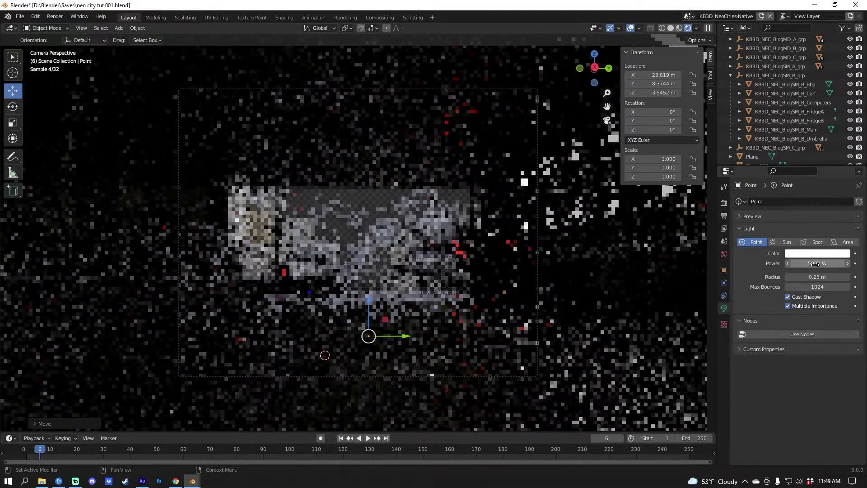
type("5")
key("Return")
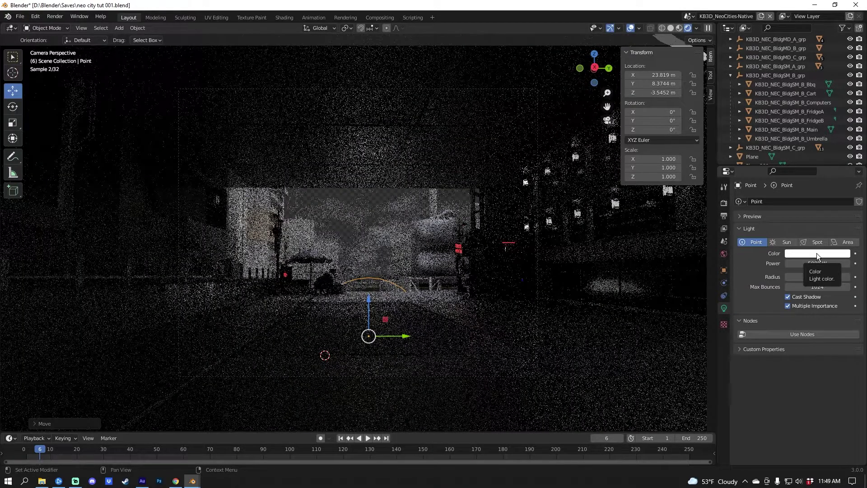
Step: Colour the point light blue with a hue of 0.619 and a saturation of 0.832
left_click(816, 254)
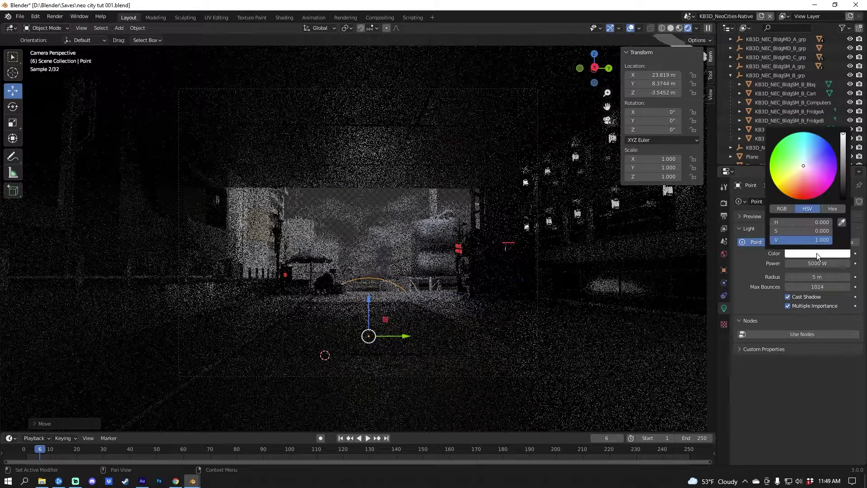
left_click(809, 156)
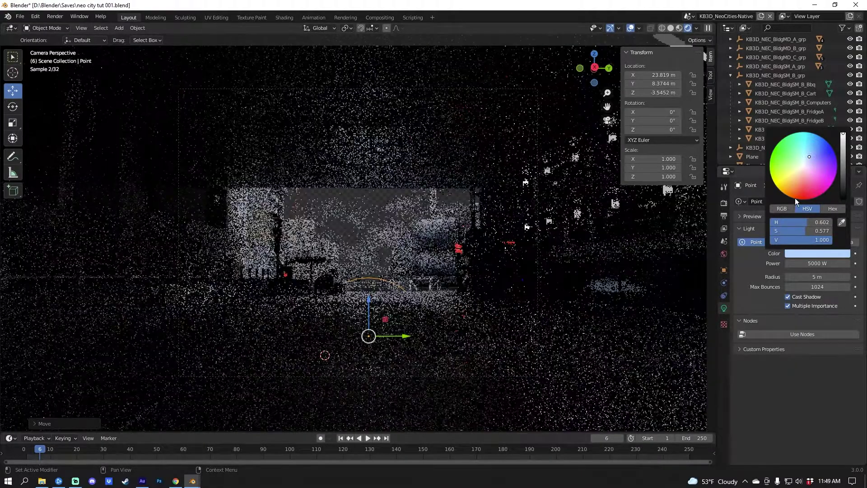
left_click(812, 222)
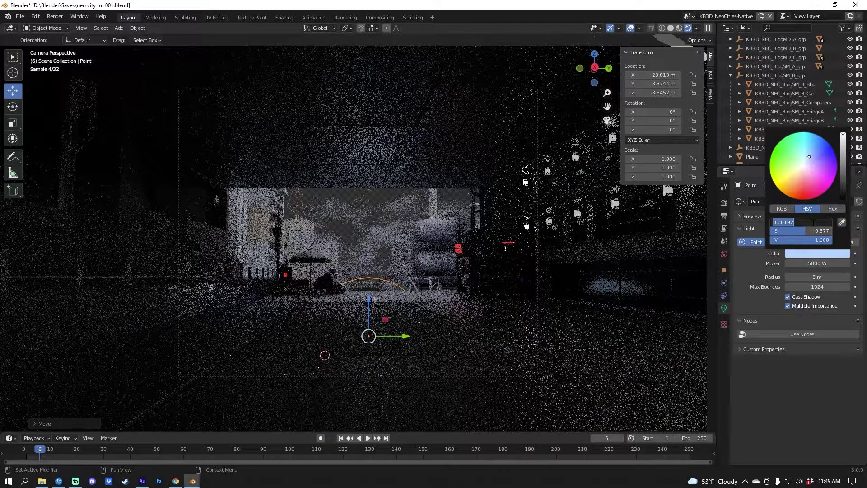
type("0")
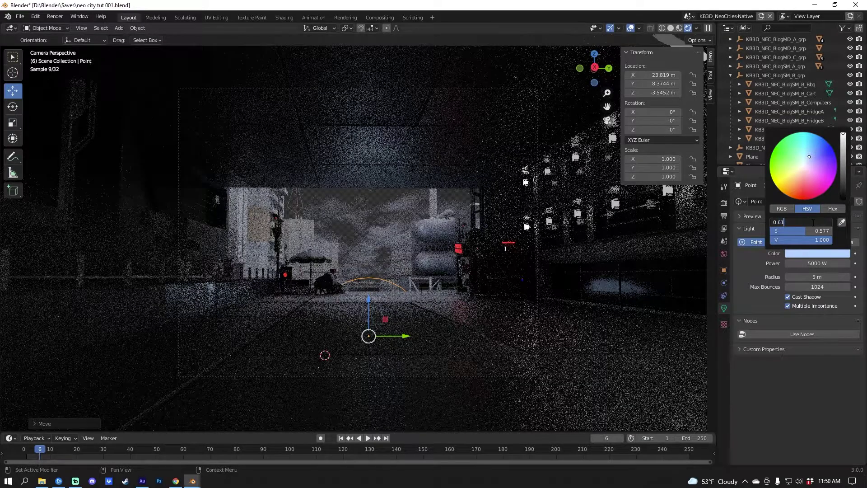
key("Return")
left_click(817, 231)
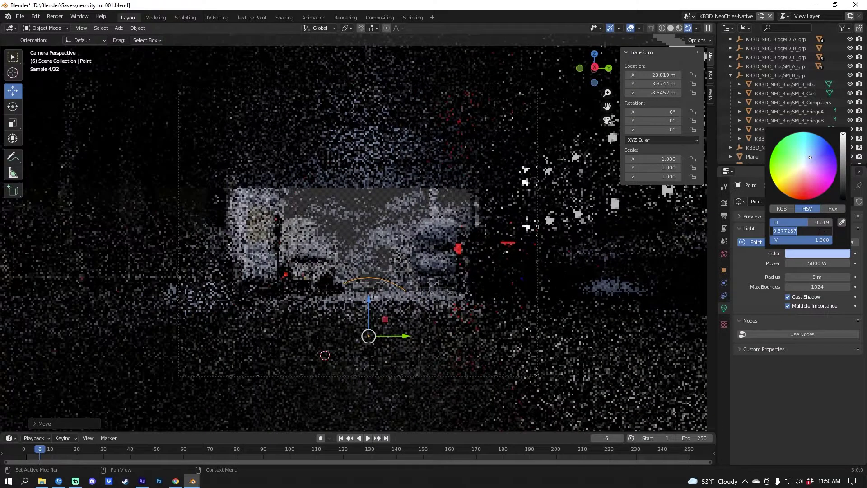
type("0.")
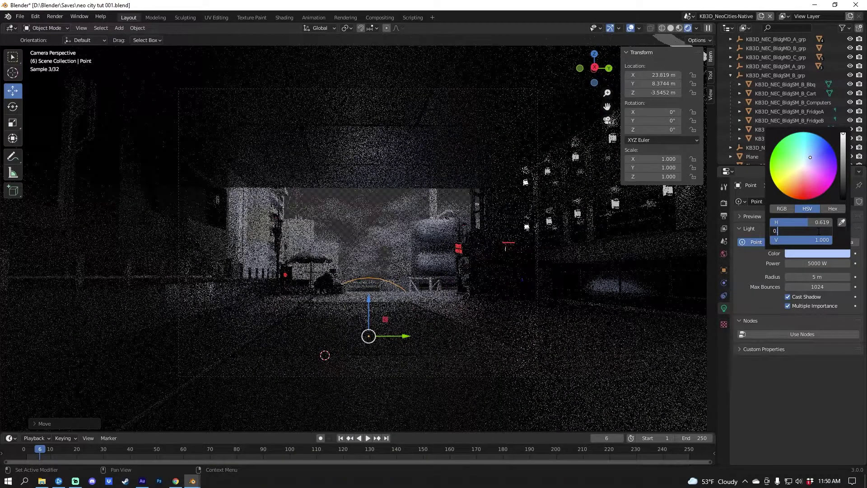
type("832")
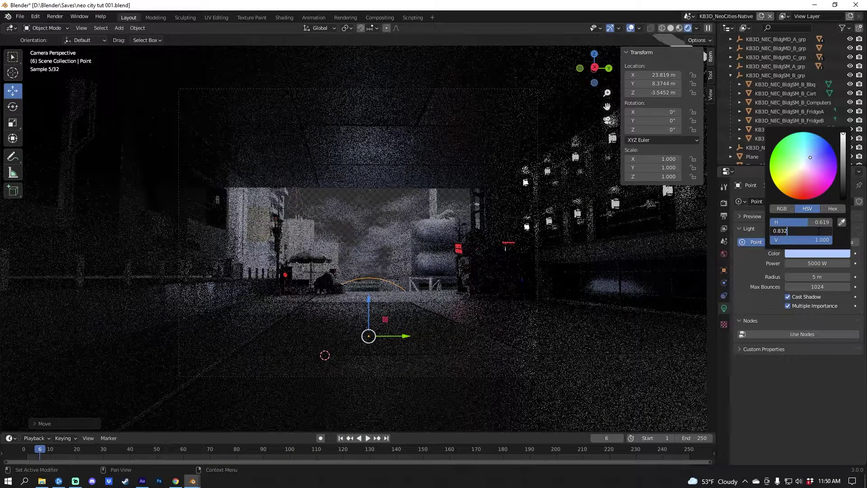
key("Return")
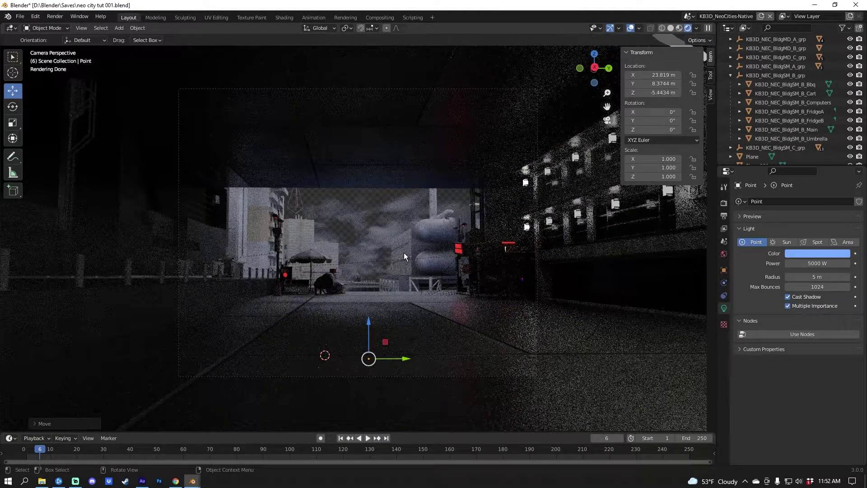
Step: Place the 3D cursor beside the upper part of the right-hand building and add a second point light there
left_click(13, 73)
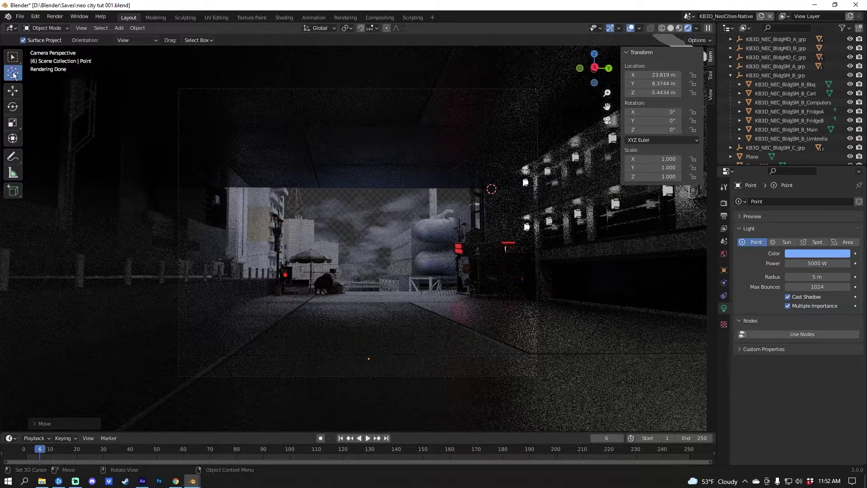
key("shift+a")
mouse_move(493, 191)
left_click(537, 192)
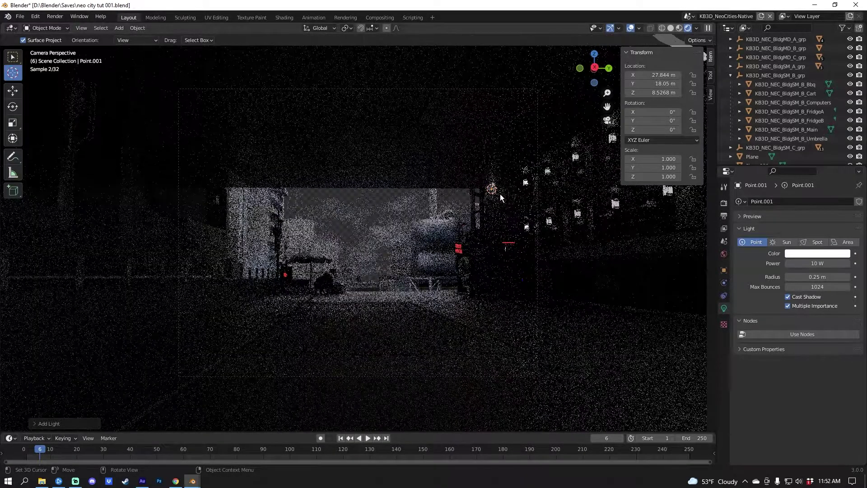
Step: Move the second point light to about X 28.8 m, Y 18.6 m, Z 7.6 m and set its power to 200 W and radius to 5 m
left_click_drag(655, 74, 643, 93)
left_click(811, 263)
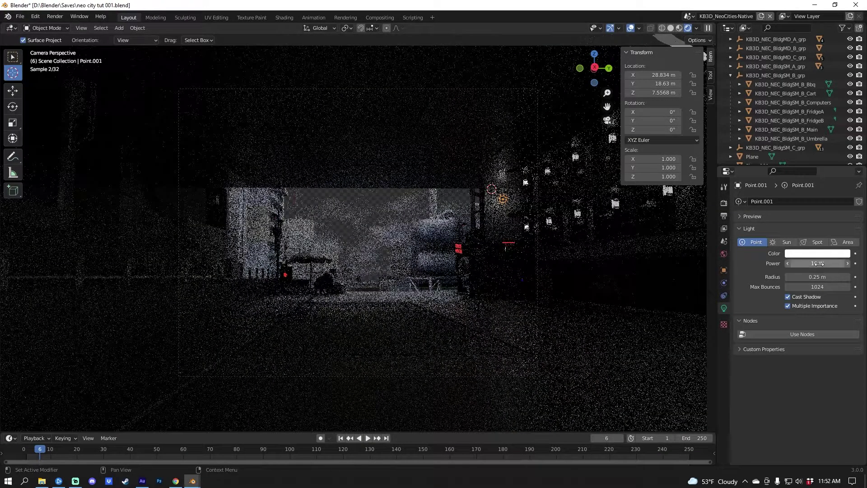
type("200")
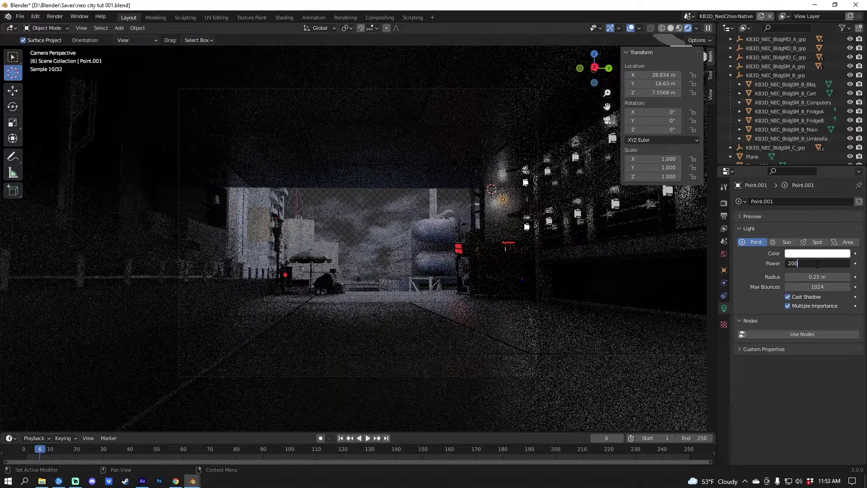
key("Return")
left_click(822, 277)
type("5")
key("Return")
Step: Colour the second point light blue with a hue of 0.619, a saturation of 0.831 and a value of 2
left_click(797, 252)
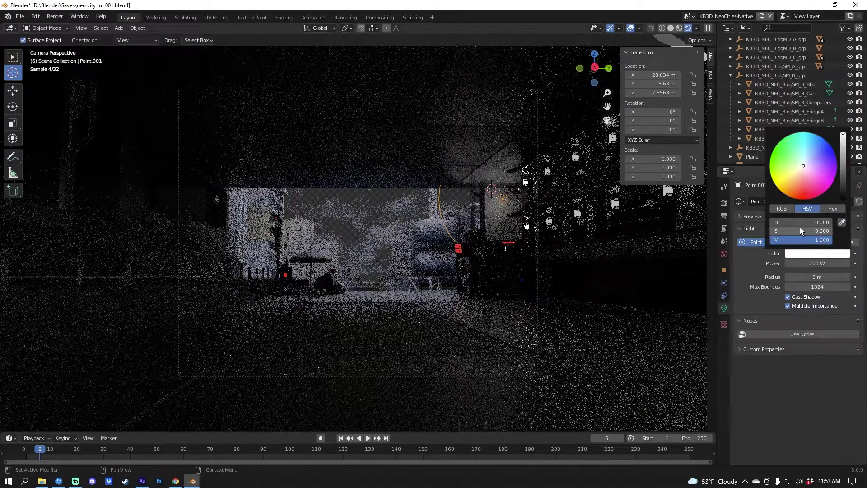
left_click(800, 240)
type("2")
key("Return")
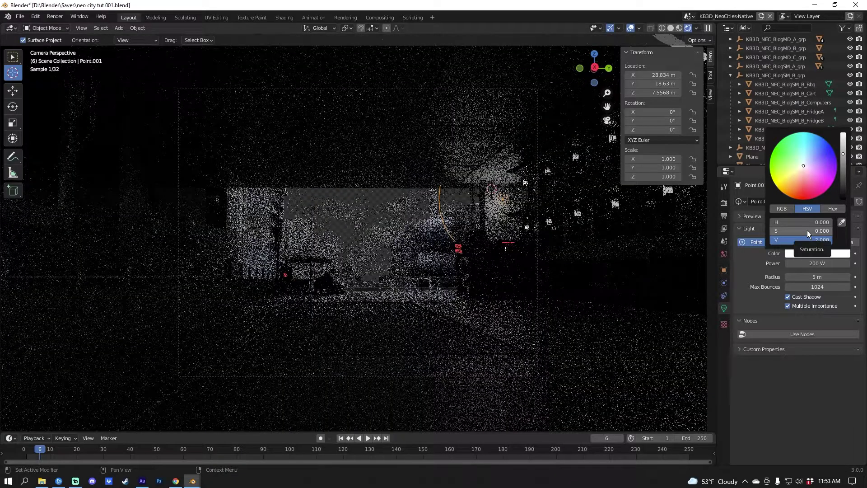
double_click(806, 230)
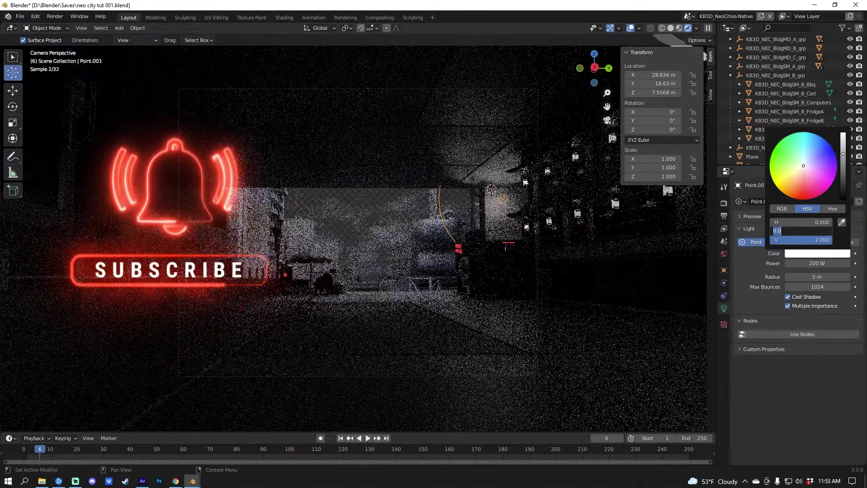
type("0.")
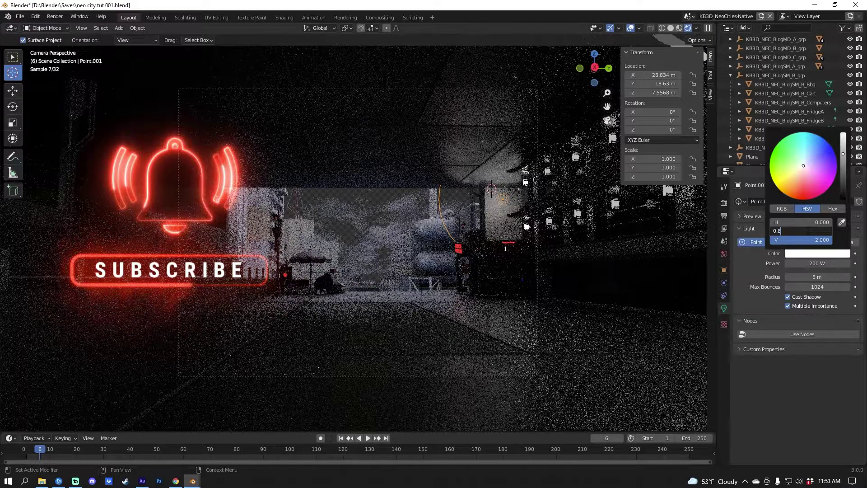
type("831")
key("Return")
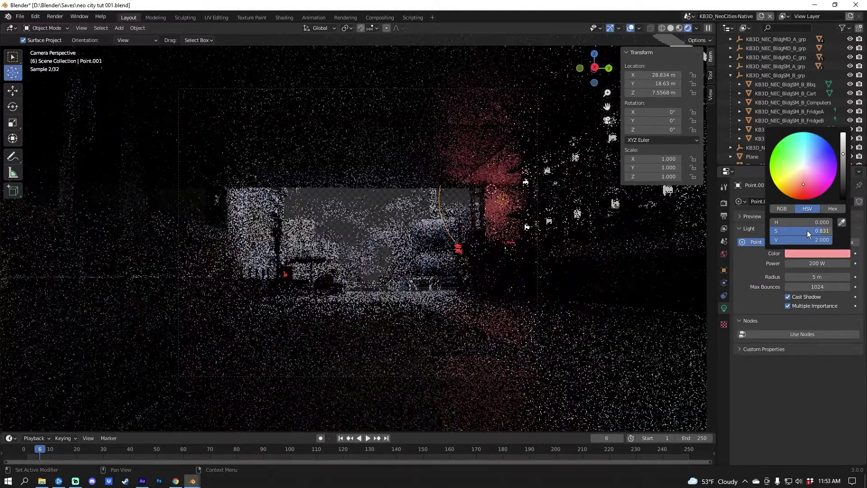
double_click(810, 222)
type("0")
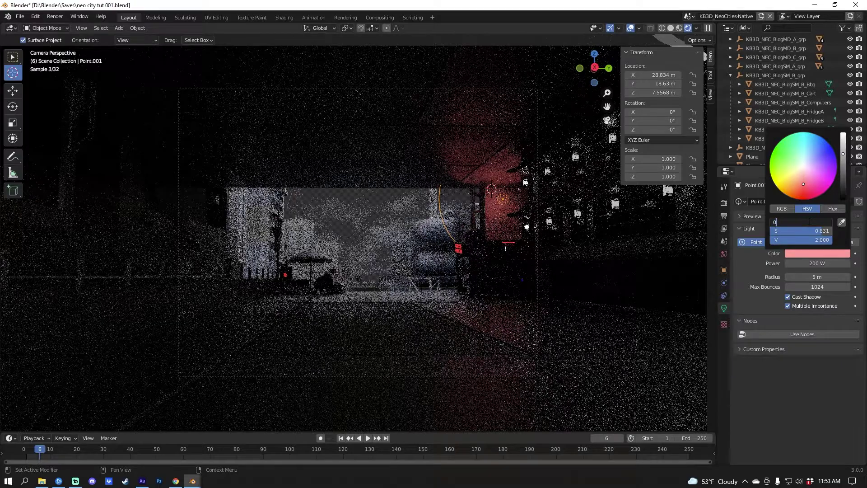
type(".61")
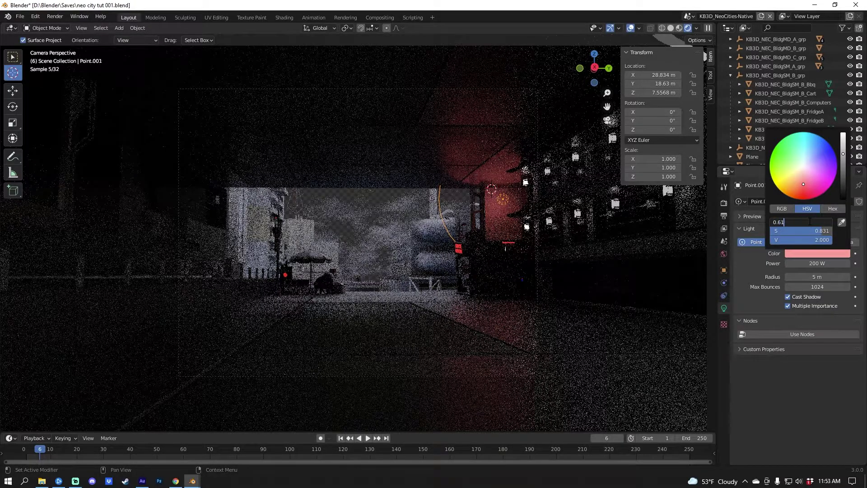
type("9")
key("Return")
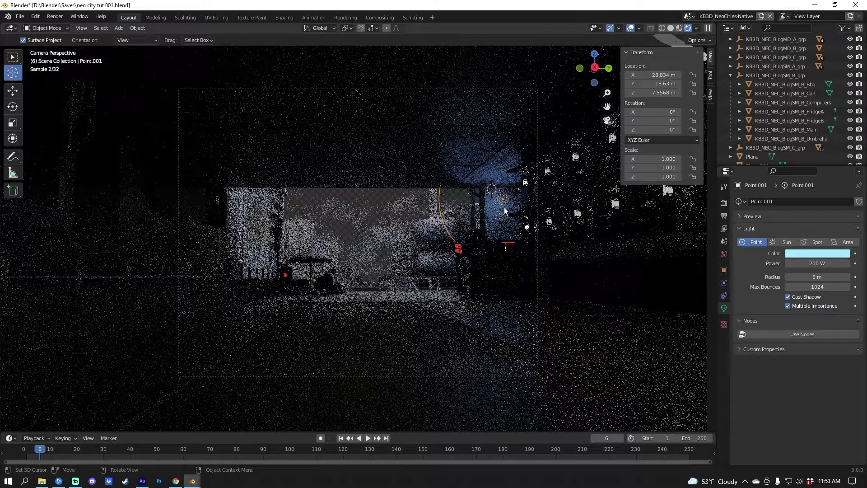
Step: Duplicate the blue point light and move the copy across the street along Y to about -3.1 m
key("shift+d")
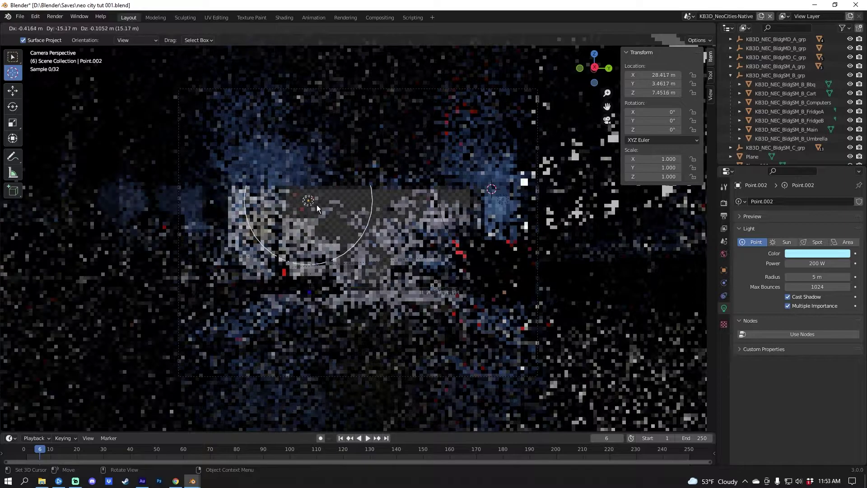
left_click(522, 209)
key("shift+space")
key("g")
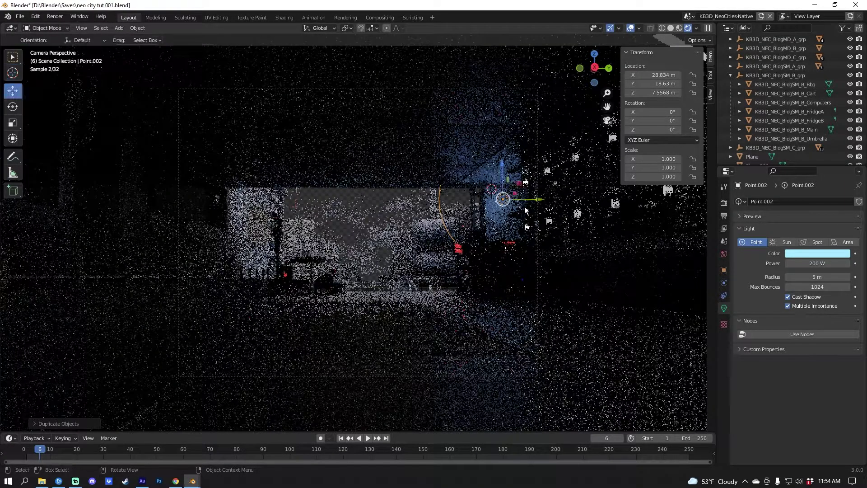
left_click_drag(540, 199, 261, 210)
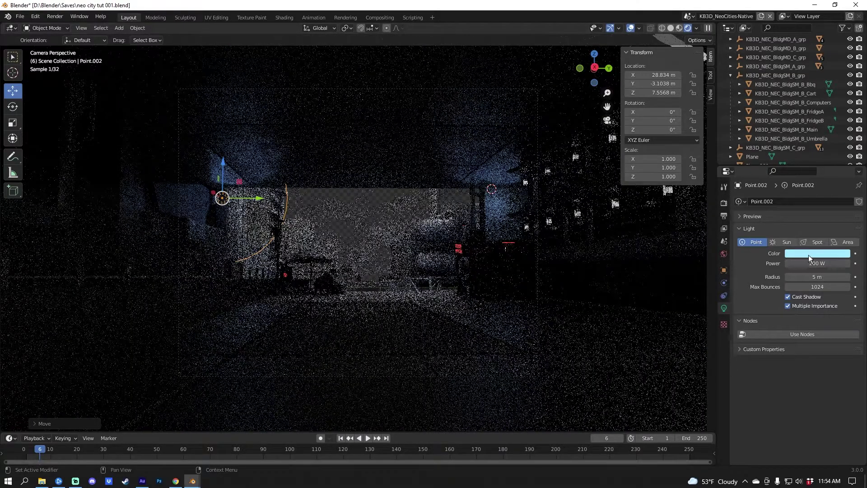
Step: Colour the duplicated point light orange with a hue of 0.030 and a saturation of 0.967
left_click(808, 255)
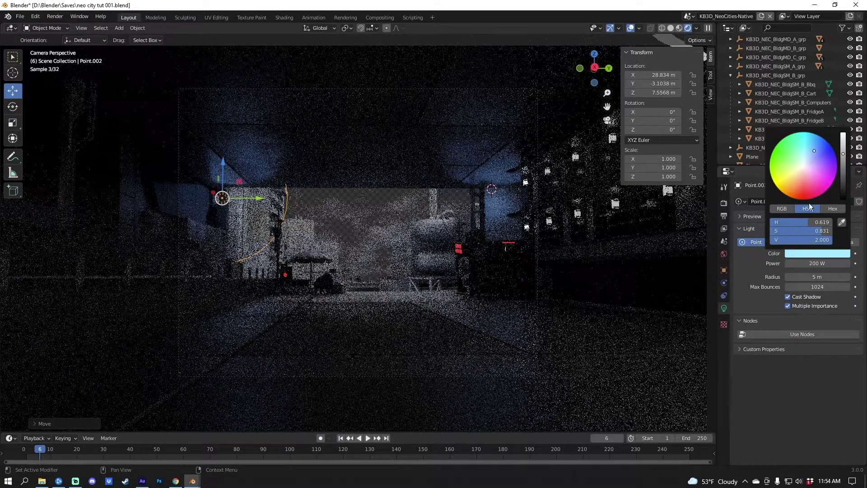
left_click(808, 221)
type("0.0")
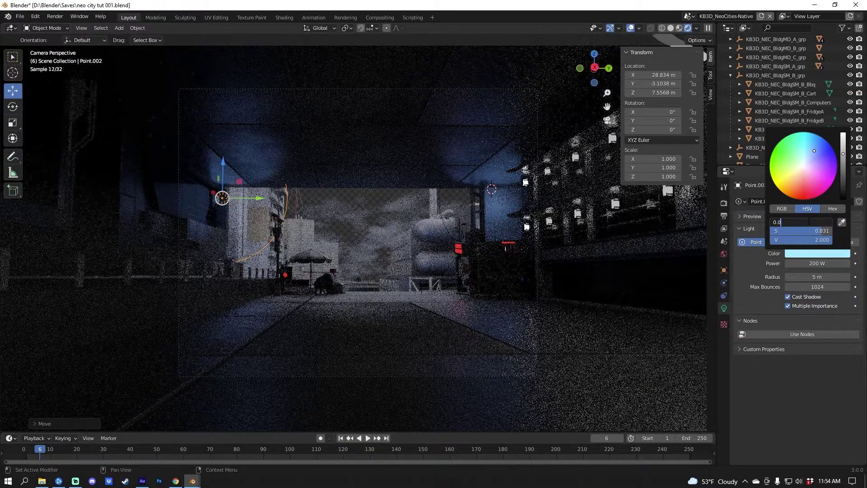
type("30")
key("Tab")
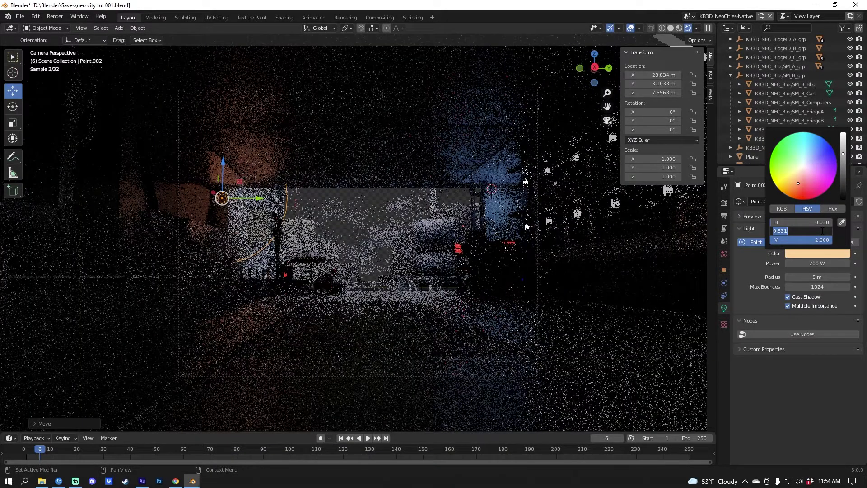
type("0.967")
key("Return")
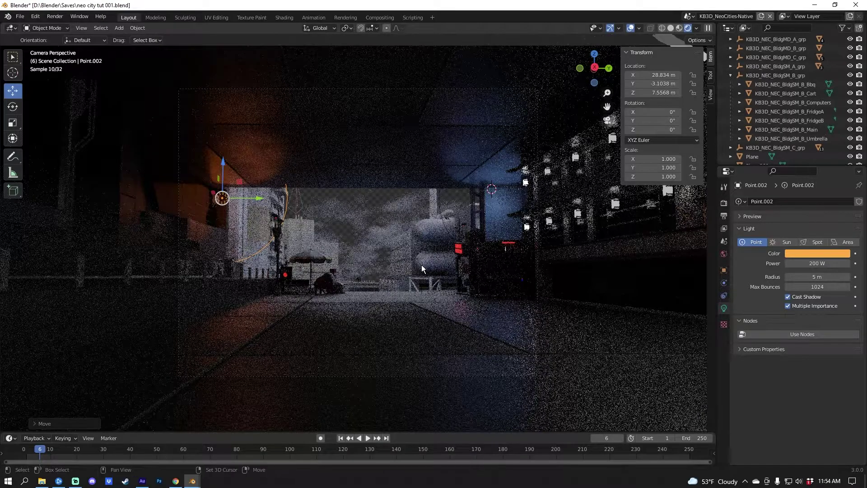
Step: Add a spot light and place it at about X 35.1 m, Y 15.3 m and Z 8.5 m
key("shift+a")
mouse_move(421, 265)
left_click(471, 284)
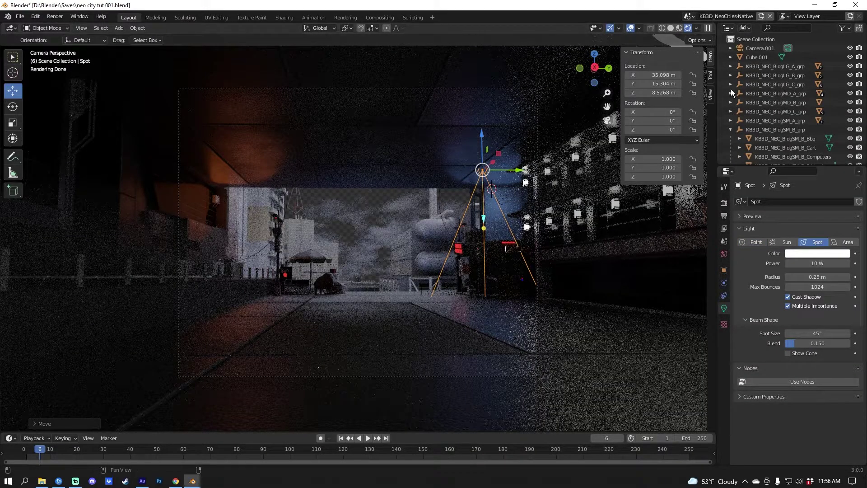
Step: Set the spot light's power to 10000 W and its radius to 3.62 m
scroll(730, 88, "down", 5)
left_click(817, 264)
type("1")
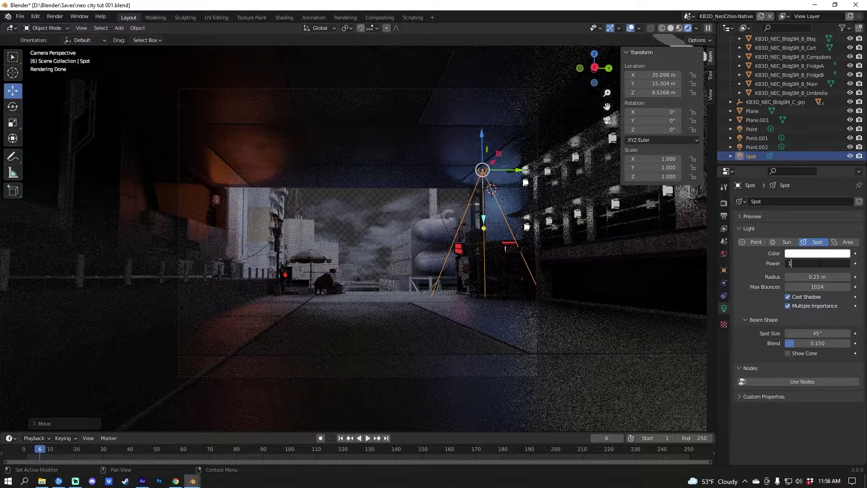
type("0000")
key("Return")
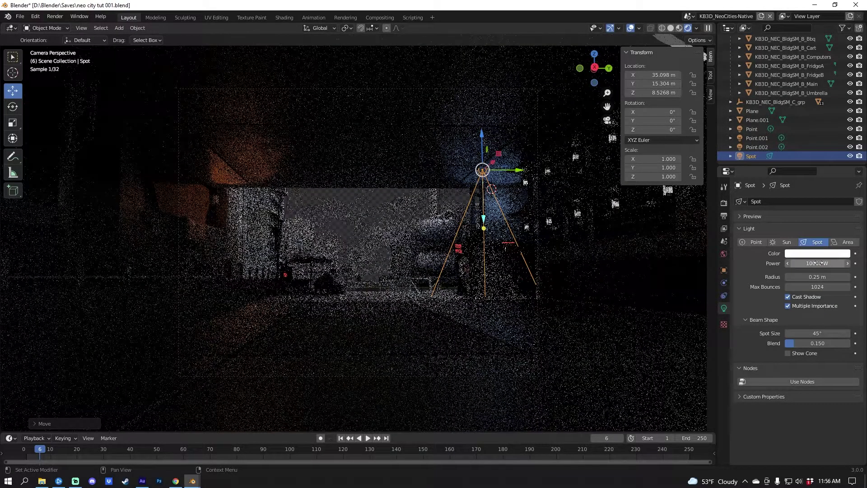
left_click(819, 277)
type("3.6")
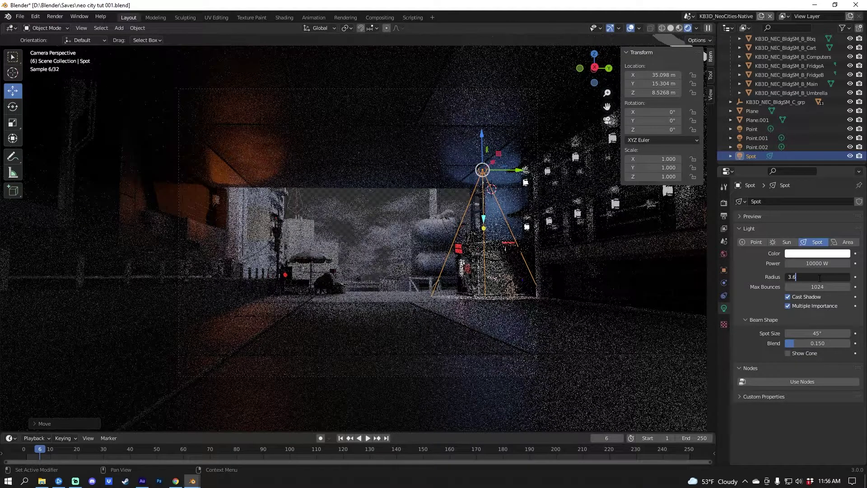
type("2")
key("Return")
Step: Switch to solid shading and move the spot light above the small kiosk building, to about X 28.3 m, Y 15.7 m and Z 5.6 m
left_click_drag(484, 151, 486, 215)
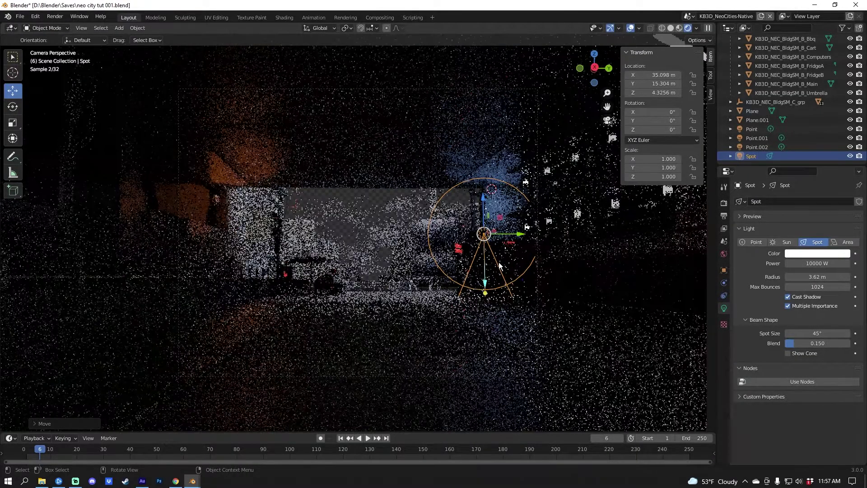
key("z")
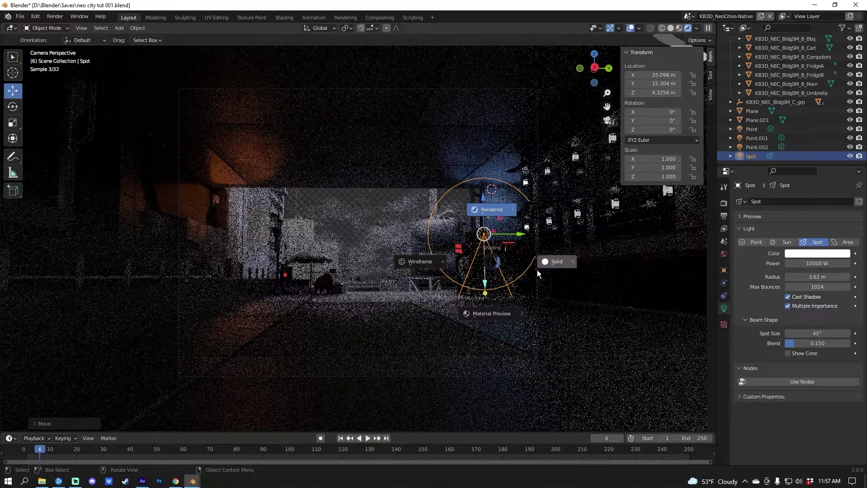
left_click(553, 264)
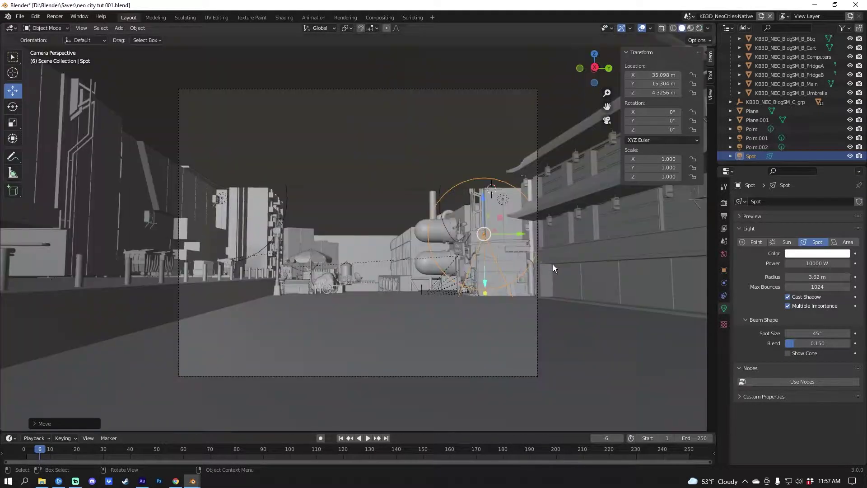
key("KP_Decimal")
middle_click_drag(497, 257, 646, 240)
left_click_drag(646, 239, 351, 235)
left_click_drag(310, 197, 316, 171)
middle_click_drag(316, 172, 335, 183)
left_click_drag(337, 179, 356, 180)
Step: Duplicate the spot light and move the copy across the street near the umbrella stall, to about X 33.5 m, Y 1.6 m and Z 5.6 m
key("shift+d")
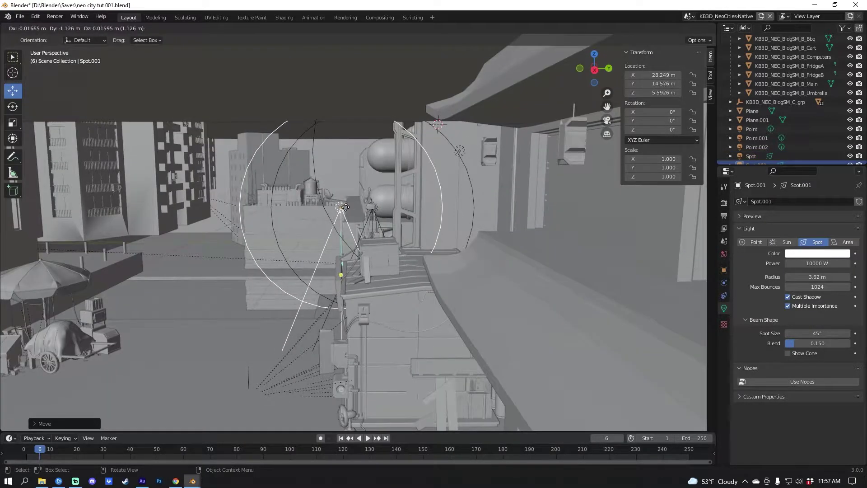
right_click(342, 272)
left_click_drag(403, 212, 191, 216)
left_click(186, 218)
middle_click_drag(185, 218, 408, 207)
left_click_drag(407, 206, 296, 207)
middle_click_drag(296, 208, 276, 210)
left_click_drag(371, 213, 208, 223)
middle_click_drag(207, 223, 338, 234)
middle_click_drag(286, 247, 360, 248)
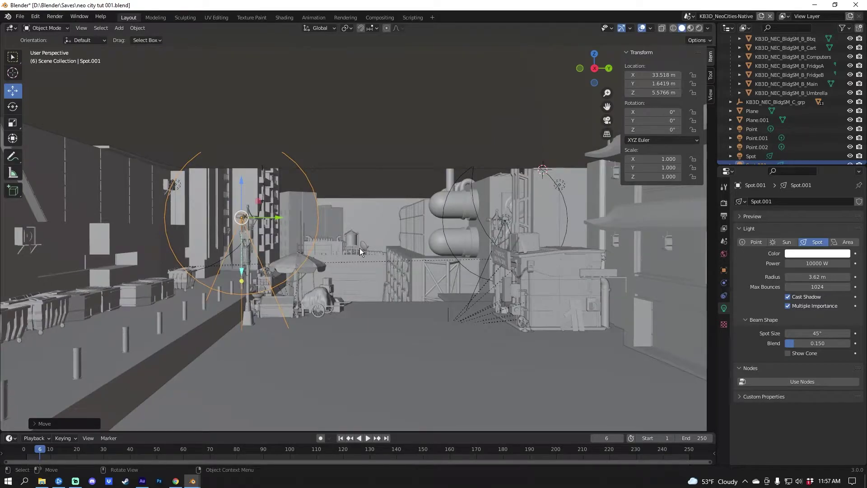
Step: Return to the camera view and switch the viewport to rendered shading
key("KP_0")
key("z")
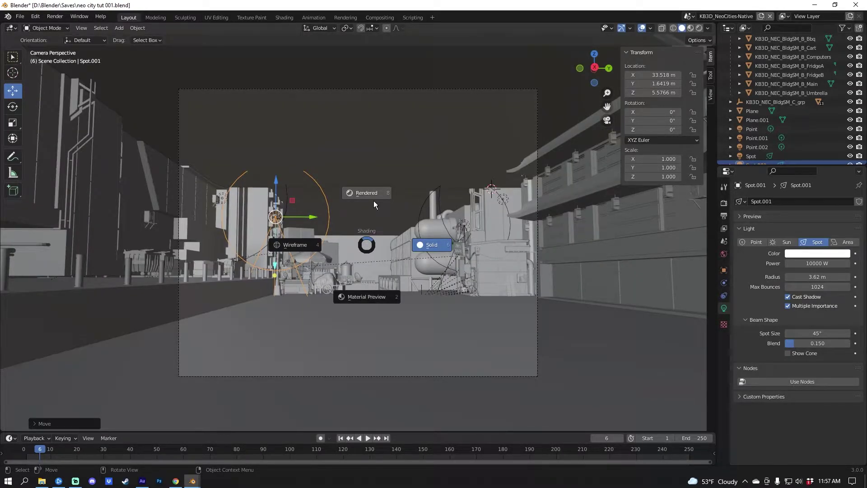
left_click(374, 204)
Step: Set the emission strength of the neon sign's KB3D_NEC_LightRed material to 90
left_click(460, 272)
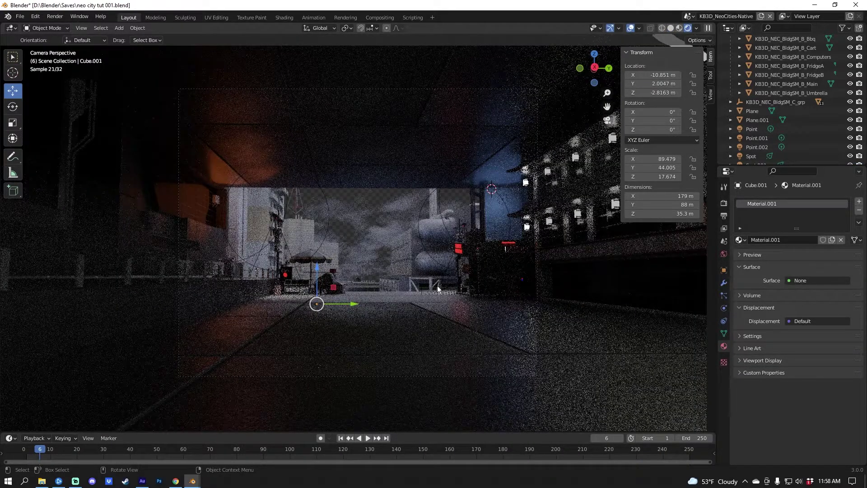
left_click(462, 254)
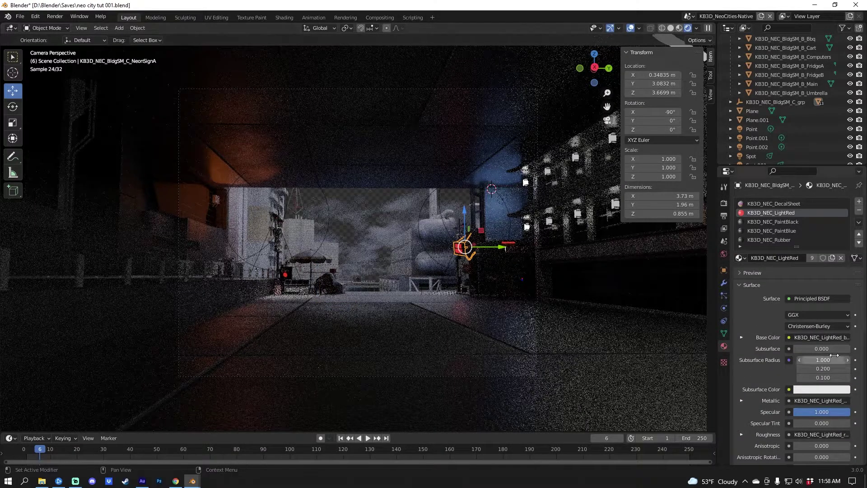
scroll(757, 362, "down", 8)
scroll(747, 363, "up", 8)
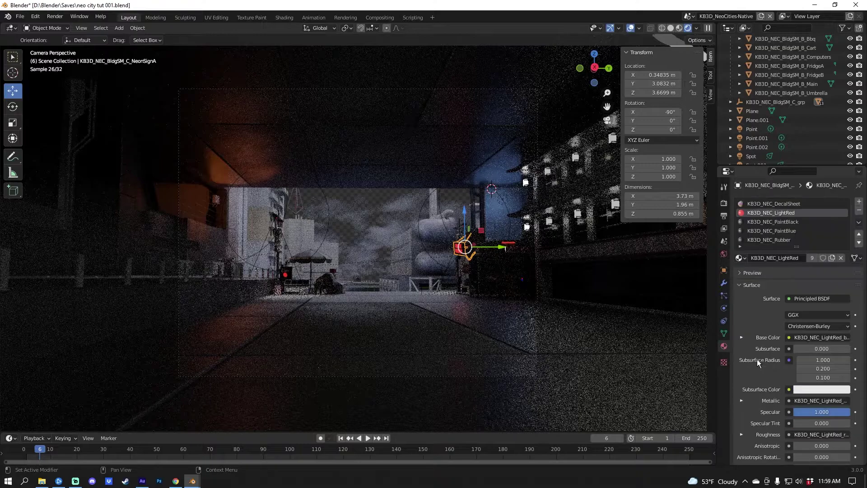
scroll(767, 341, "down", 10)
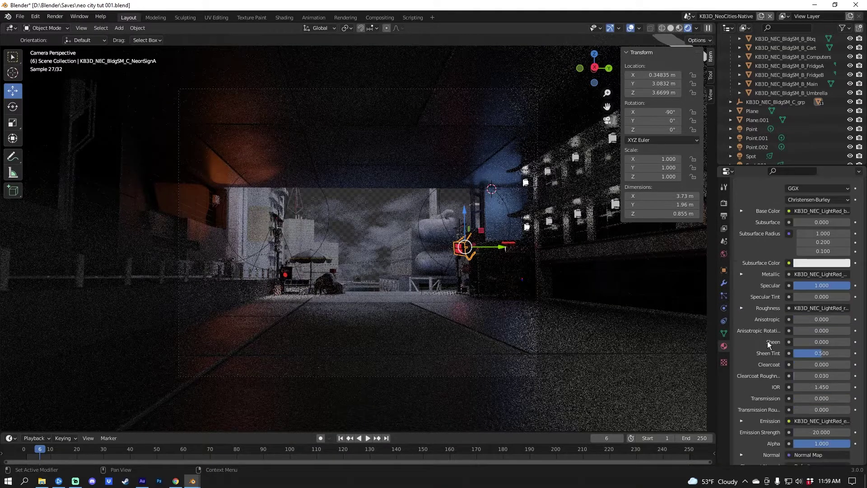
left_click(817, 322)
type("90")
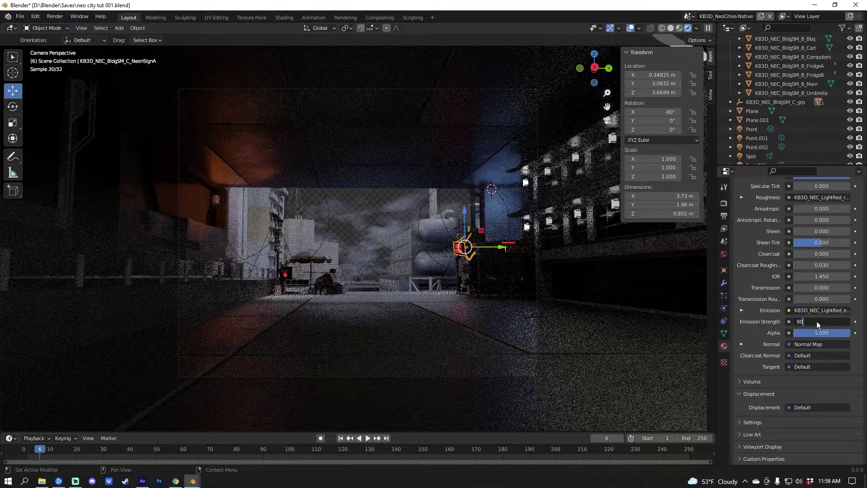
key("Return")
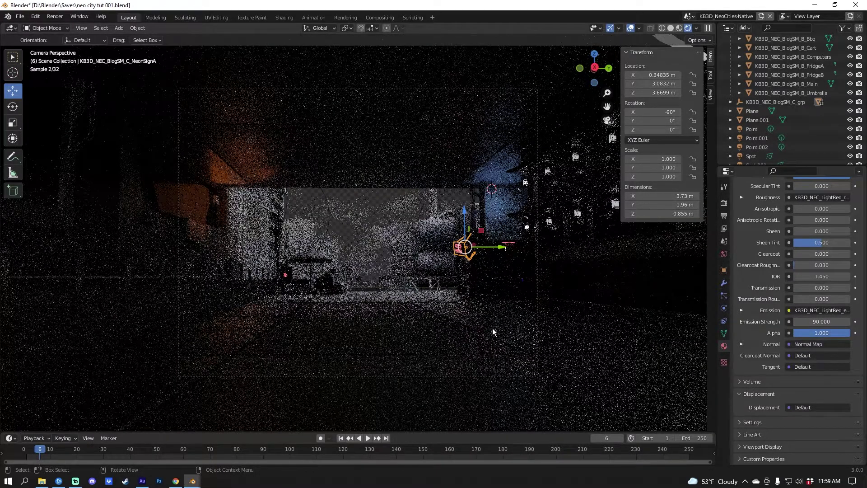
Step: Switch to solid shading and align the selected camera to a closer view of the street, at about X 55.7 m, Y 4.7 m, Z 1.6 m
left_click(178, 270)
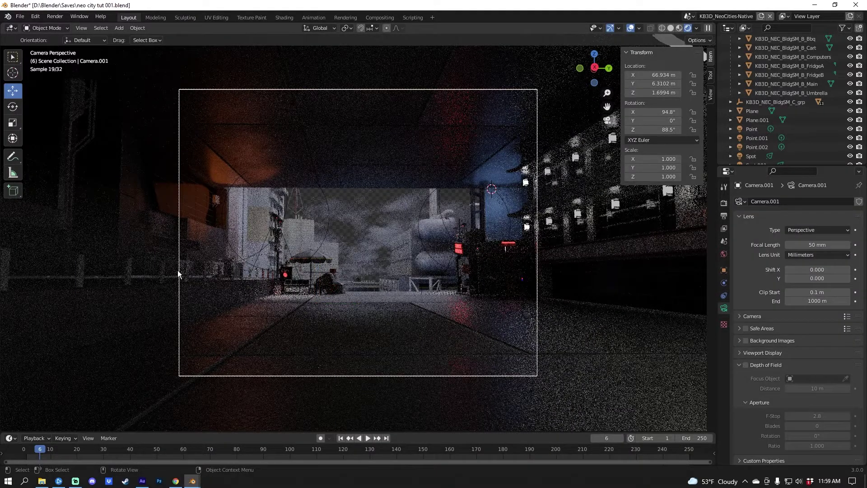
key("z")
left_click(434, 264)
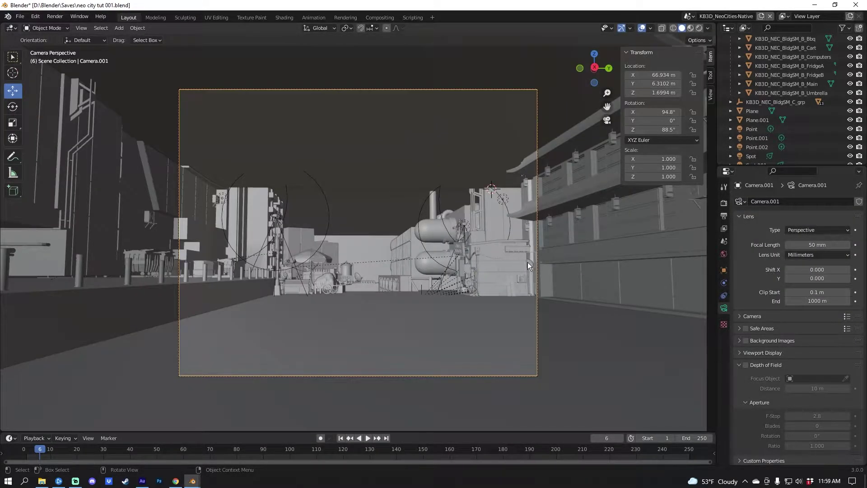
middle_click_drag(447, 183, 455, 191)
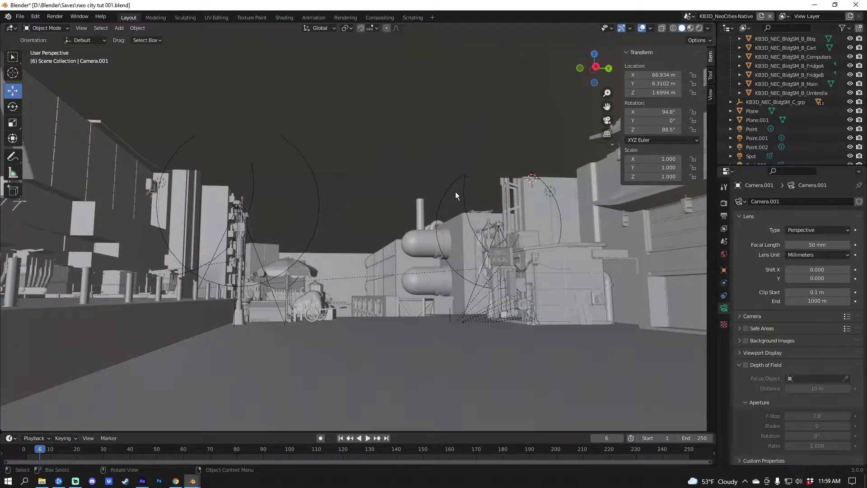
key("ctrl+alt+KP_0")
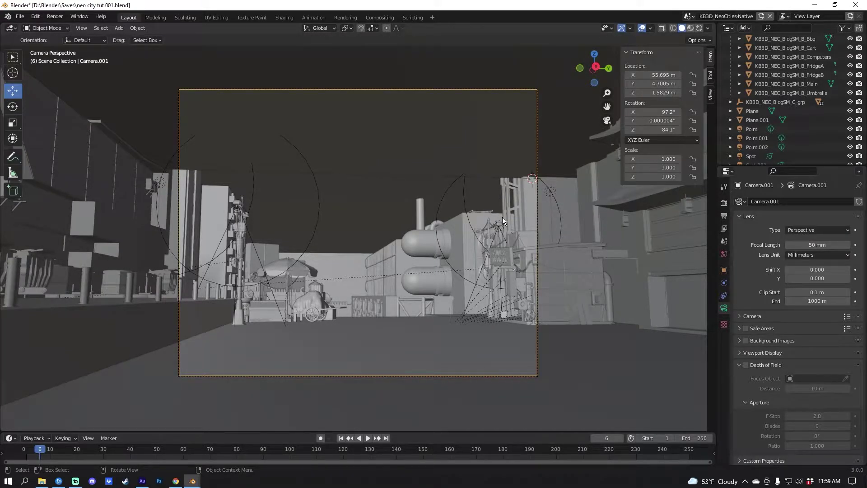
Step: Reposition the camera to about X 64.6 m, Y 2.5 m, Z 1.6 m with a 78.6° Z rotation, and restore rendered shading
left_click_drag(653, 73, 628, 130)
mouse_move(653, 92)
left_mouse_down()
mouse_move(558, 84)
mouse_move(656, 92)
left_mouse_up()
left_click_drag(653, 75, 858, 75)
key("z")
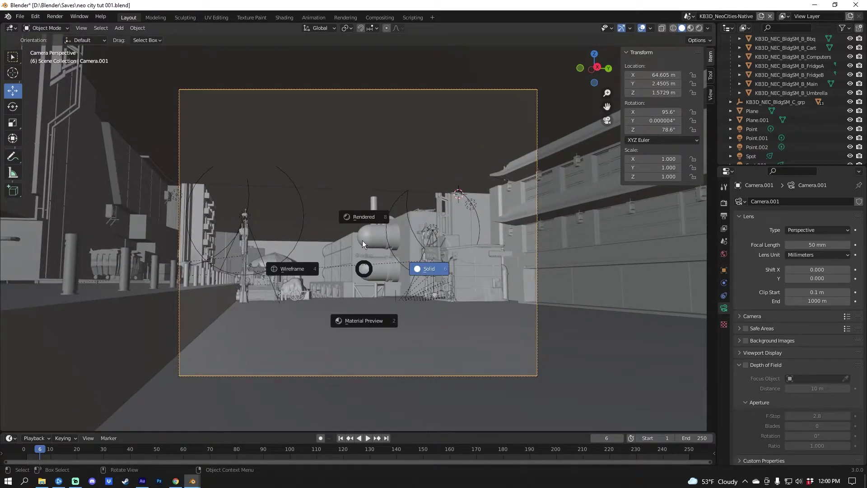
key("8")
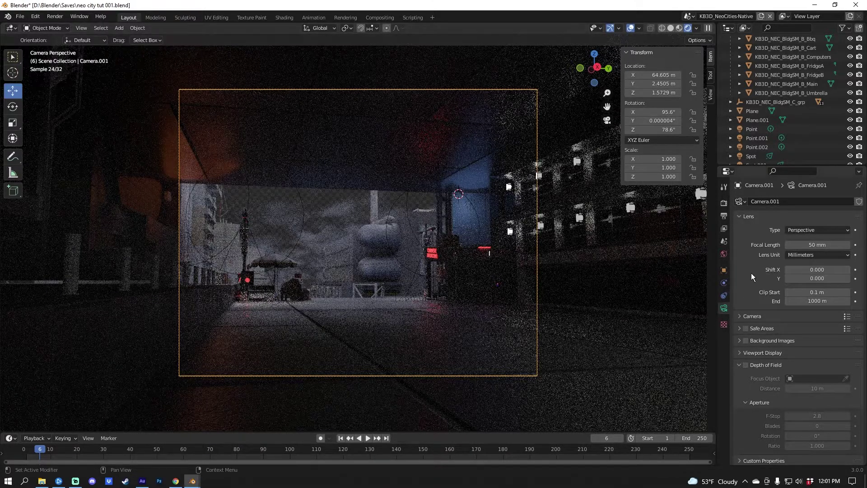
Step: Try the Very High Contrast look in the render's color management, and settle on High Contrast
left_click(724, 203)
left_click(724, 216)
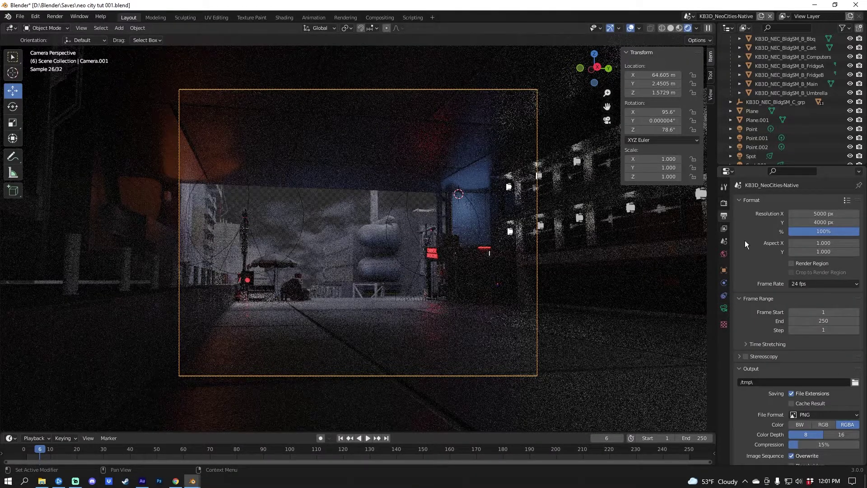
left_click(724, 203)
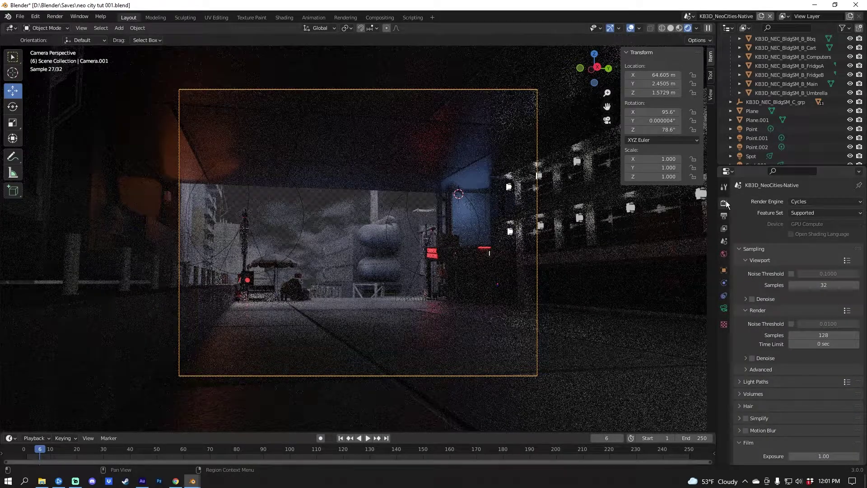
scroll(746, 253, "down", 10)
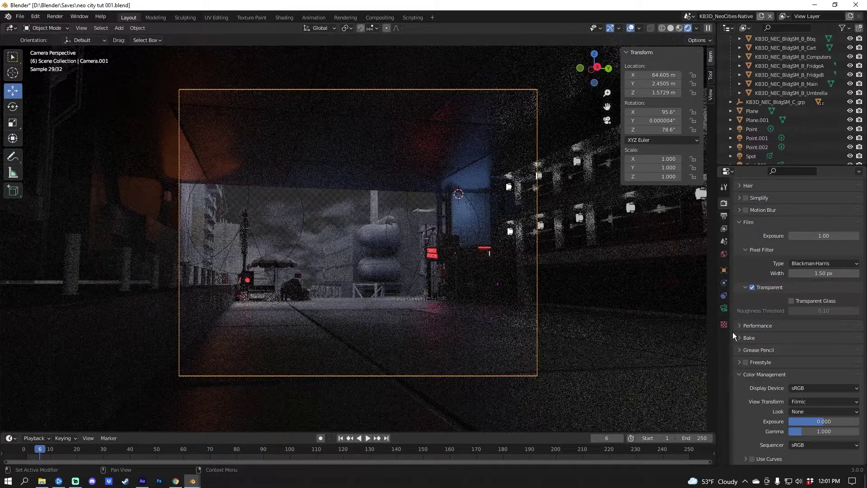
left_click(813, 412)
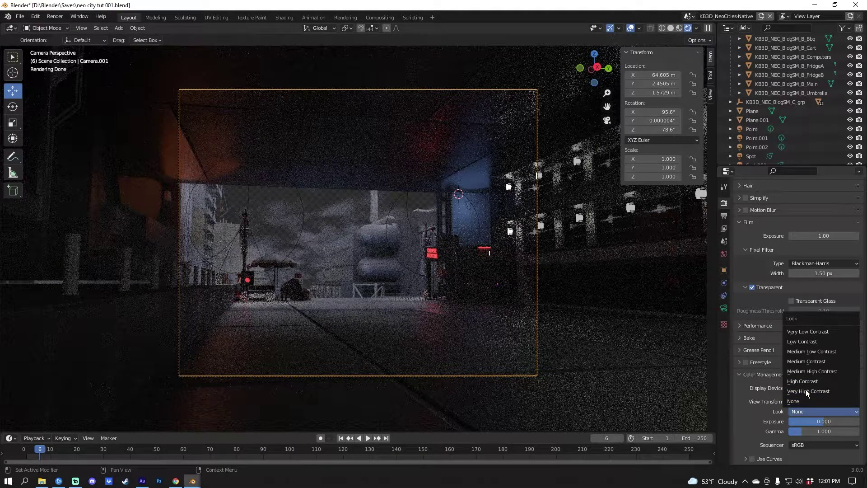
left_click(805, 390)
left_click(814, 412)
left_click(804, 381)
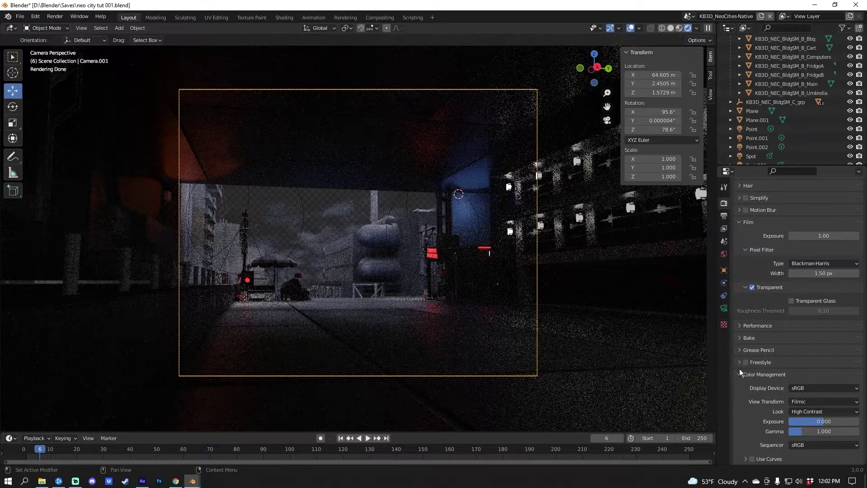
Step: Set the final render's sample count to 1000
scroll(738, 370, "up", 10)
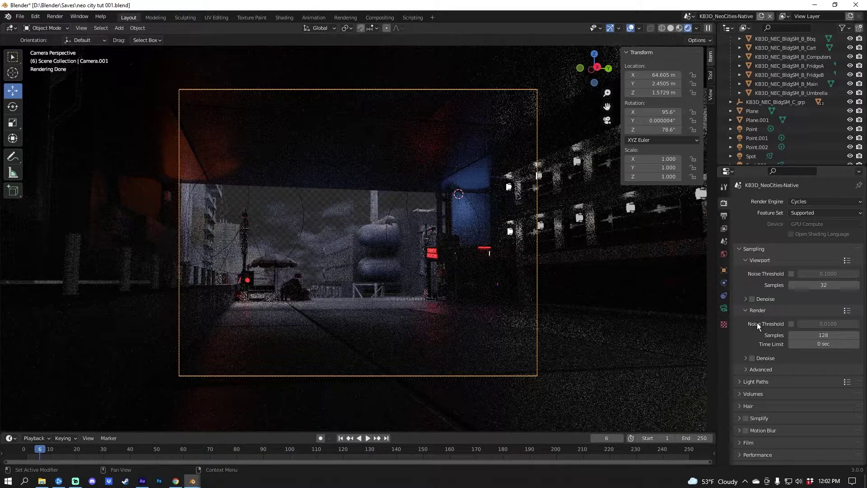
left_click(811, 333)
type("1000")
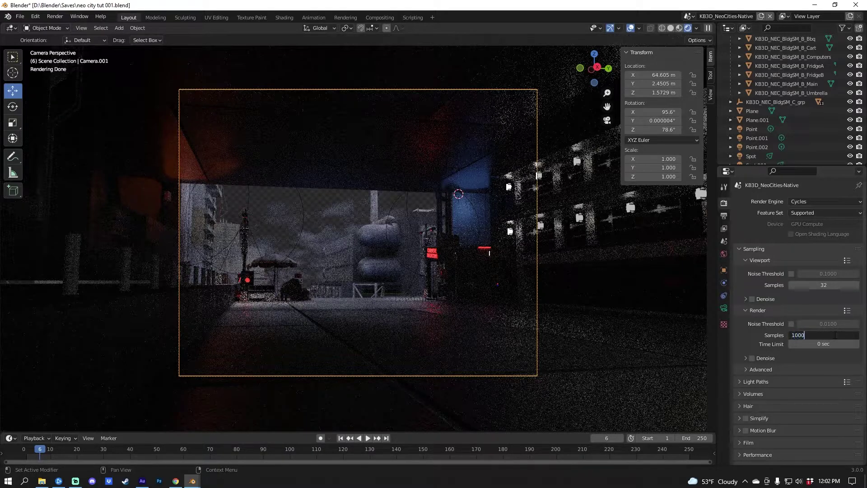
key("Return")
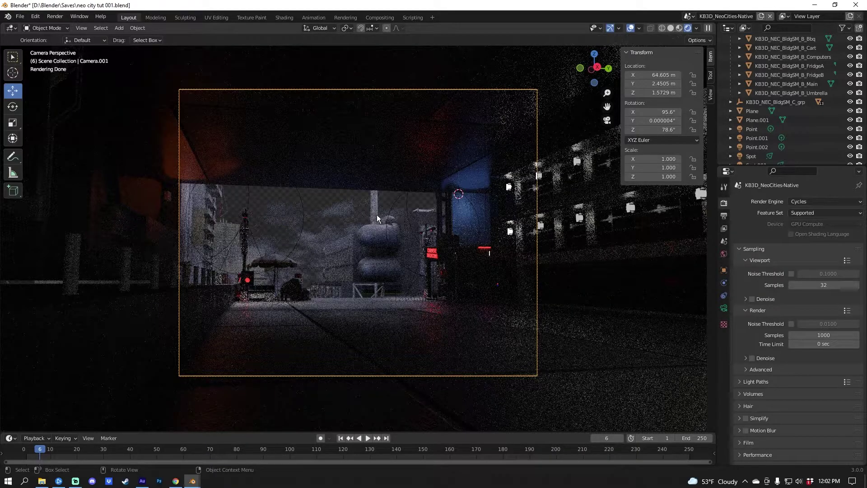
Step: Open the output folder browser without choosing a folder, and set the PNG output compression to 100%
left_click(724, 216)
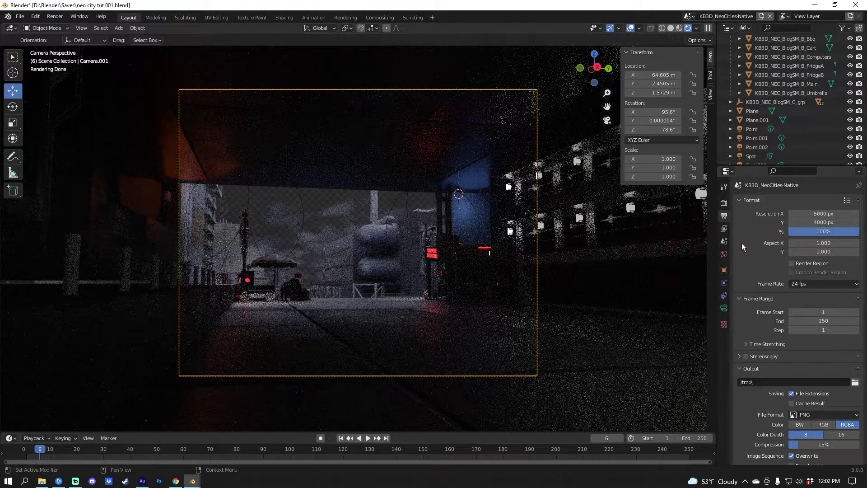
scroll(747, 280, "down", 2)
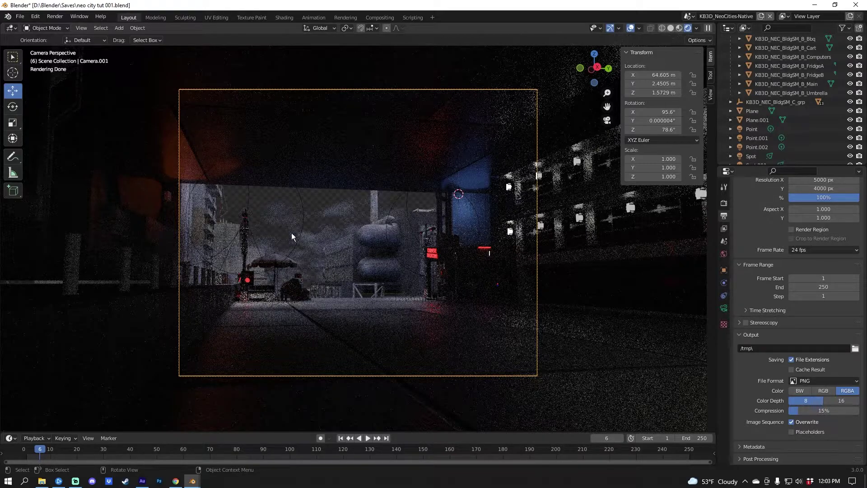
left_click(855, 348)
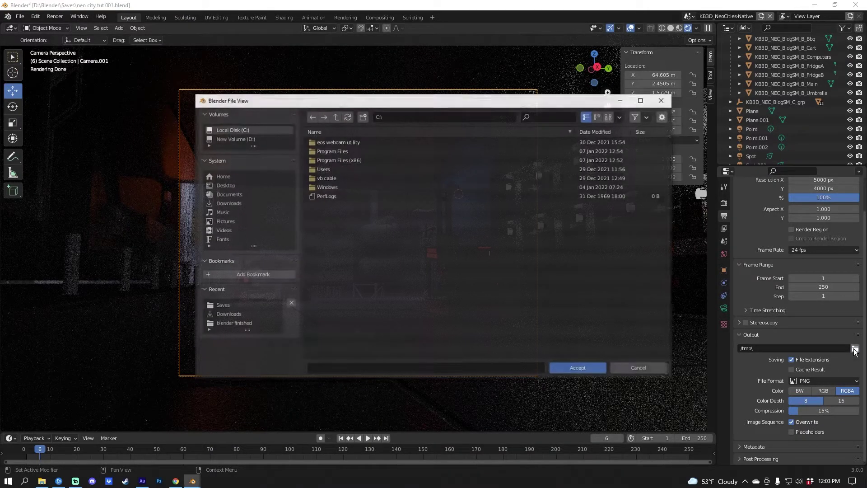
left_click(623, 101)
left_click_drag(807, 411, 862, 411)
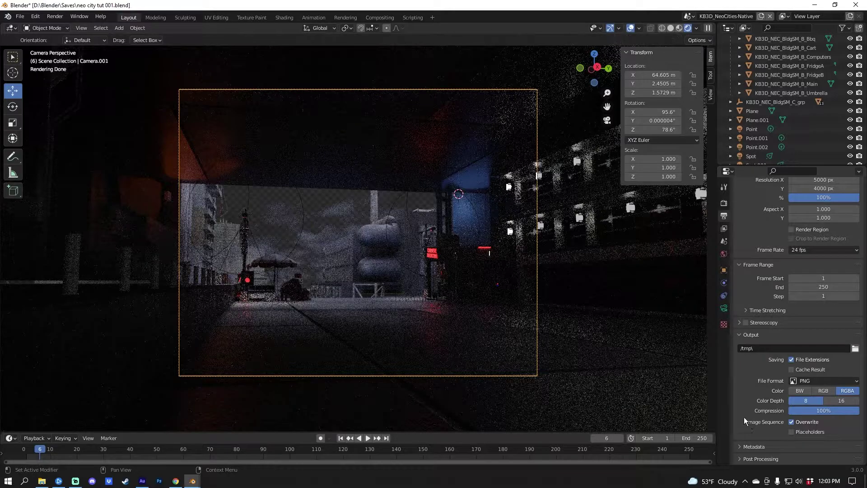
Step: Turn off Compositing and Sequencer in the output's post-processing settings
left_click(761, 458)
scroll(767, 439, "down", 2)
left_click(791, 436)
left_click(791, 445)
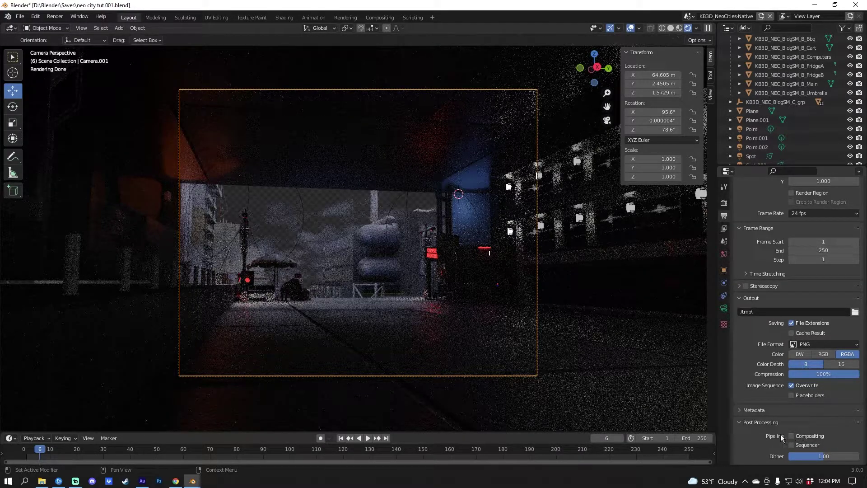
left_click(738, 421)
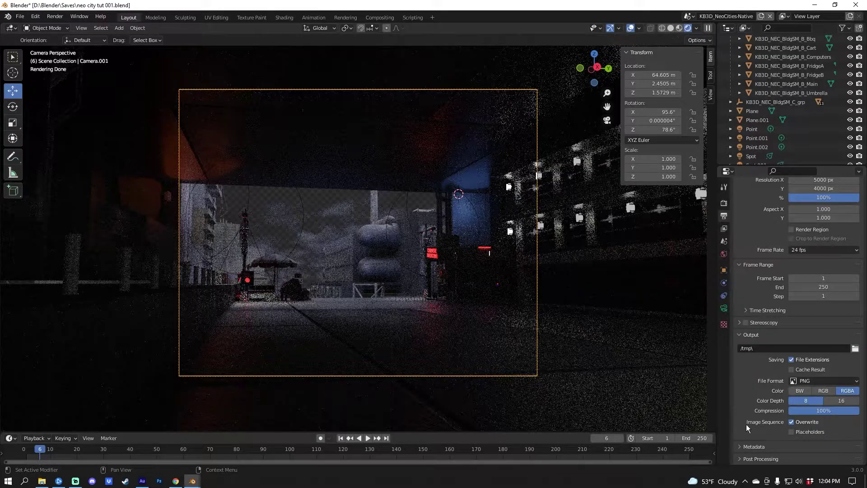
Step: Render the current frame as a still image and bring up the saving options in the render window
left_click(724, 203)
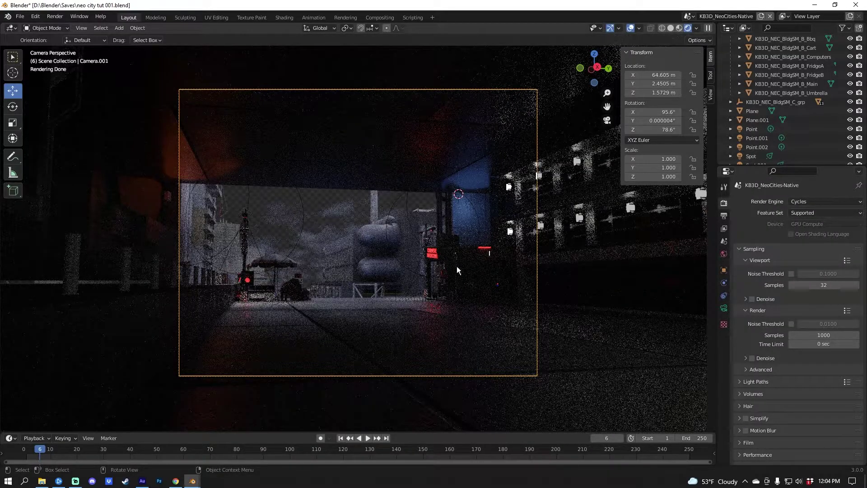
left_click(55, 16)
left_click(67, 25)
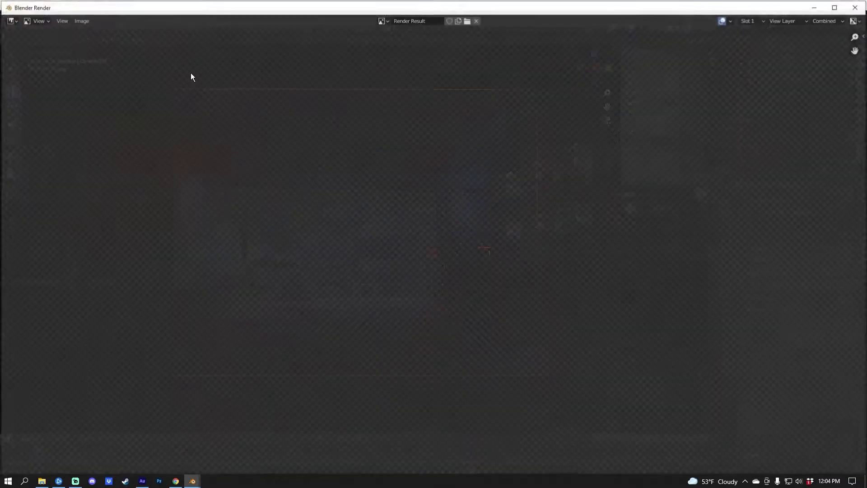
scroll(417, 217, "up", 2)
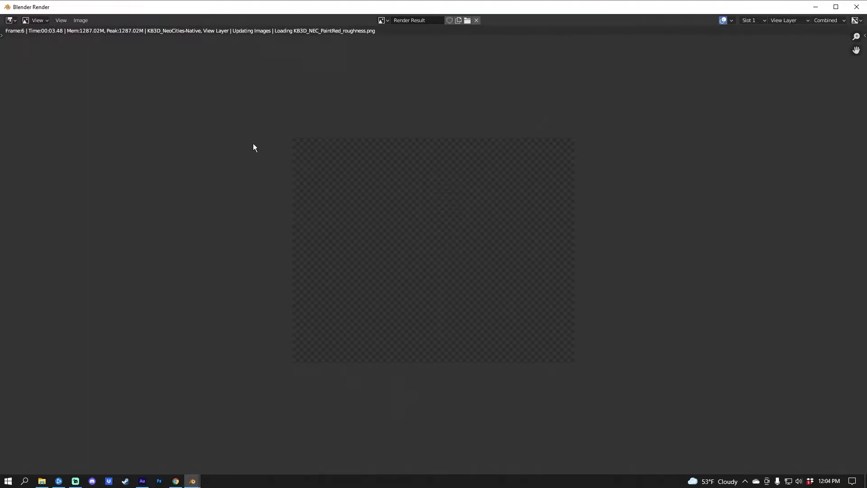
left_click(77, 21)
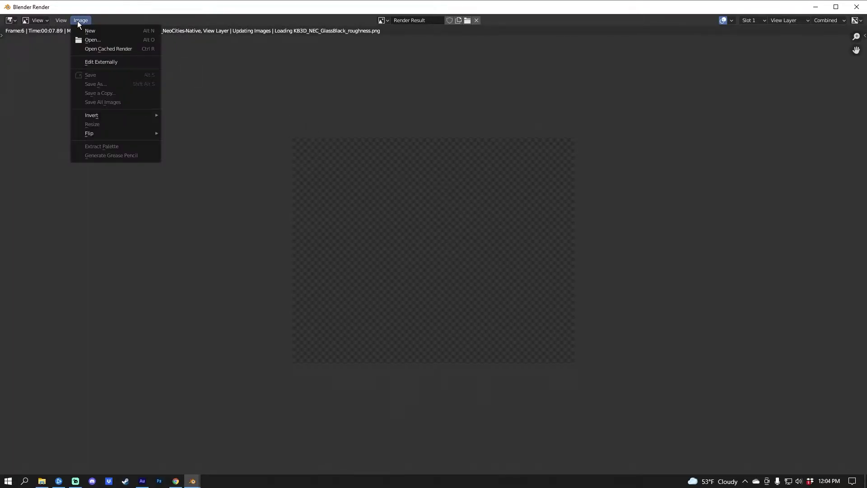